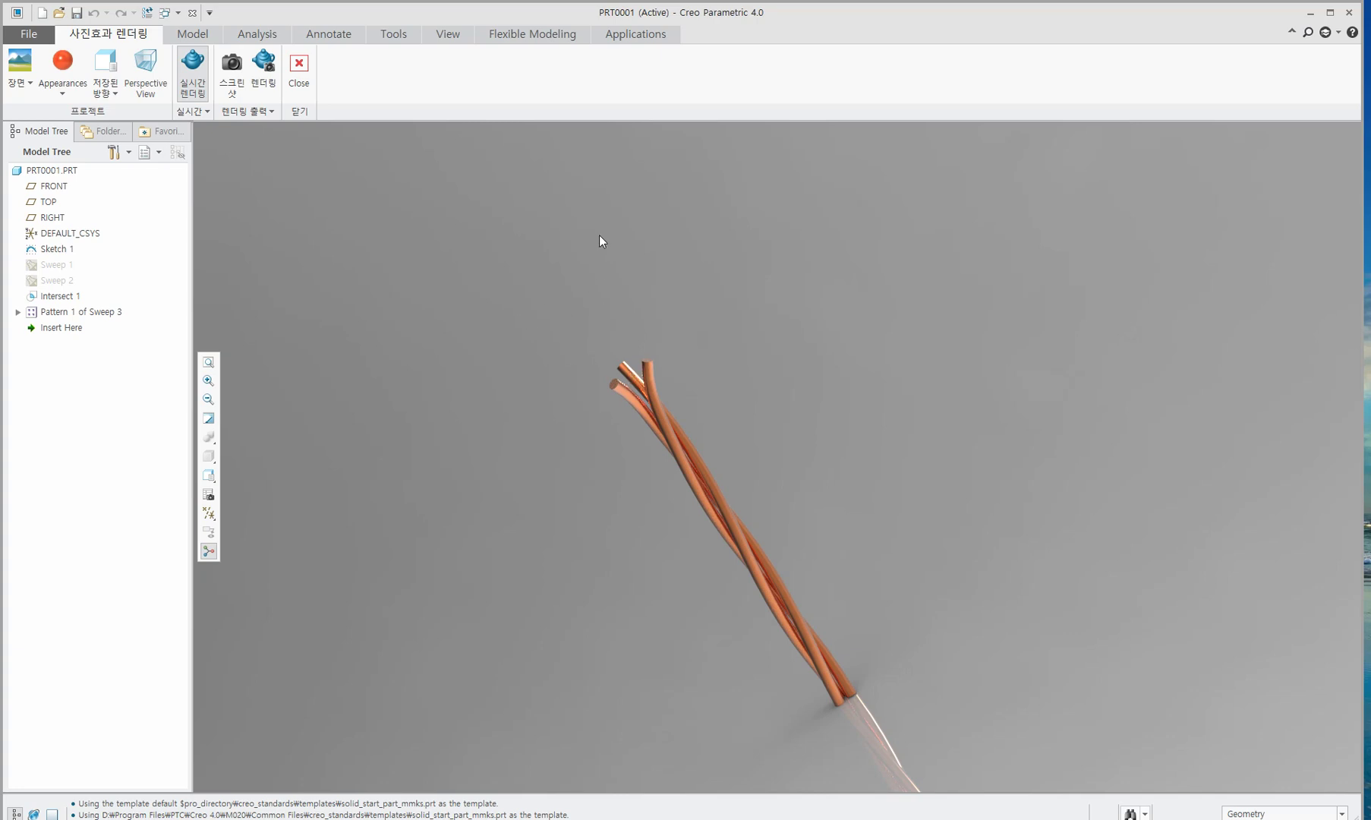
# Create a new solid part named wire1 from the solid_start_part_mmks template.
pyautogui.click(42, 13)
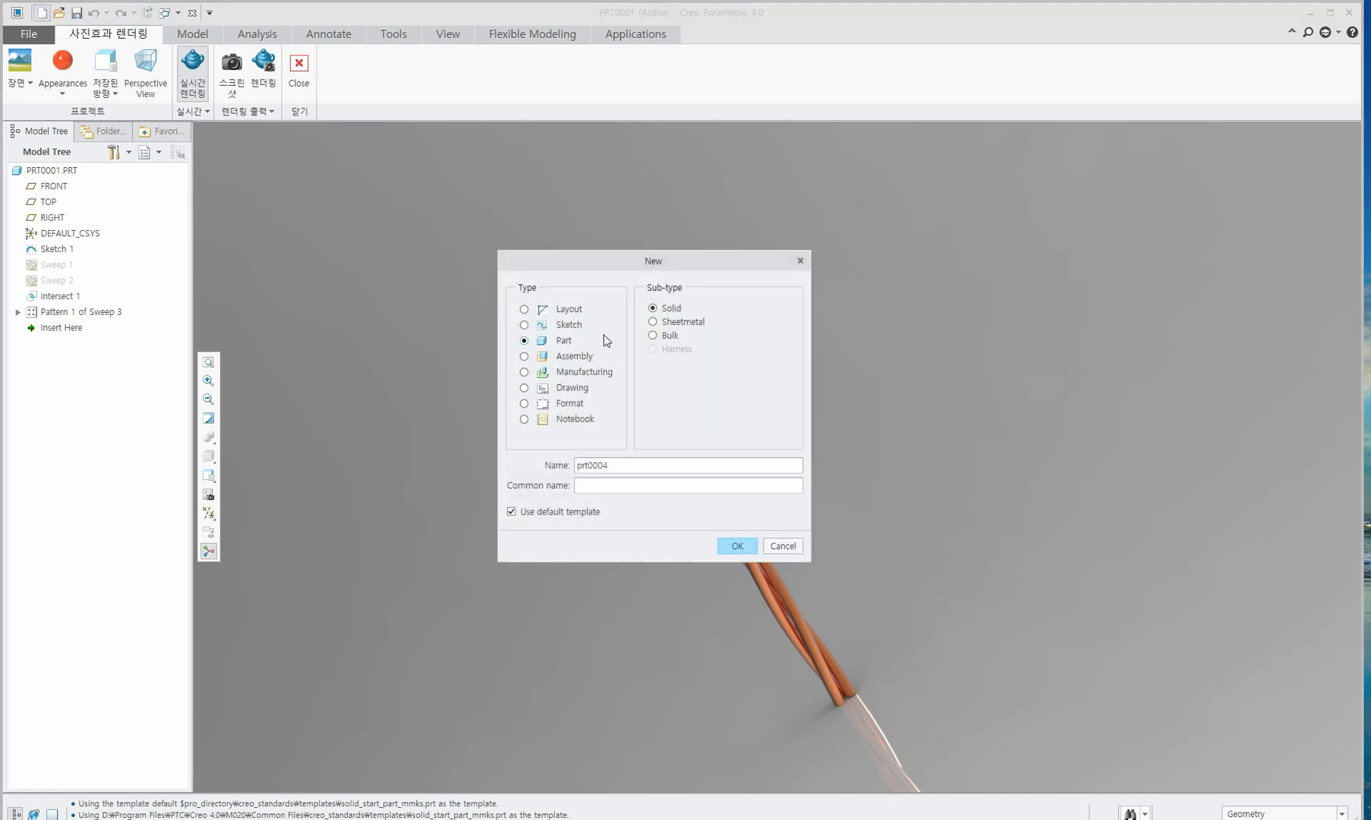
pyautogui.doubleClick(621, 460)
pyautogui.click(631, 464)
pyautogui.moveTo(632, 465); pyautogui.dragTo(569, 458)
pyautogui.write('wire1')
pyautogui.click(735, 547)
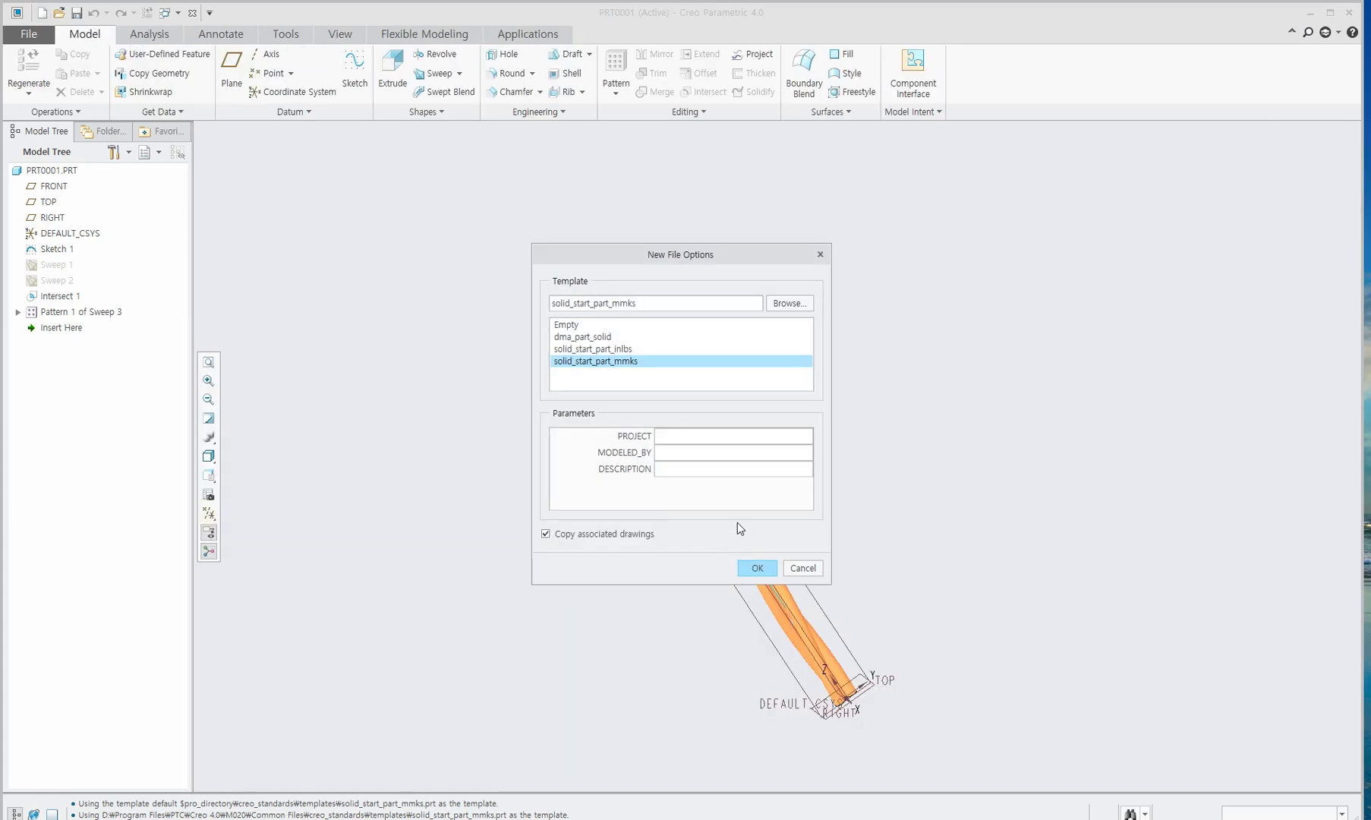
pyautogui.click(633, 352)
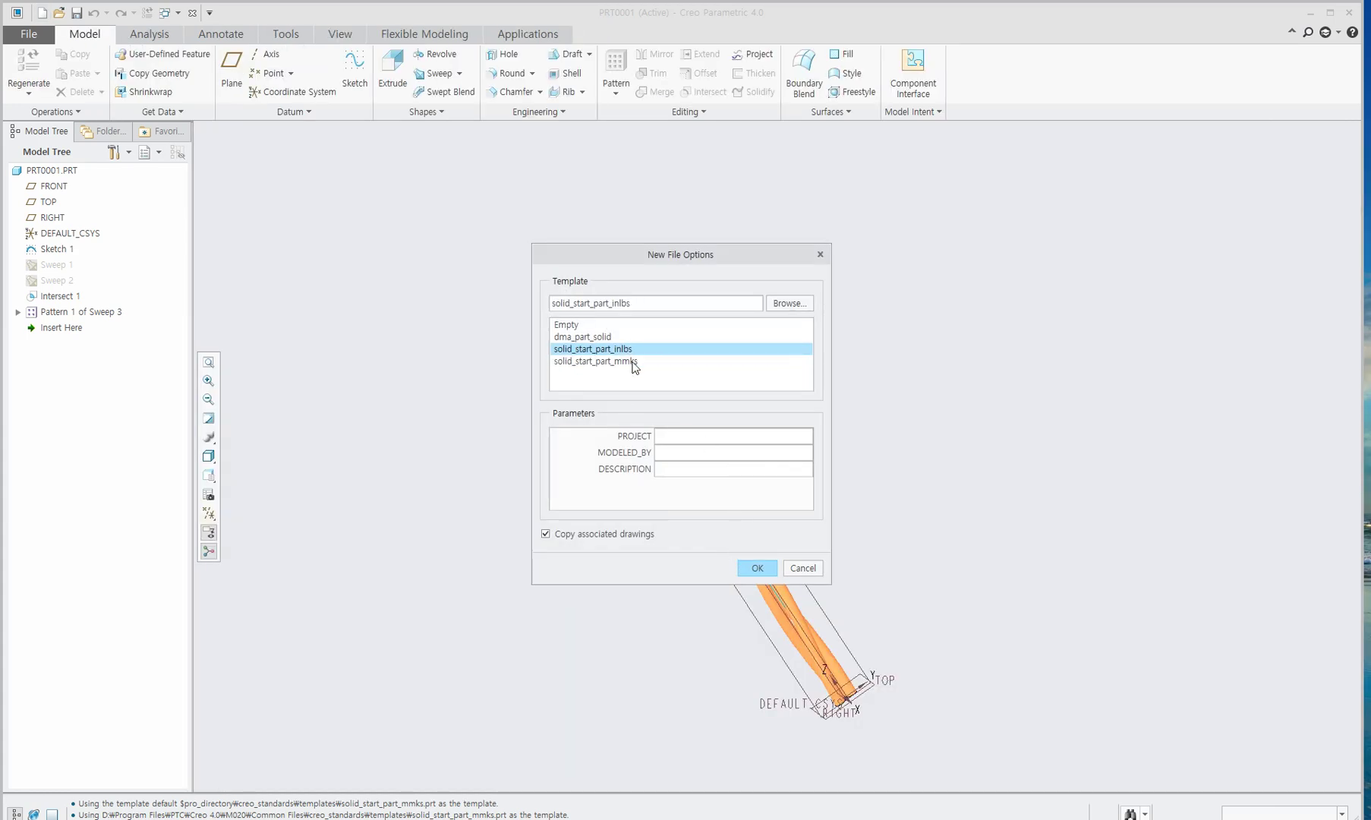
pyautogui.click(633, 363)
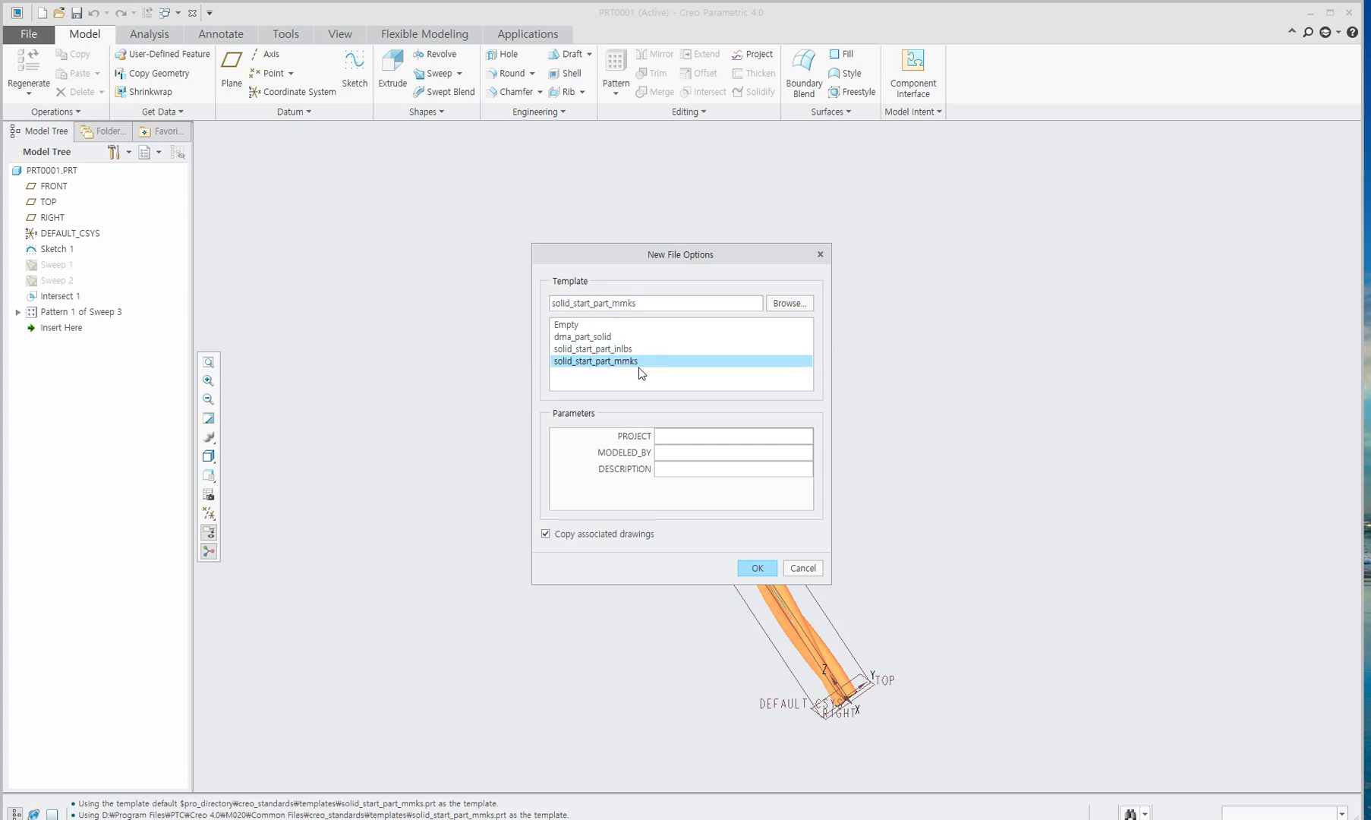
pyautogui.click(761, 569)
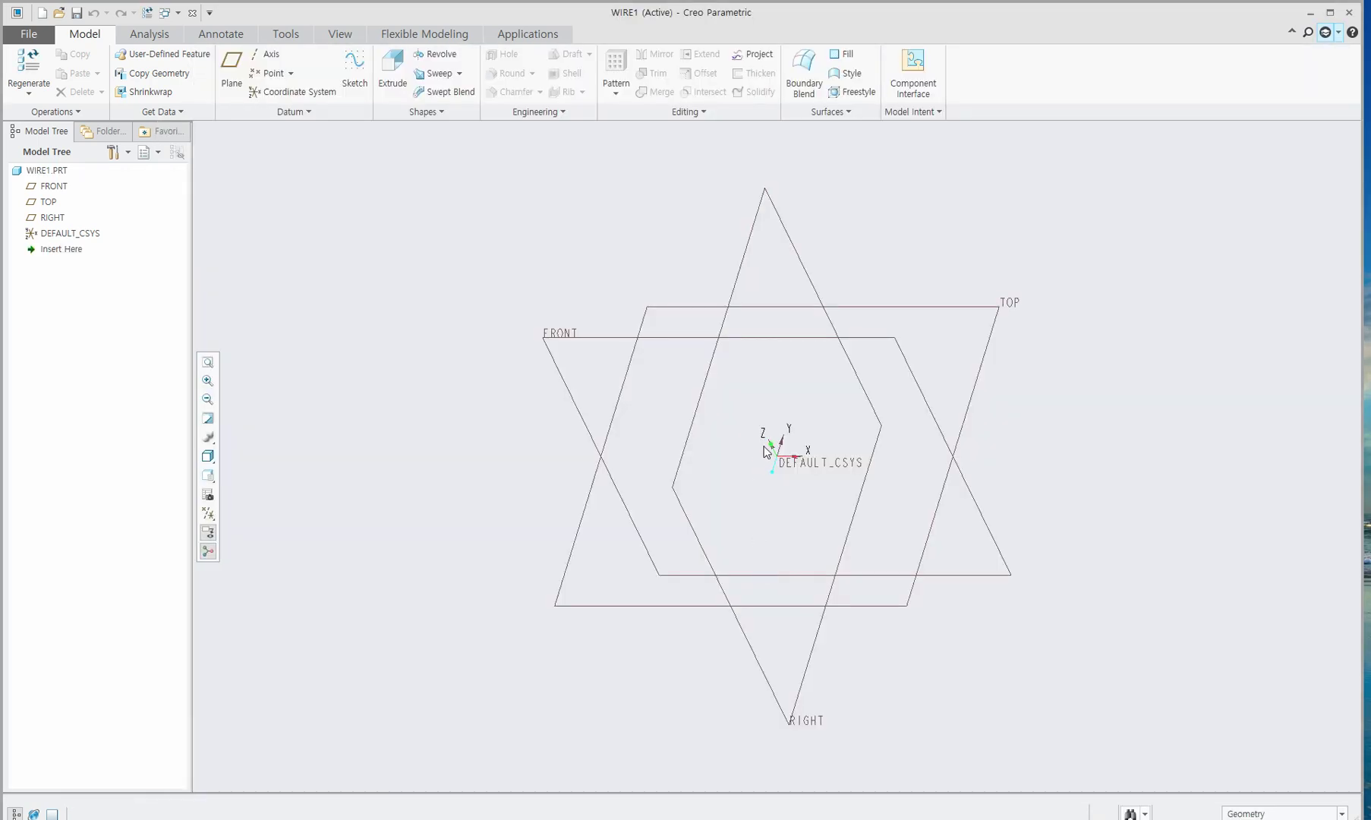
# Start a sketch on the TOP plane and draw a vertical line about 137 mm long upward from the origin.
pyautogui.click(686, 314)
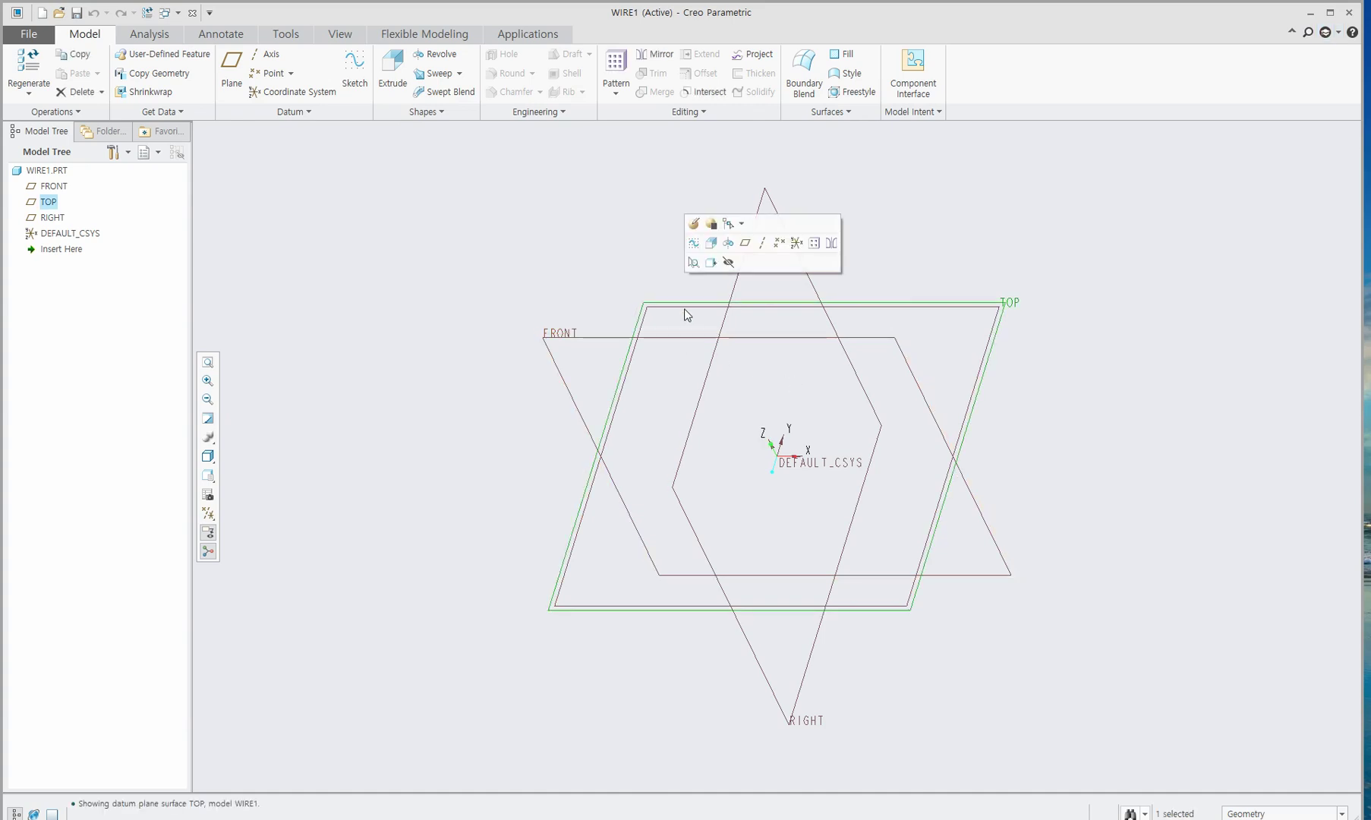
pyautogui.click(357, 84)
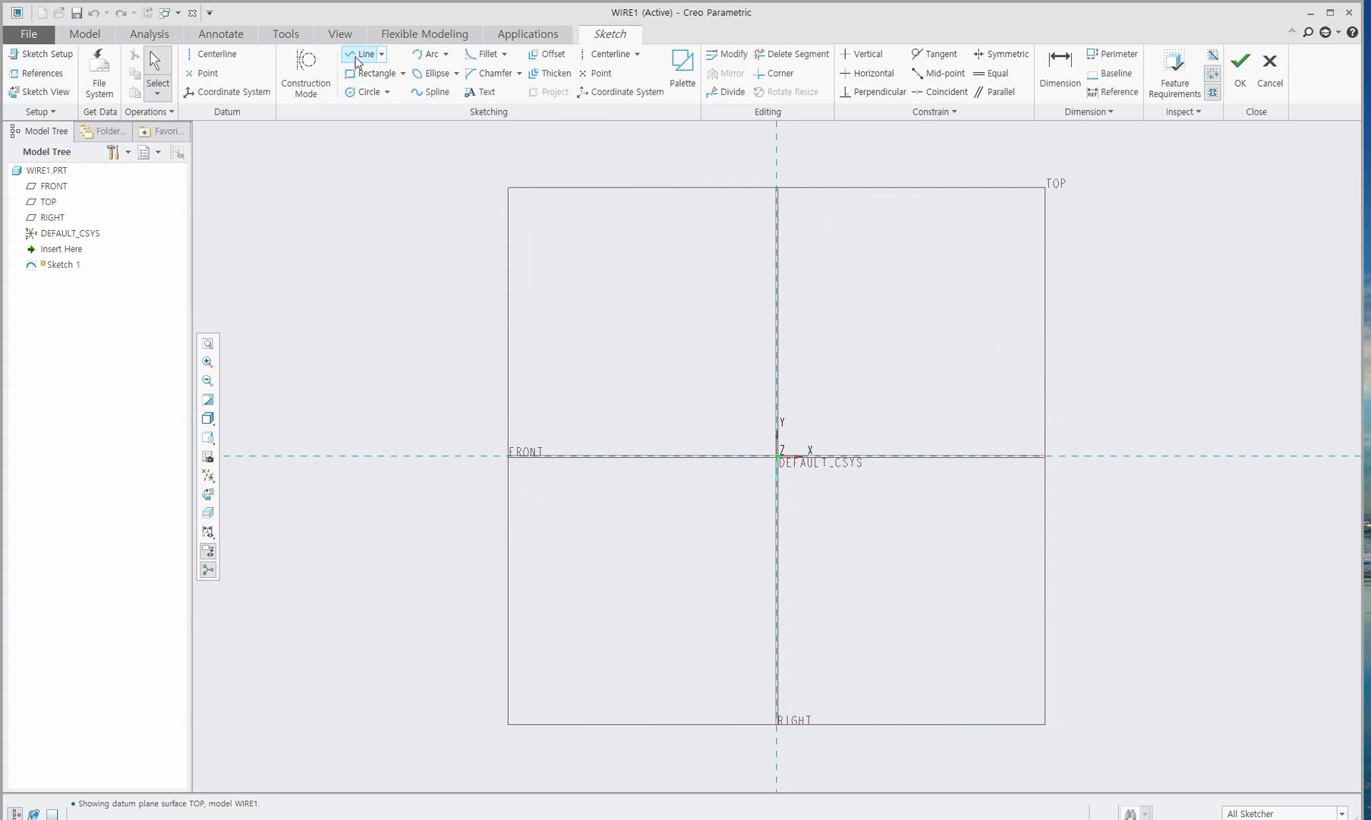
pyautogui.click(360, 55)
pyautogui.click(777, 456)
pyautogui.click(776, 311)
pyautogui.middleClick(838, 296)
pyautogui.middleClick(838, 264)
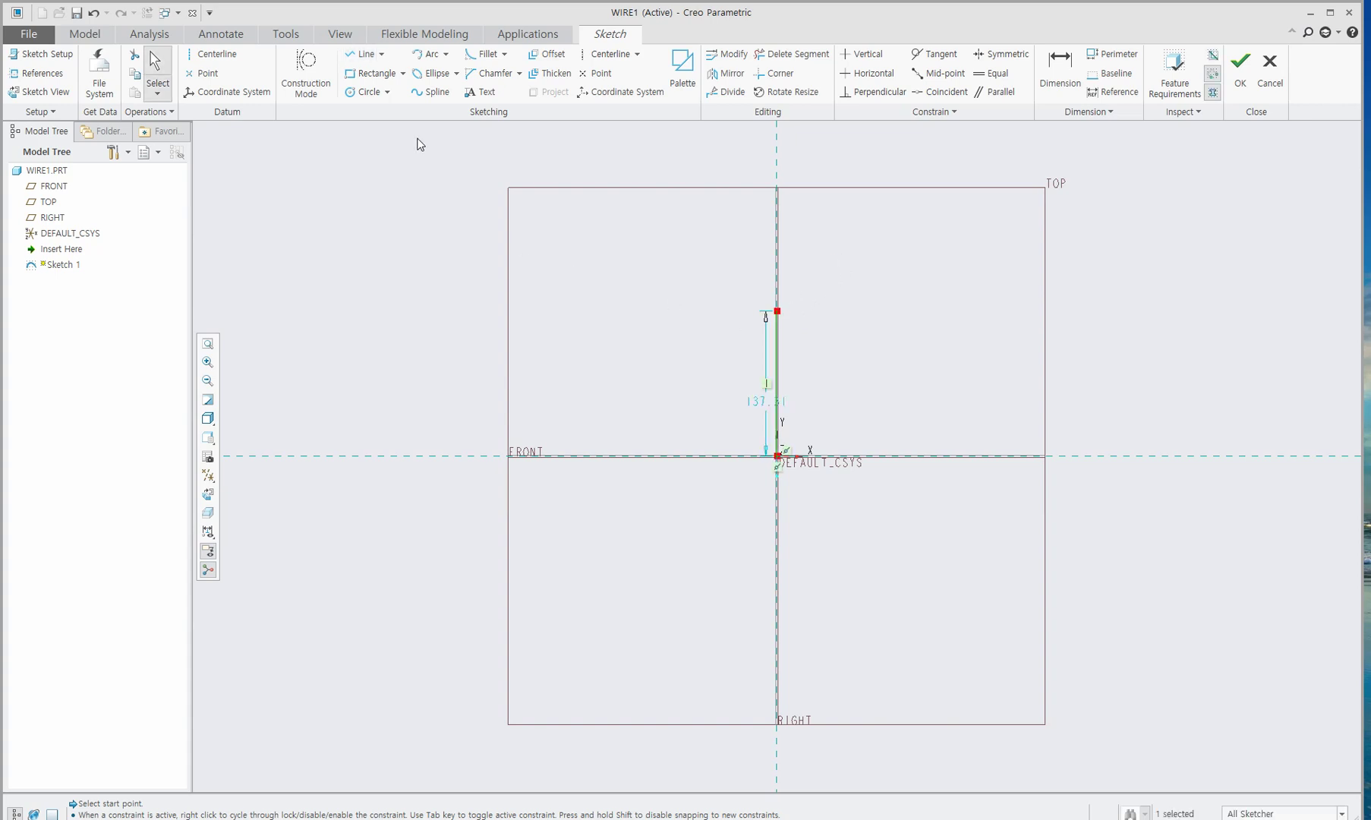
# Draw a three-point spline from the line's upper end, ending about 247 mm above and 36 mm left of the origin.
pyautogui.click(431, 92)
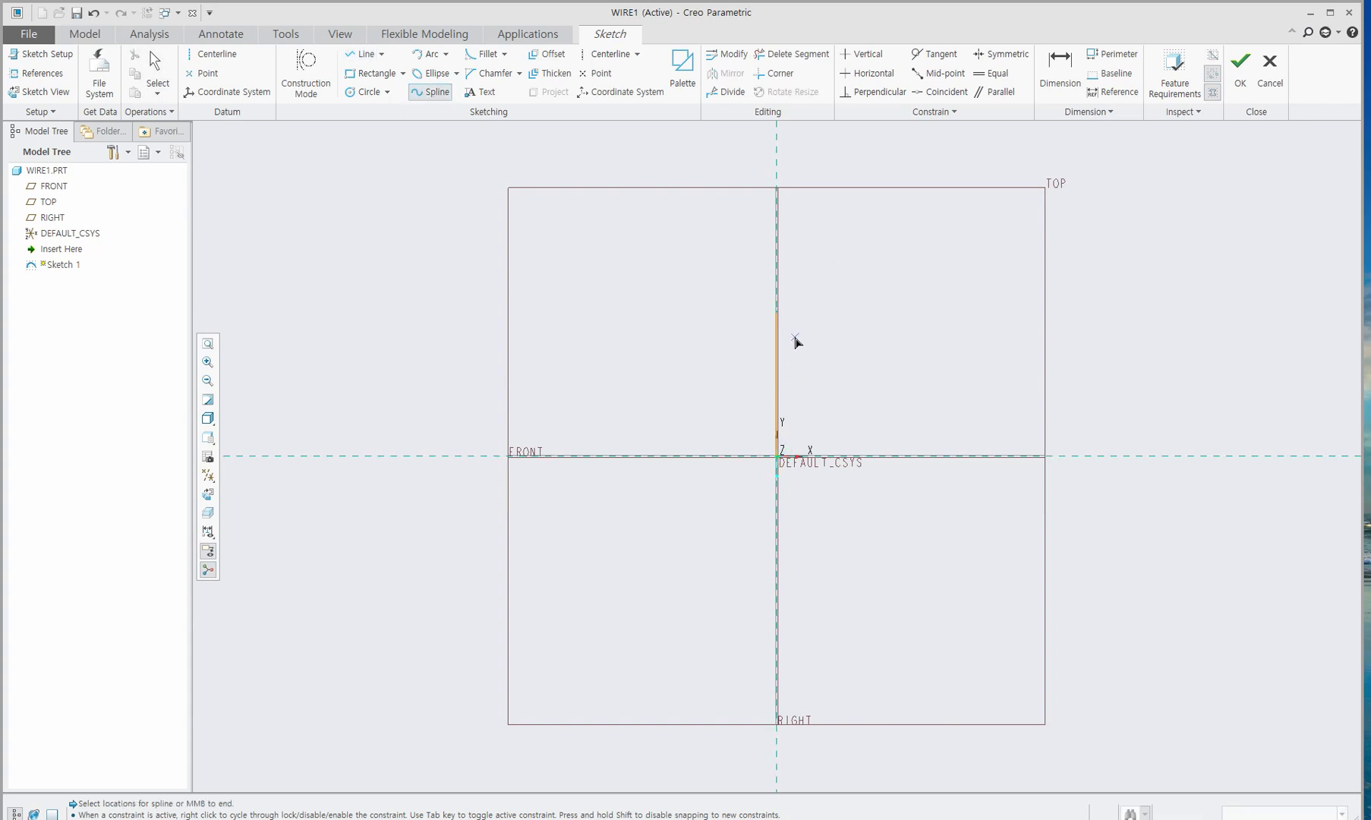
pyautogui.click(776, 311)
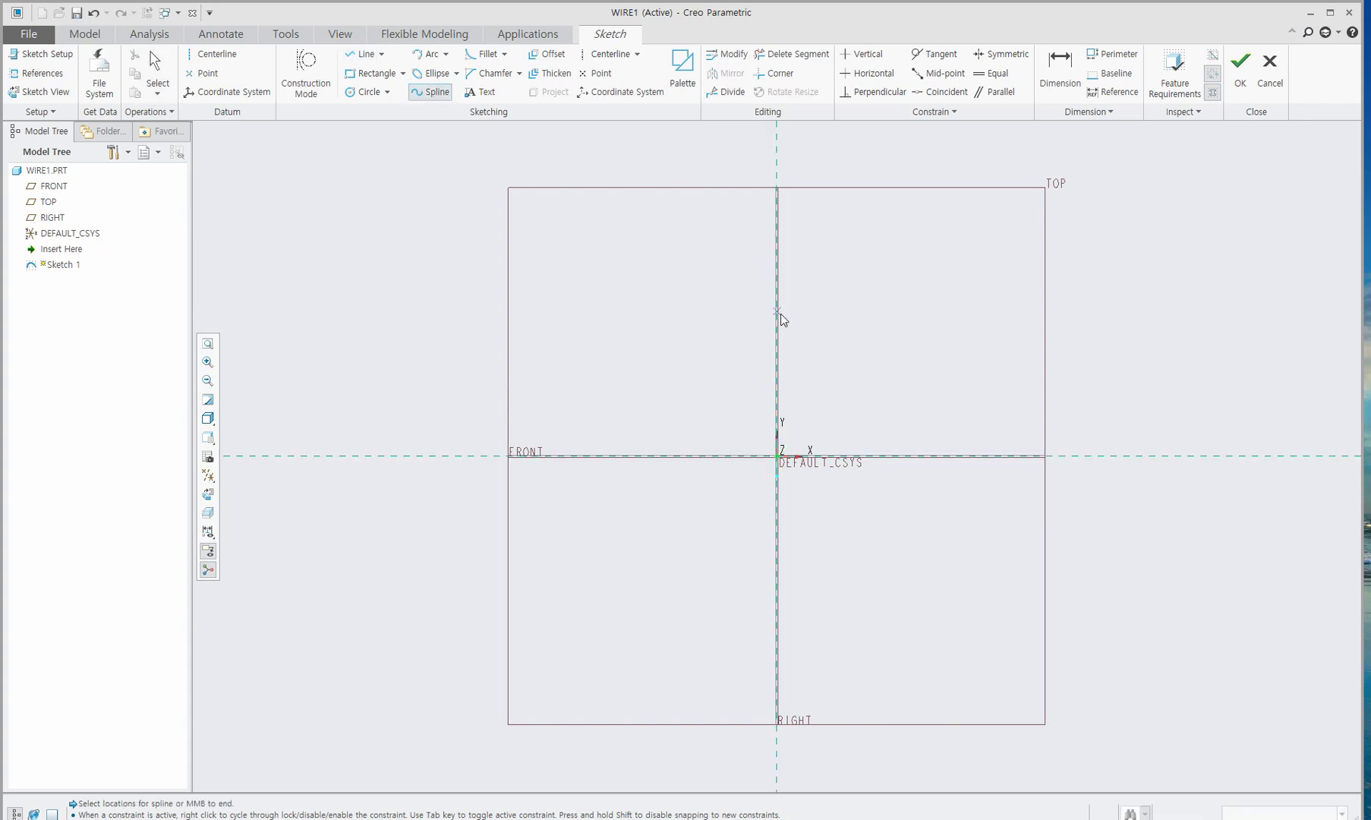
pyautogui.click(759, 224)
pyautogui.click(739, 196)
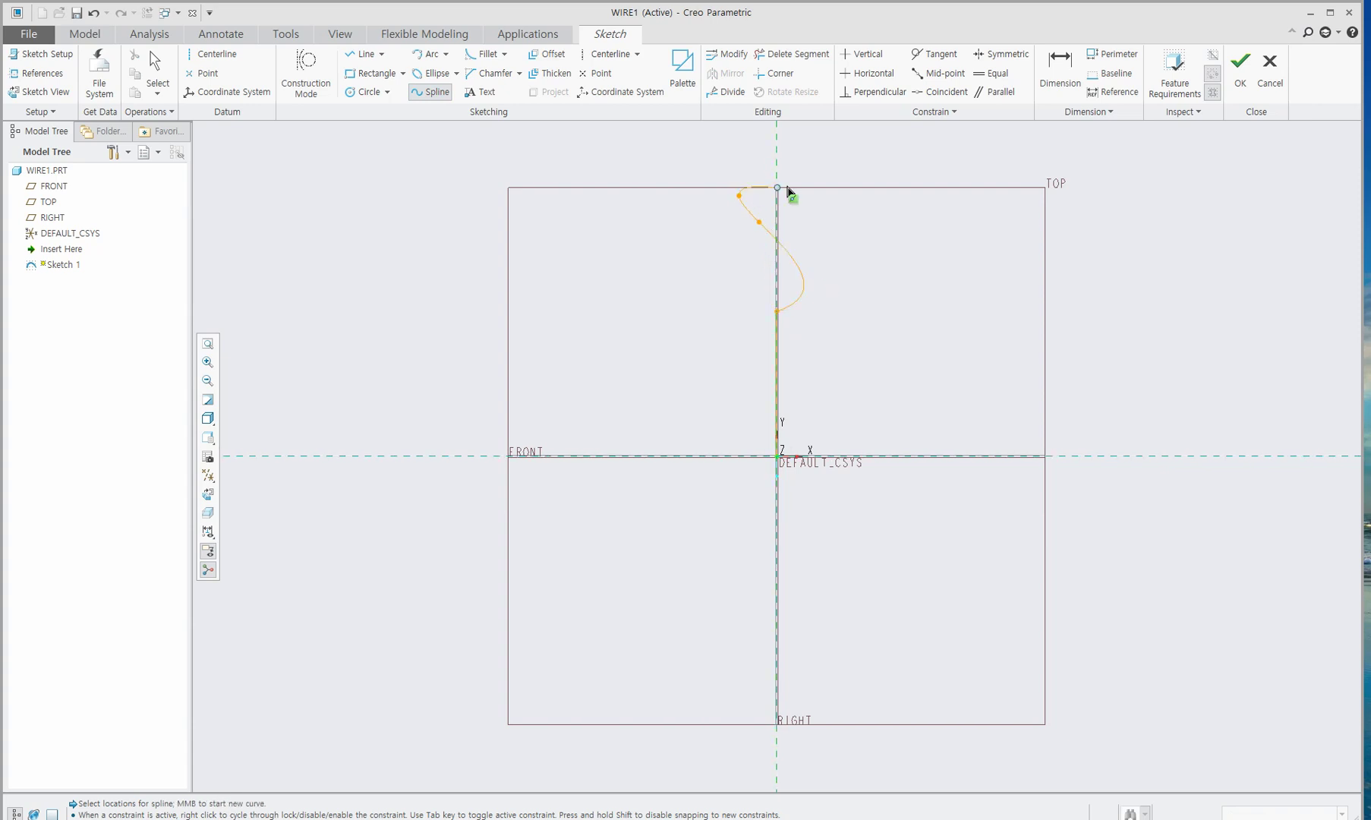
pyautogui.middleClick(621, 238)
pyautogui.middleClick(840, 275)
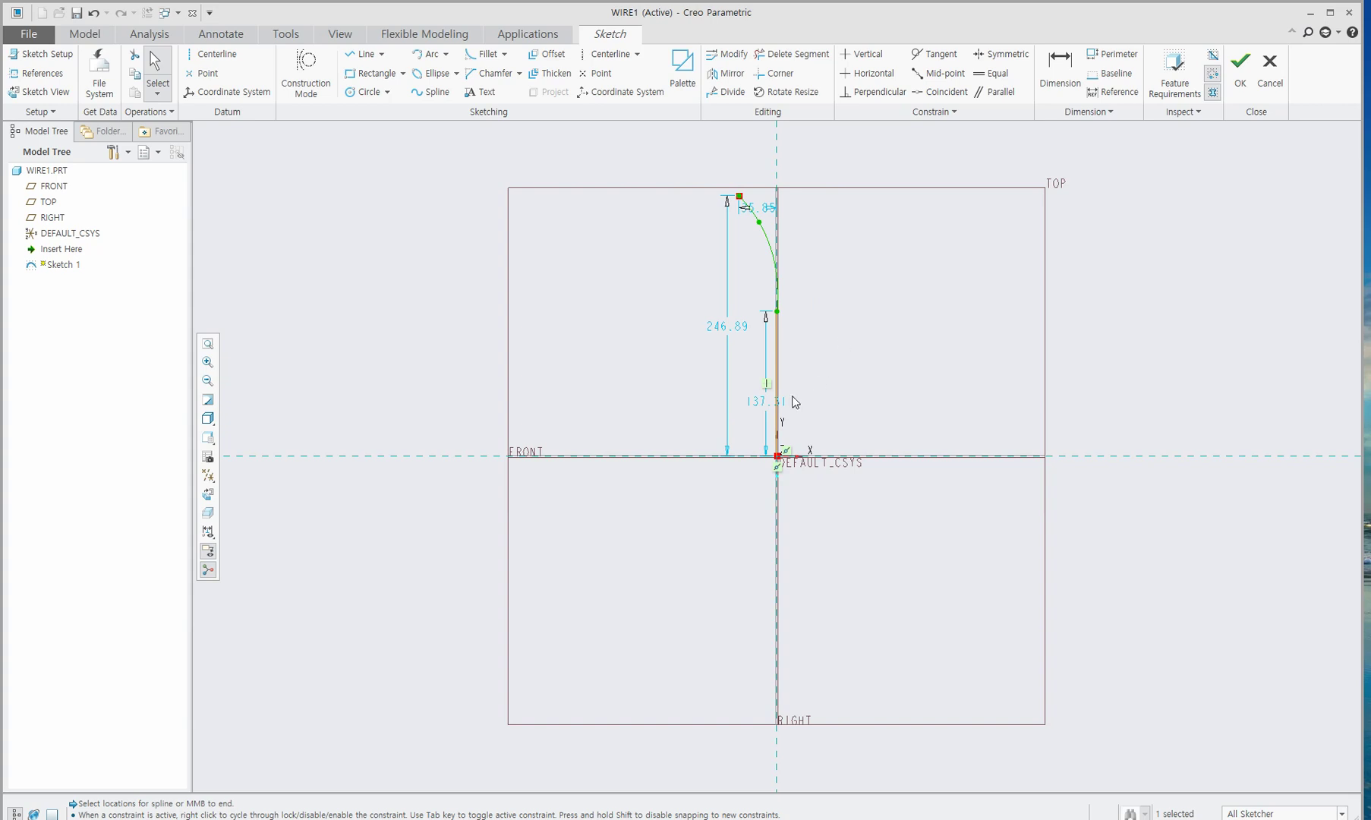
# Set the vertical line's length to 200 mm and the height of the spline's free end to 250 mm.
pyautogui.doubleClick(760, 407)
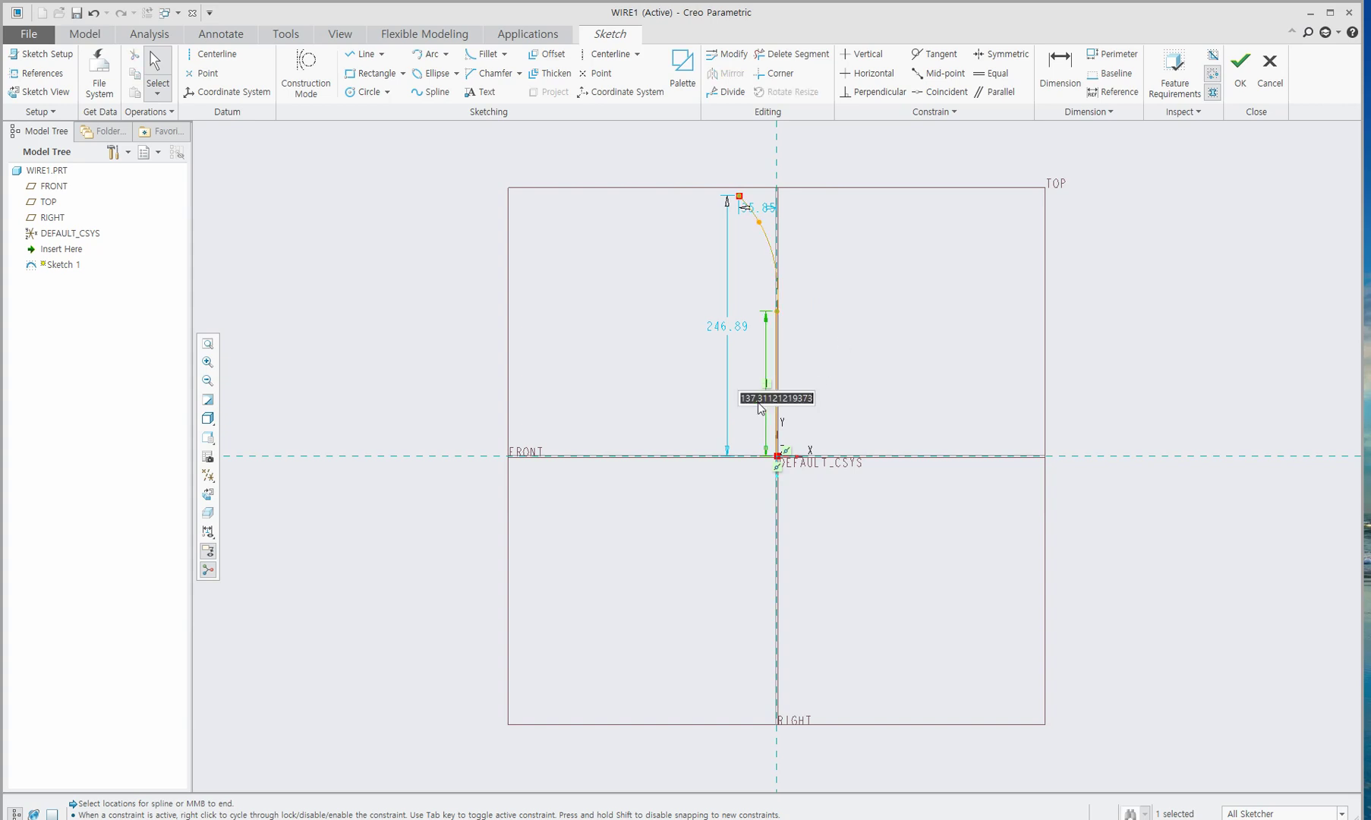
pyautogui.write('2')
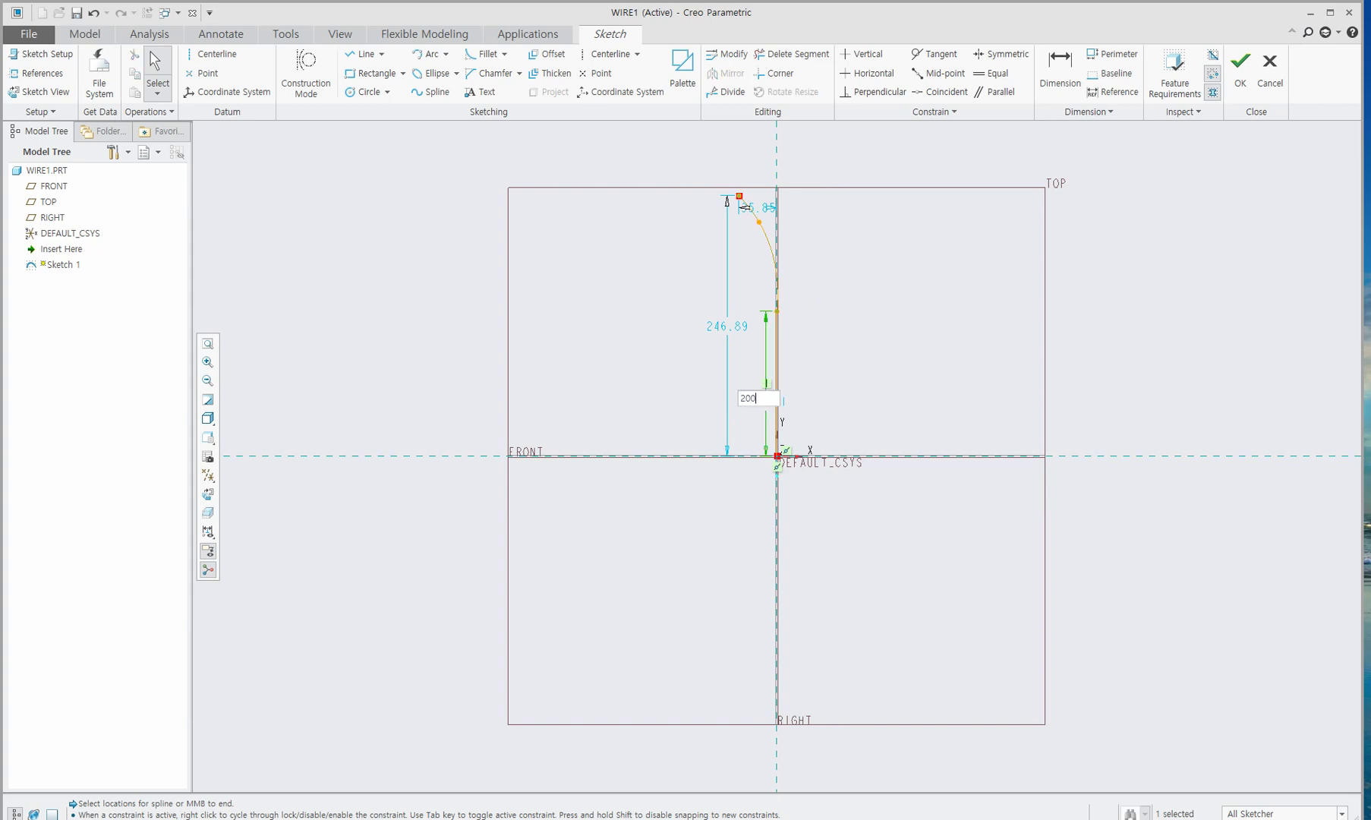
pyautogui.write('00')
pyautogui.press('Return')
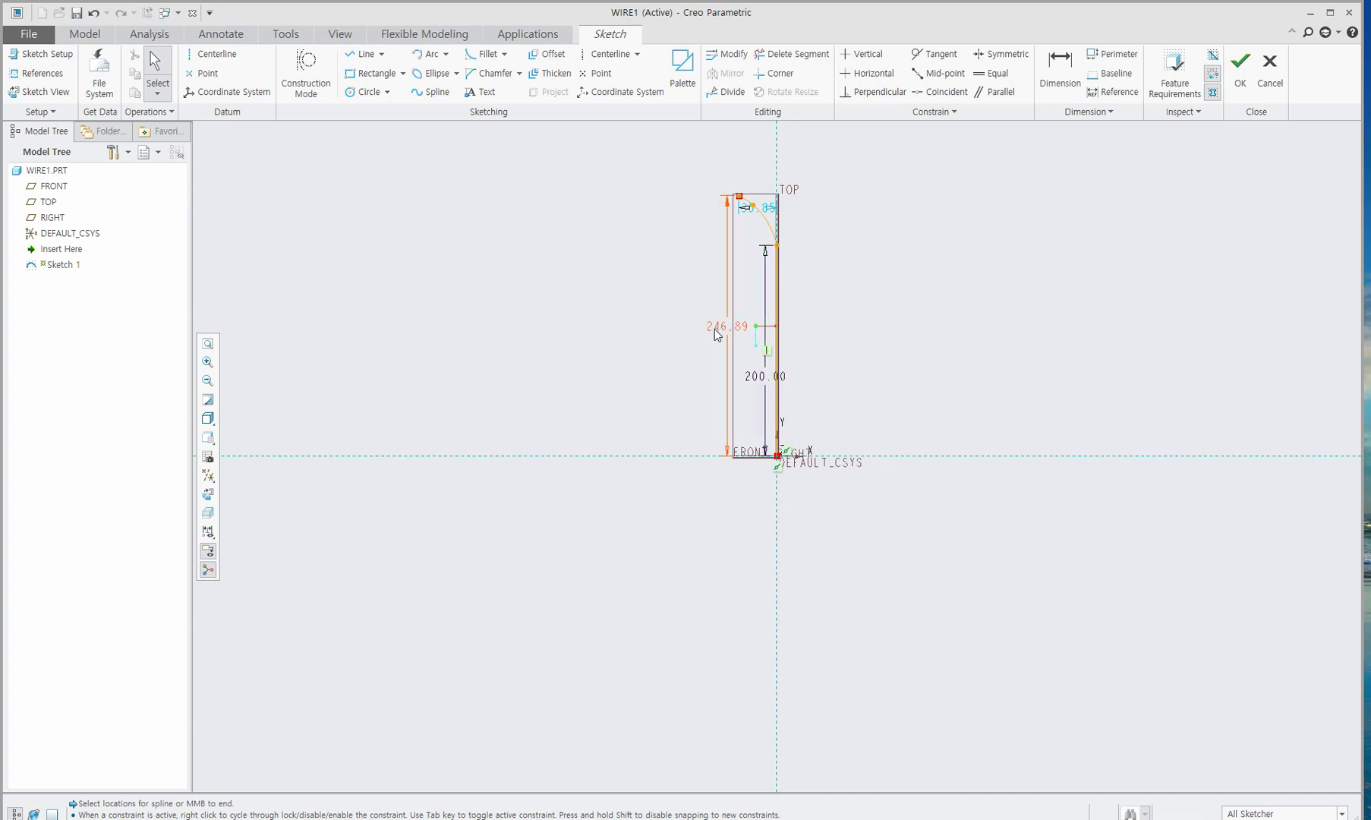
pyautogui.doubleClick(718, 327)
pyautogui.write('250')
pyautogui.press('Return')
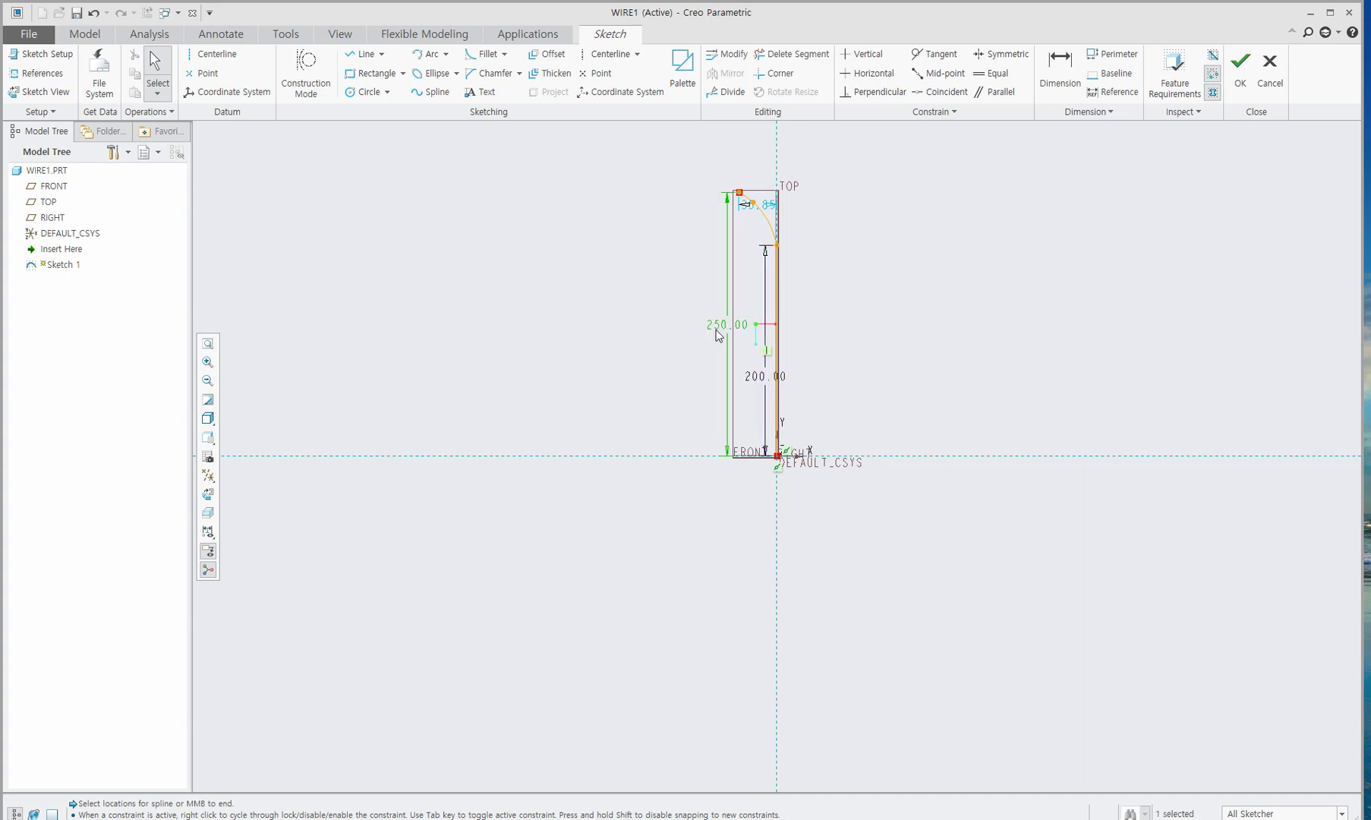
pyautogui.scroll(-5, 804, 196)
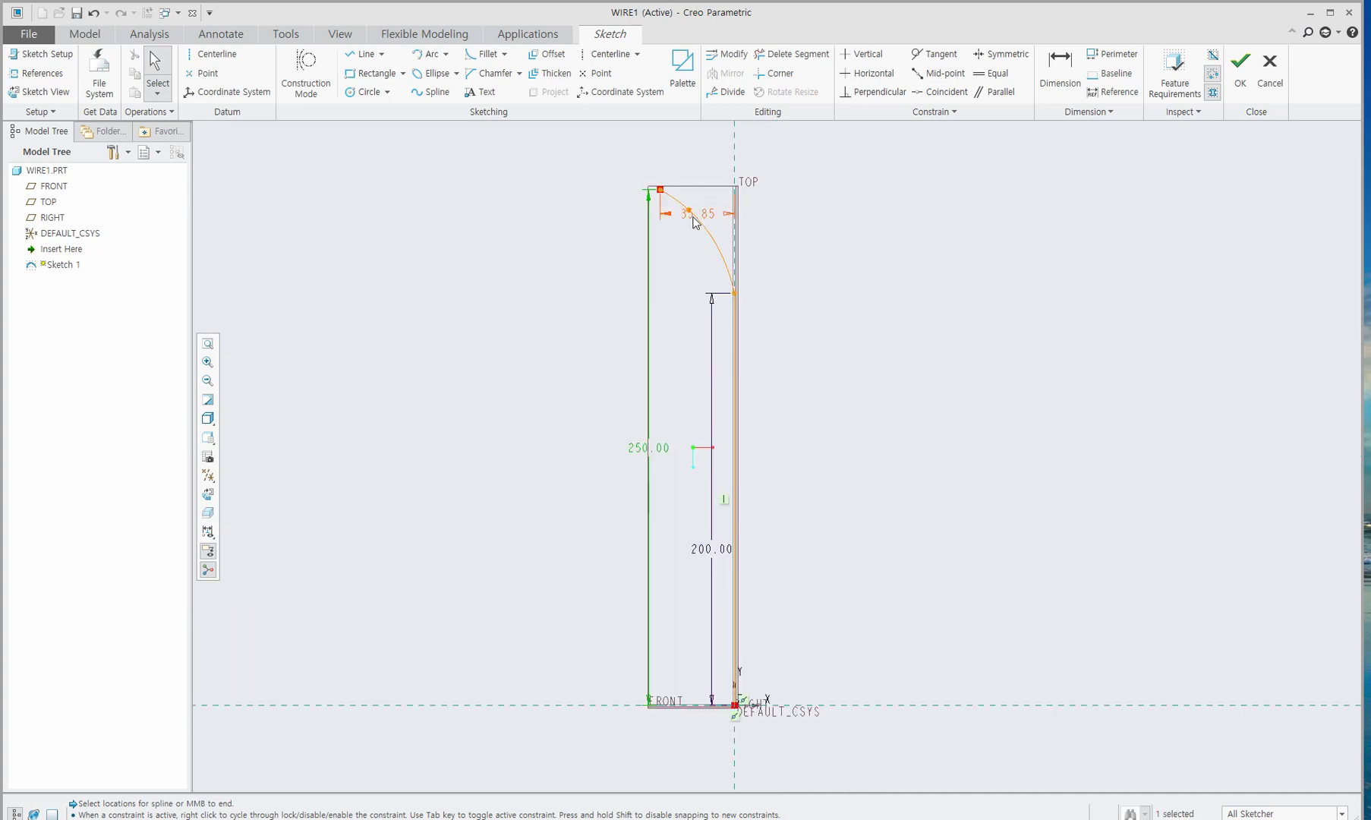
# Dimension the height of the spline's middle point from the horizontal reference and set it to 240 mm.
pyautogui.click(1060, 72)
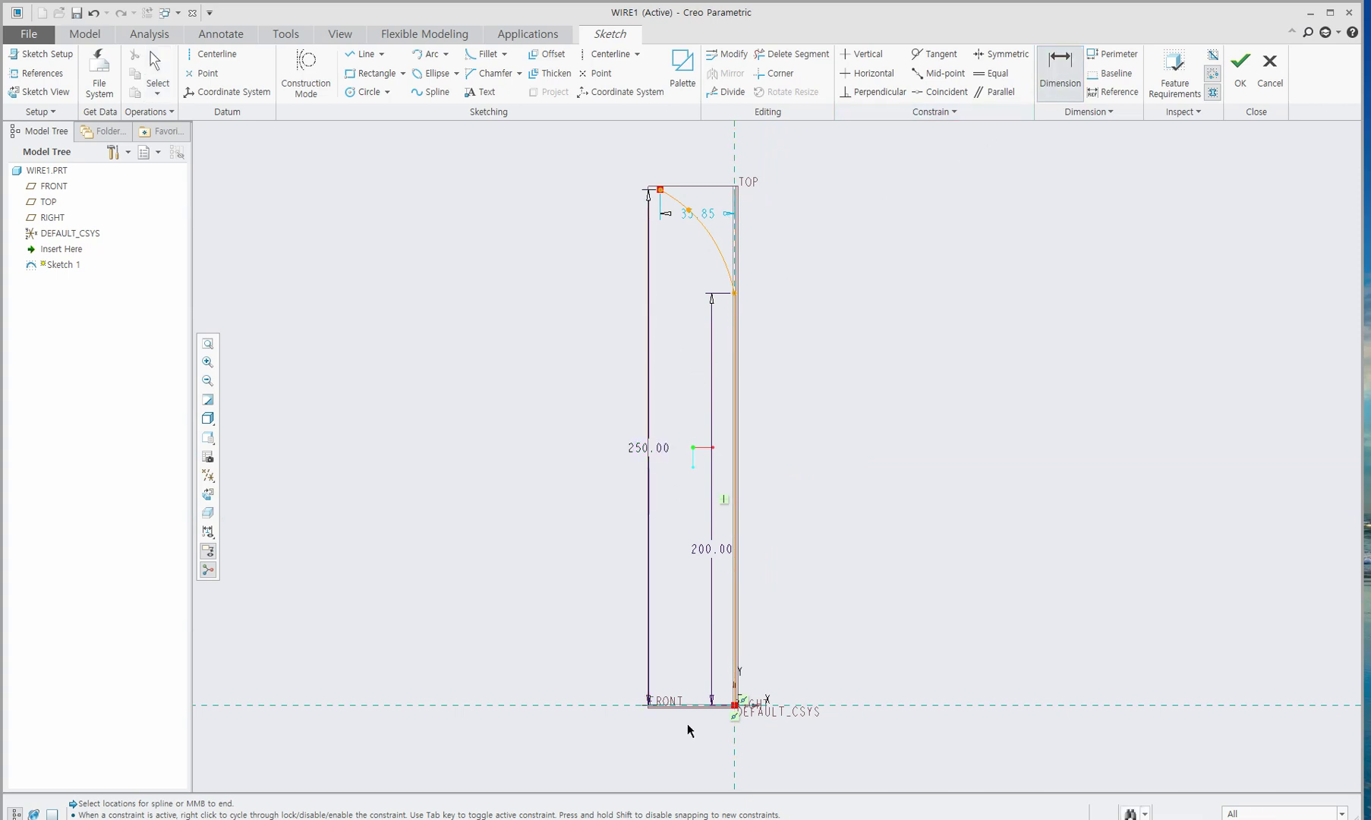
pyautogui.click(689, 212)
pyautogui.middleClick(523, 418)
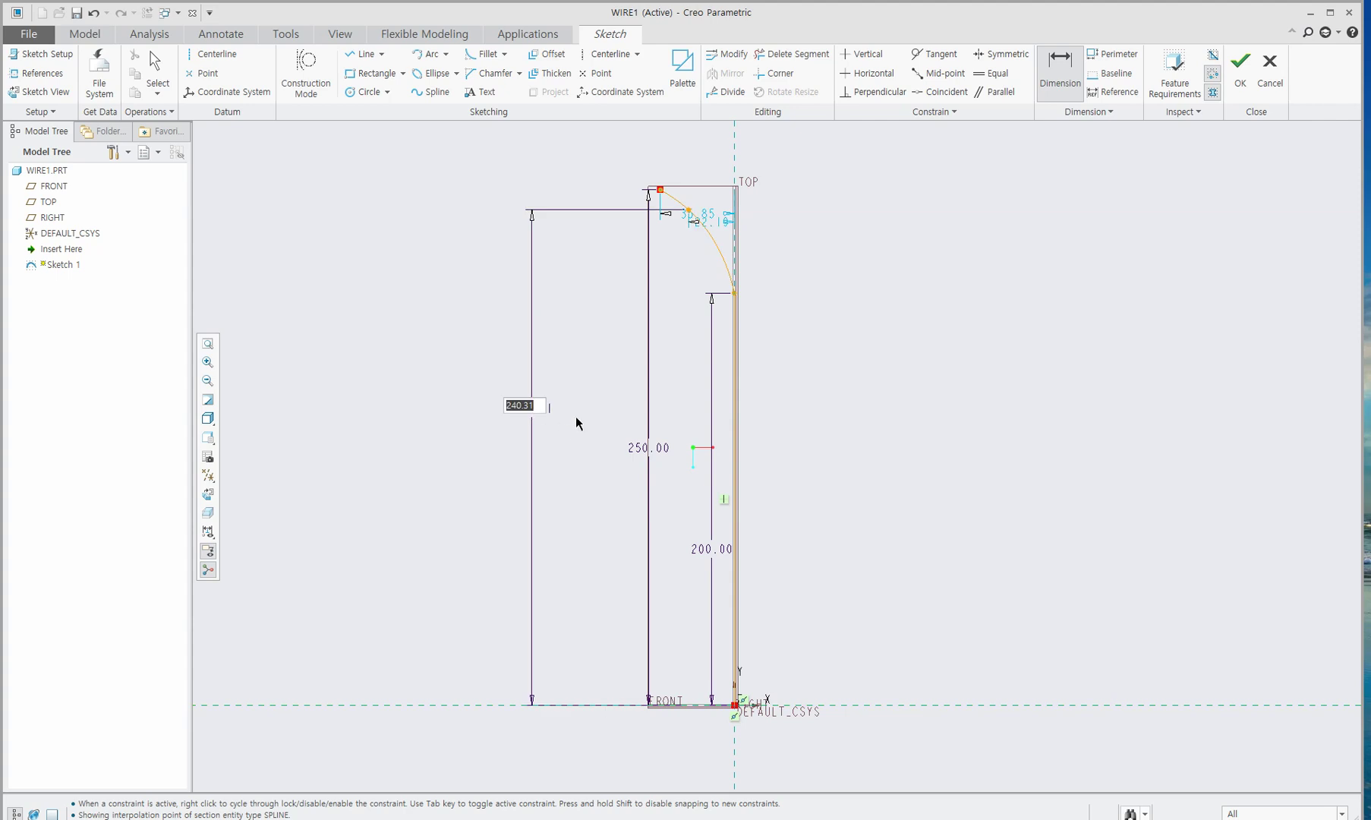
pyautogui.write('240')
pyautogui.press('Return')
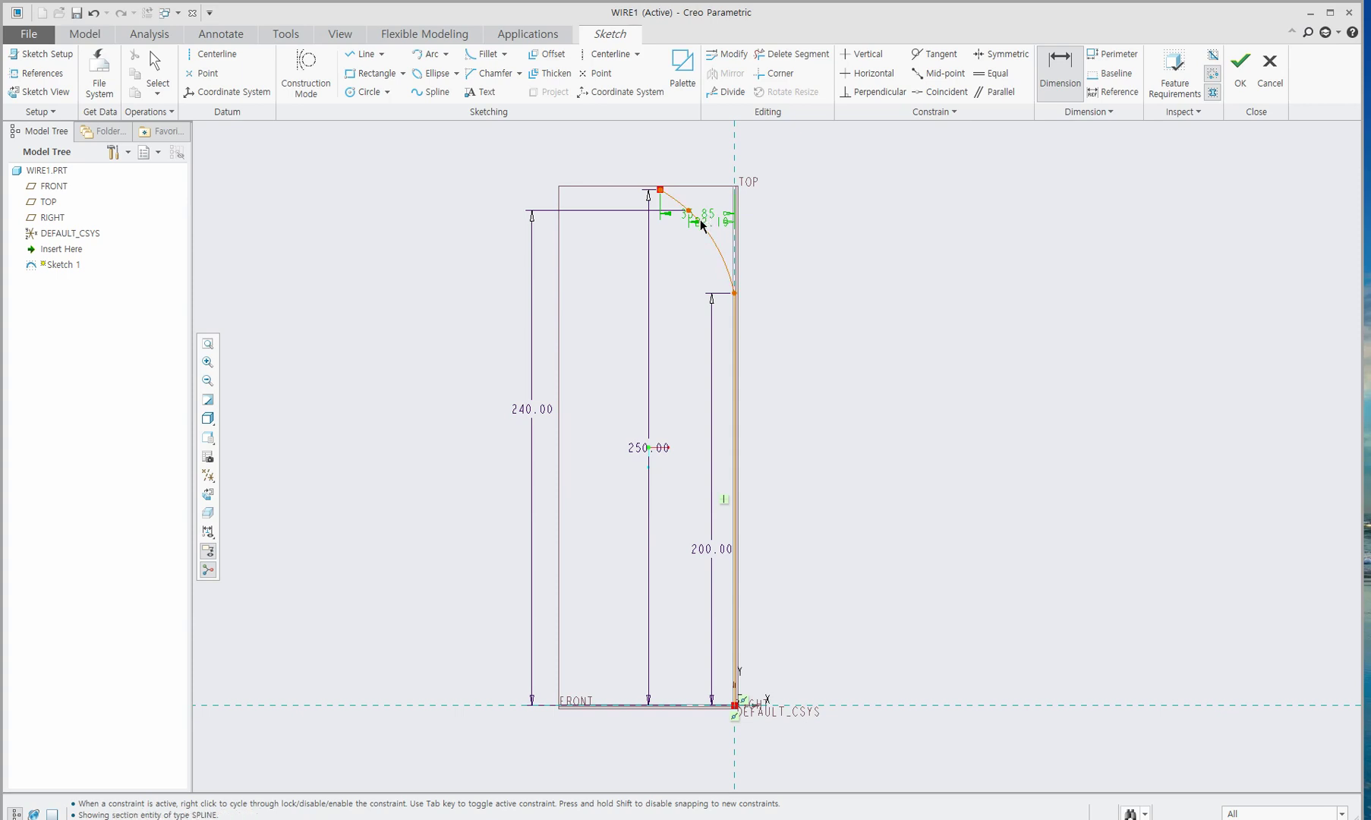
# Set the horizontal offset from the vertical reference to 5 mm for the spline's middle point and 10 mm for its free end.
pyautogui.middleClick(828, 258)
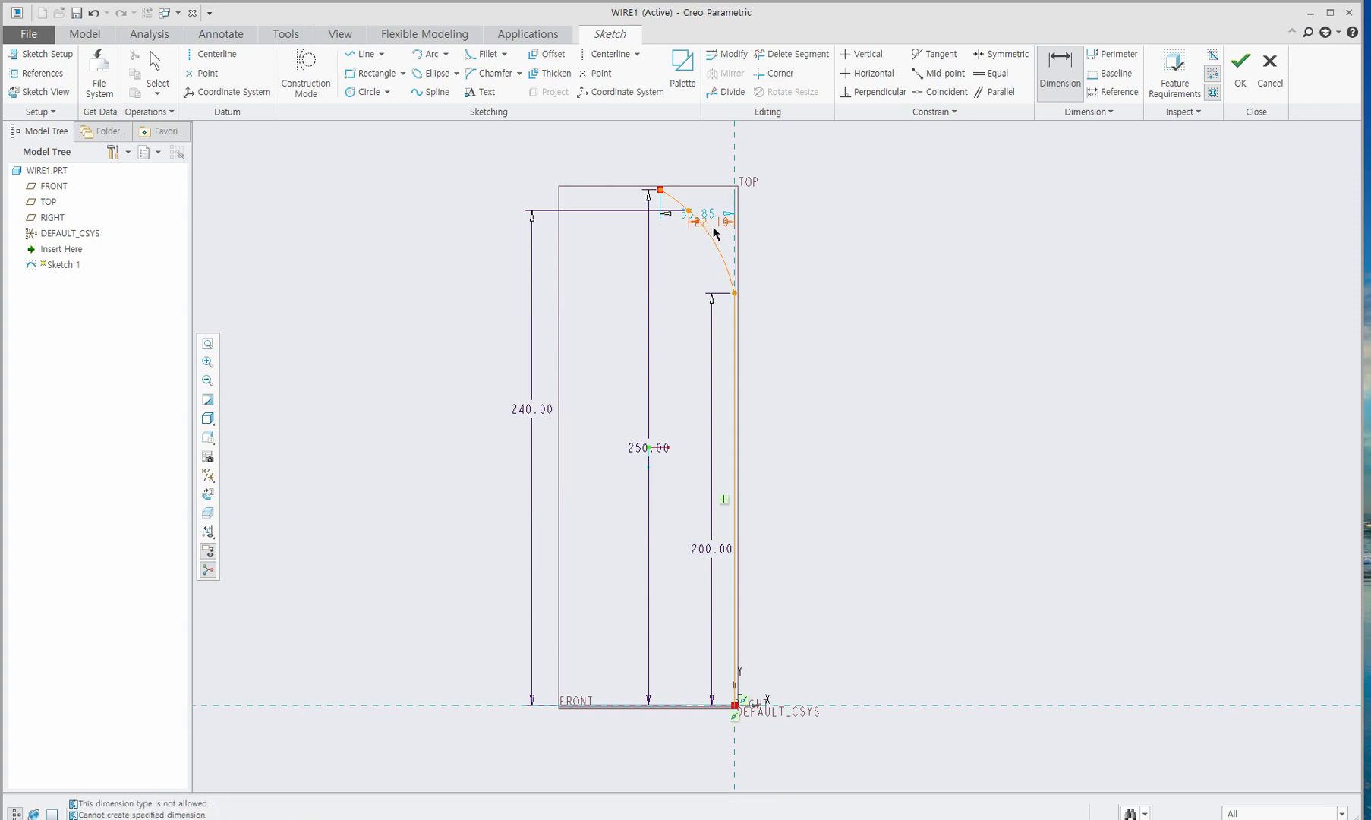
pyautogui.moveTo(717, 228)
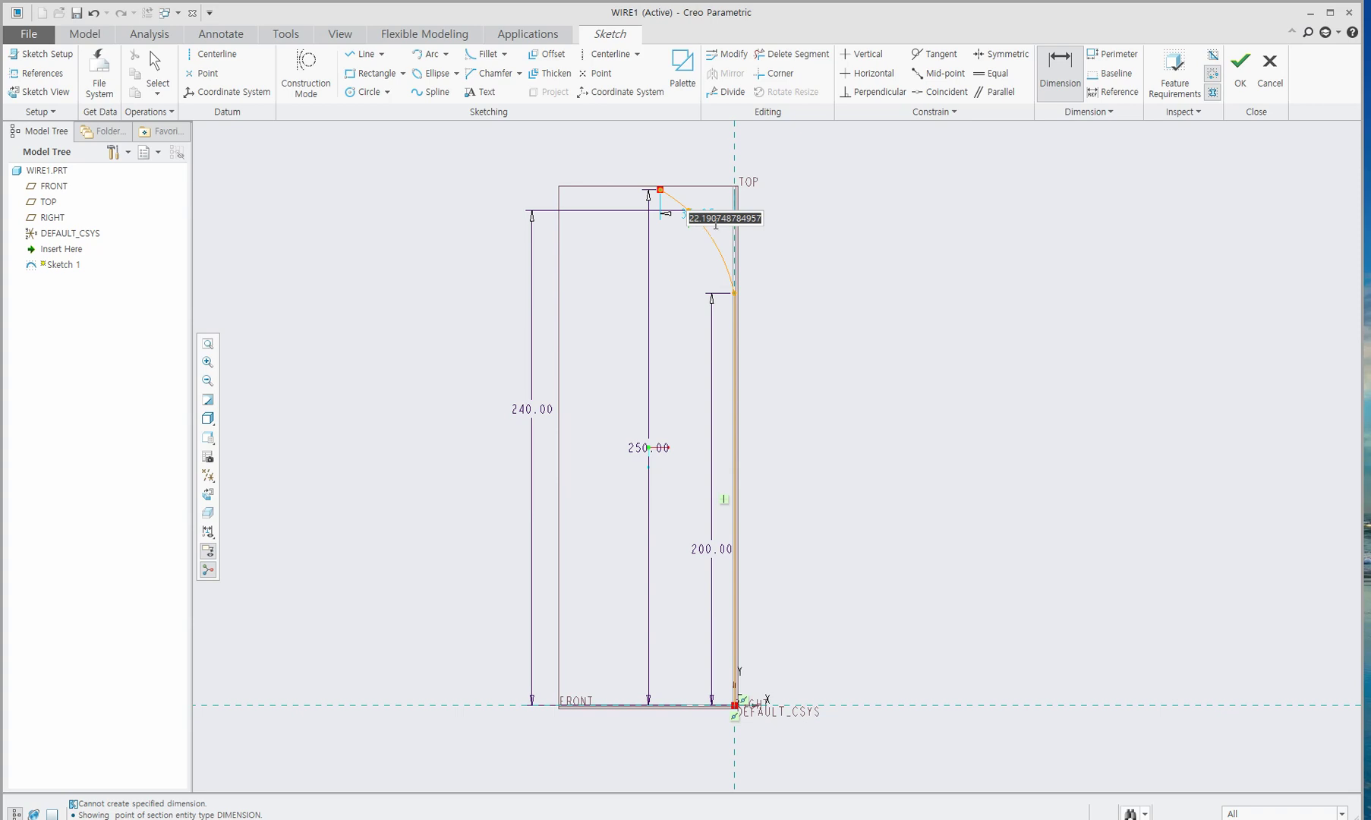
pyautogui.middleClick(718, 221)
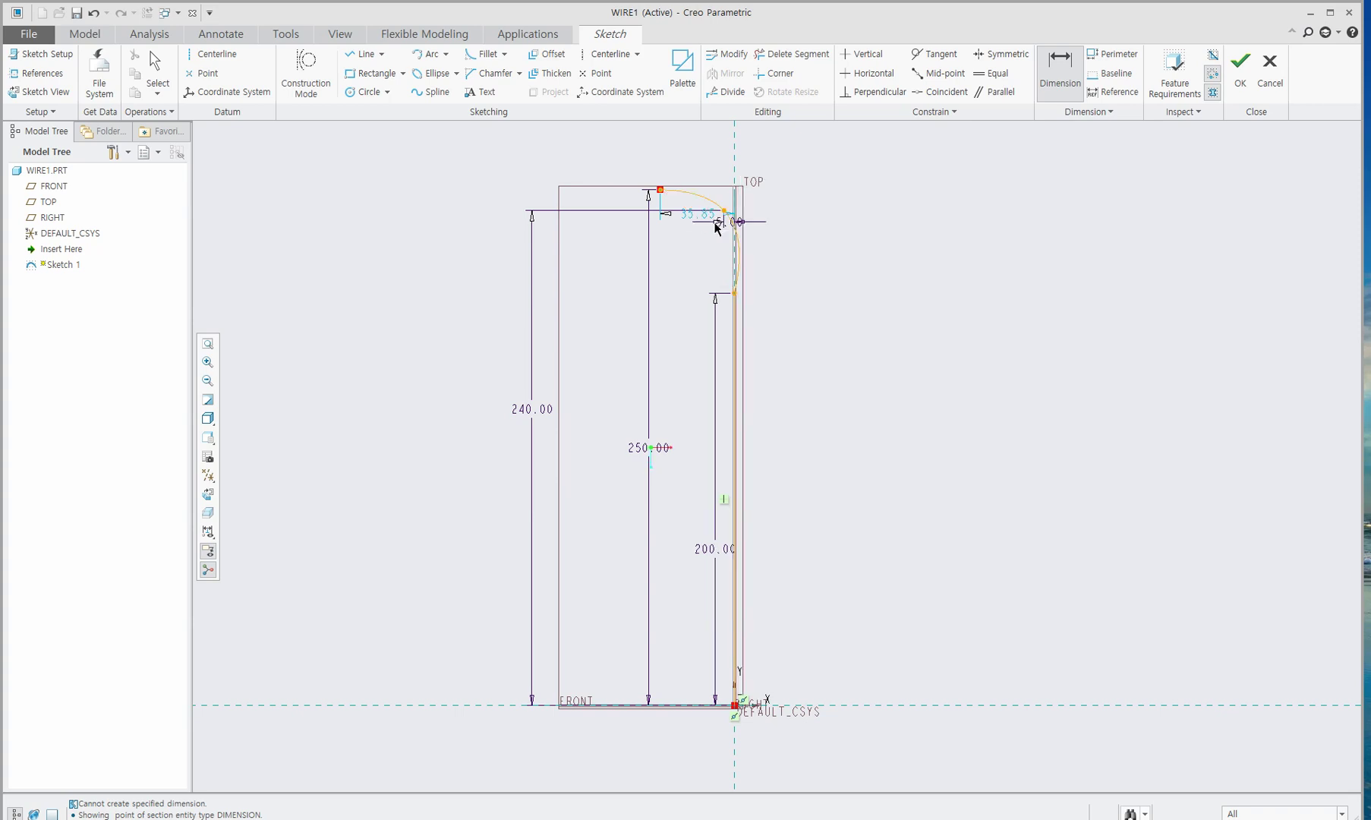
pyautogui.moveTo(686, 218)
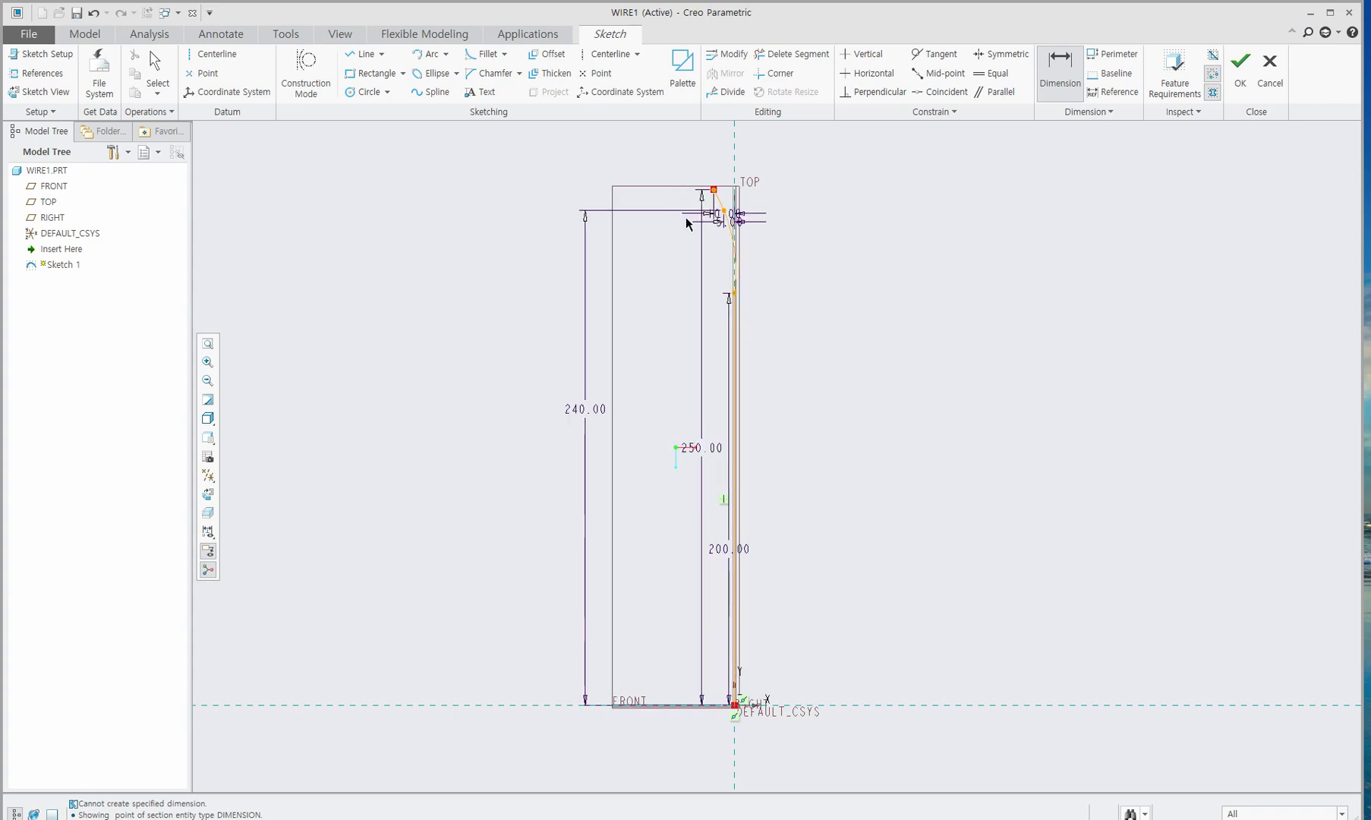
pyautogui.scroll(2, 707, 254)
pyautogui.scroll(-2, 852, 295)
pyautogui.scroll(3, 834, 283)
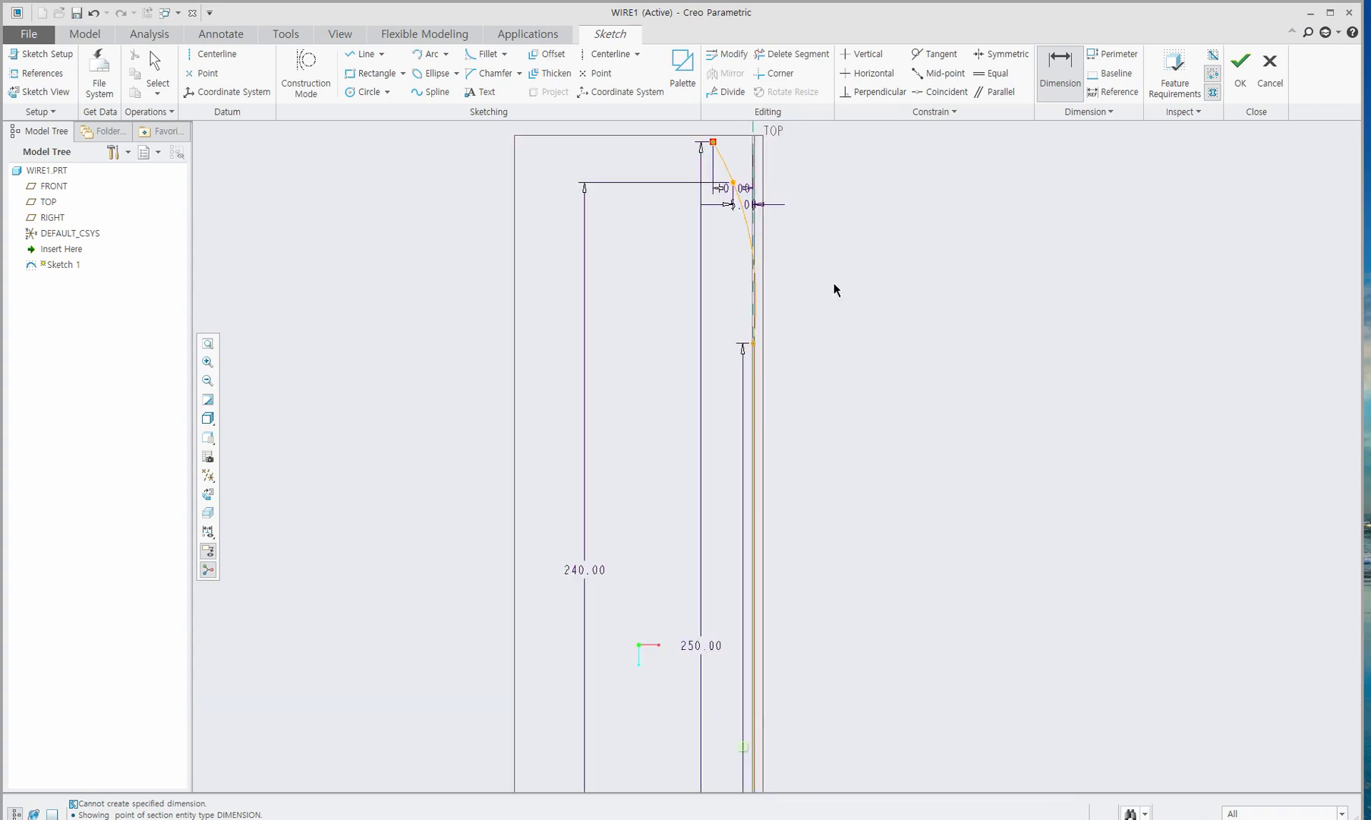
pyautogui.click(934, 52)
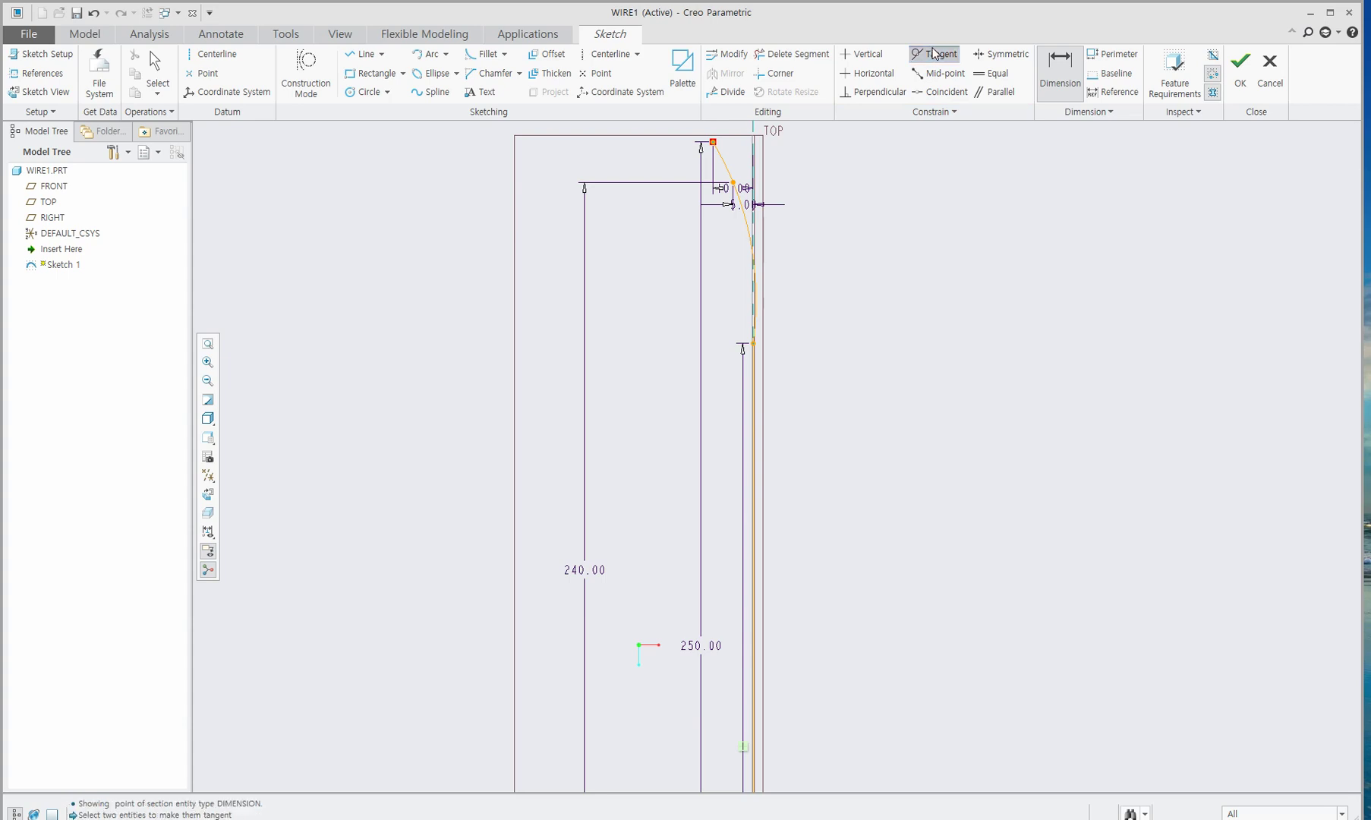
pyautogui.click(749, 236)
pyautogui.click(753, 428)
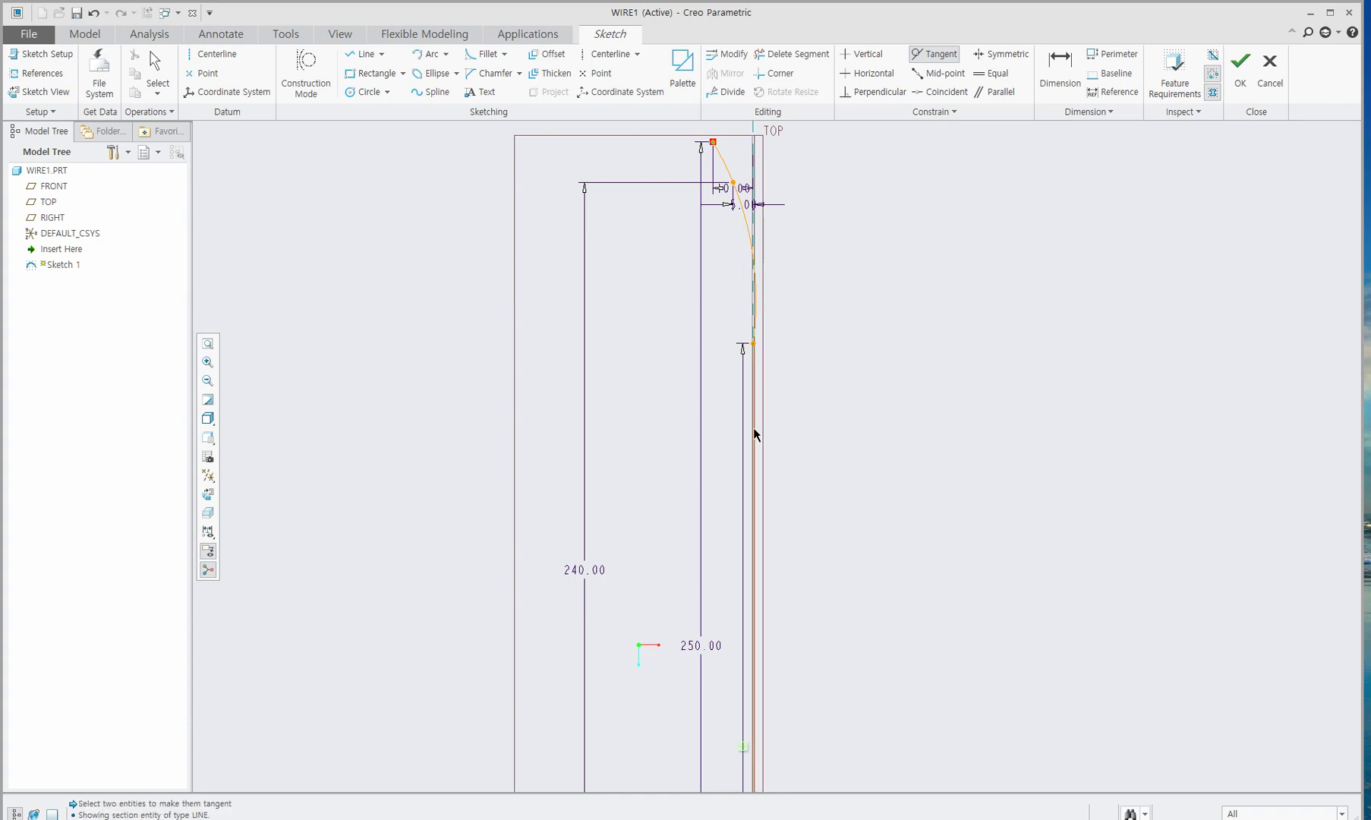
pyautogui.click(934, 54)
pyautogui.middleClick(982, 267)
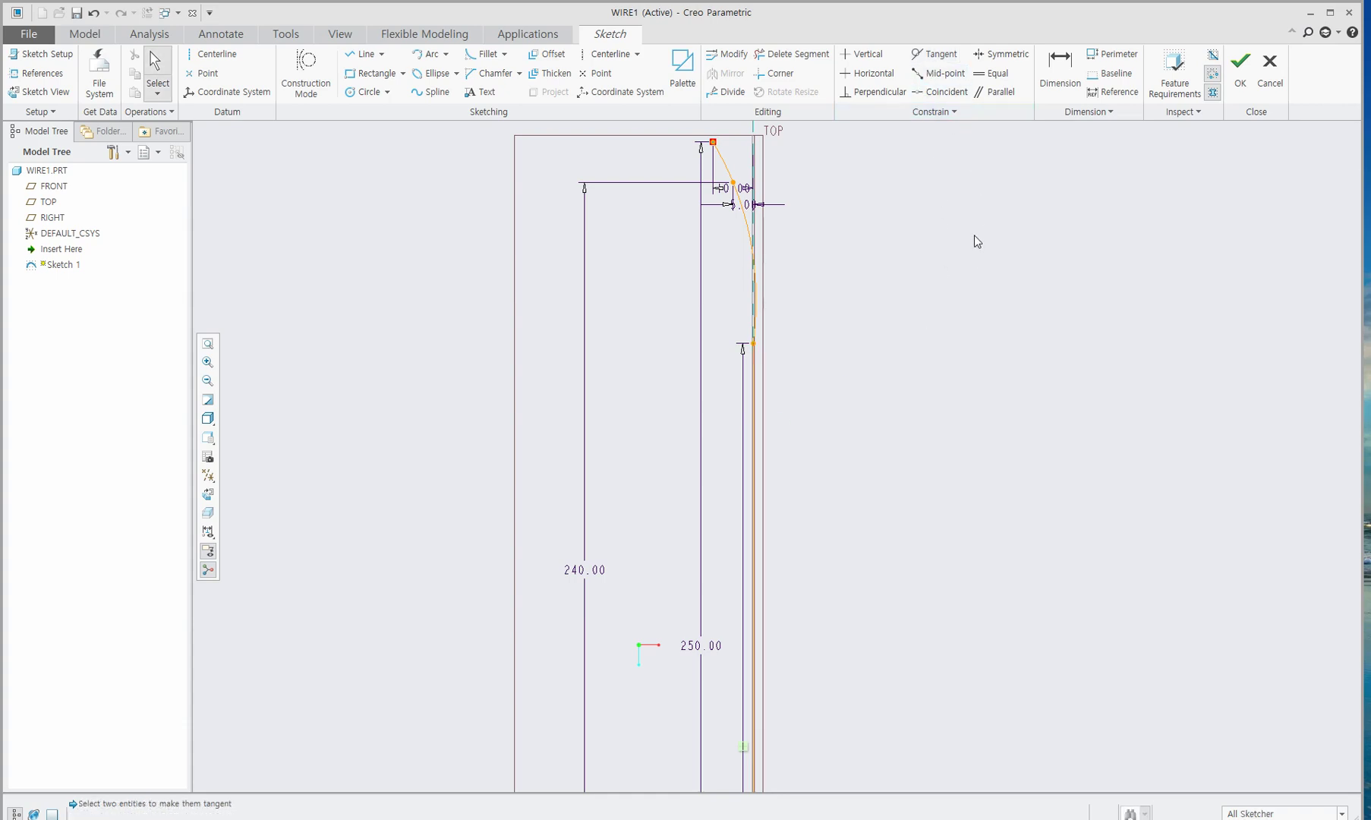
# Make the spline tangent to the vertical line and finish the trajectory sketch.
pyautogui.click(934, 53)
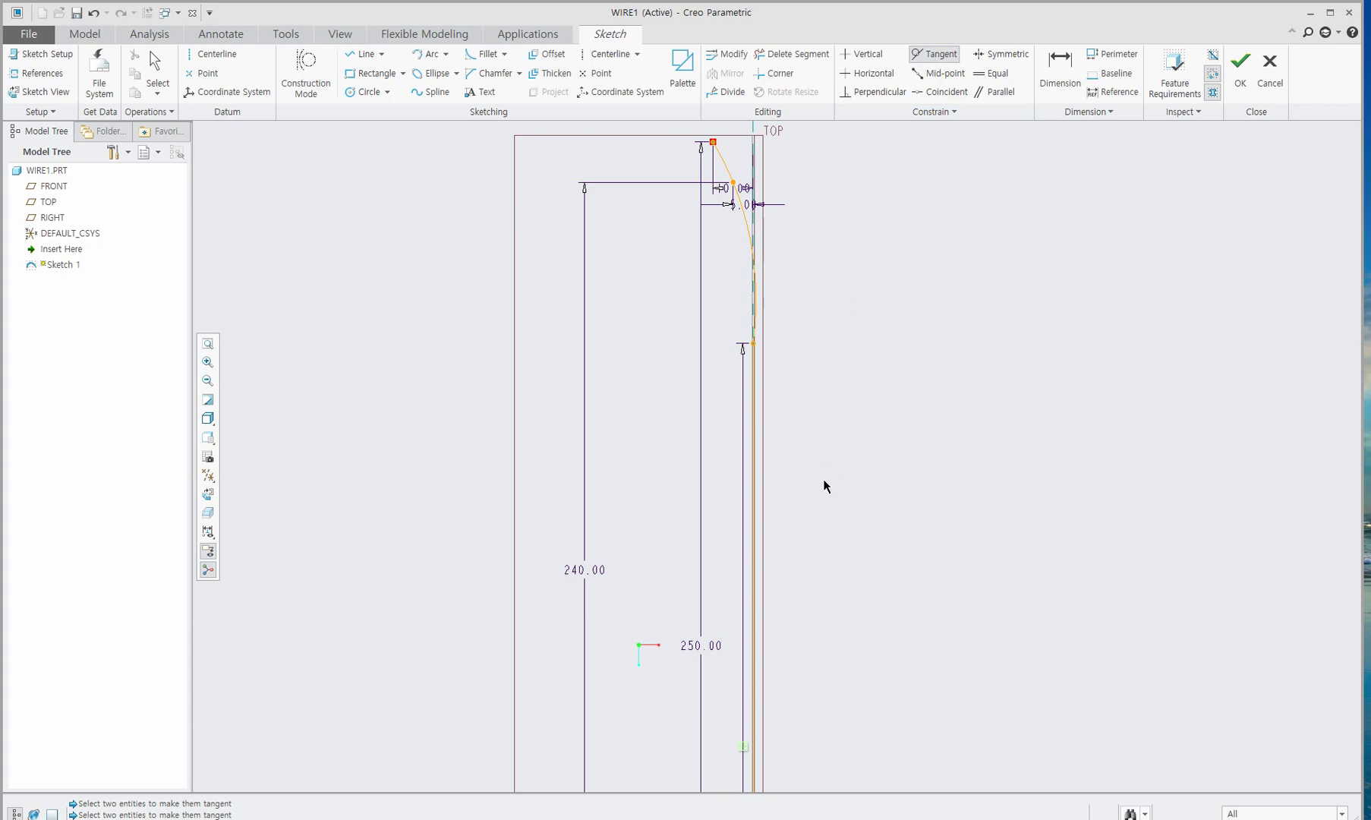
pyautogui.click(757, 457)
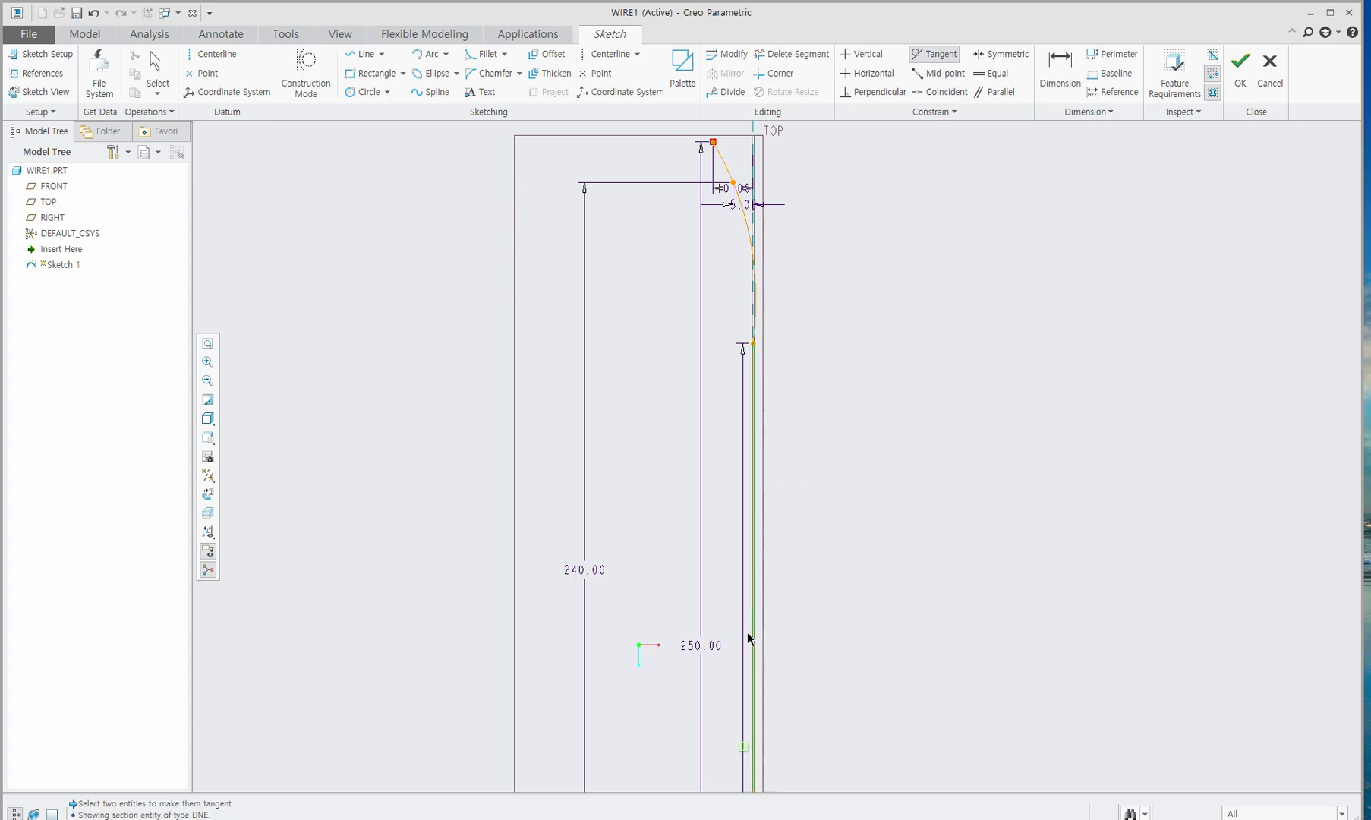
pyautogui.click(748, 226)
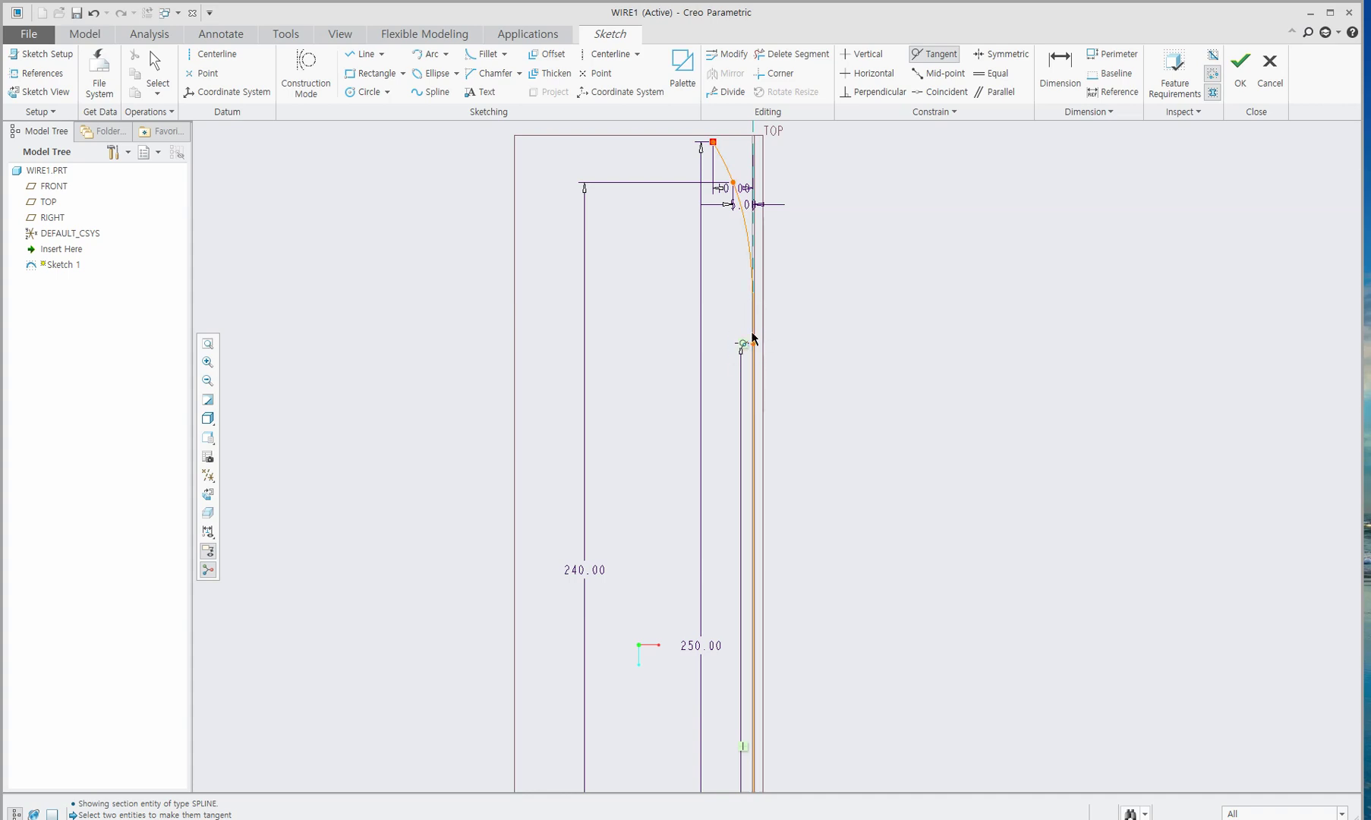
pyautogui.click(1241, 70)
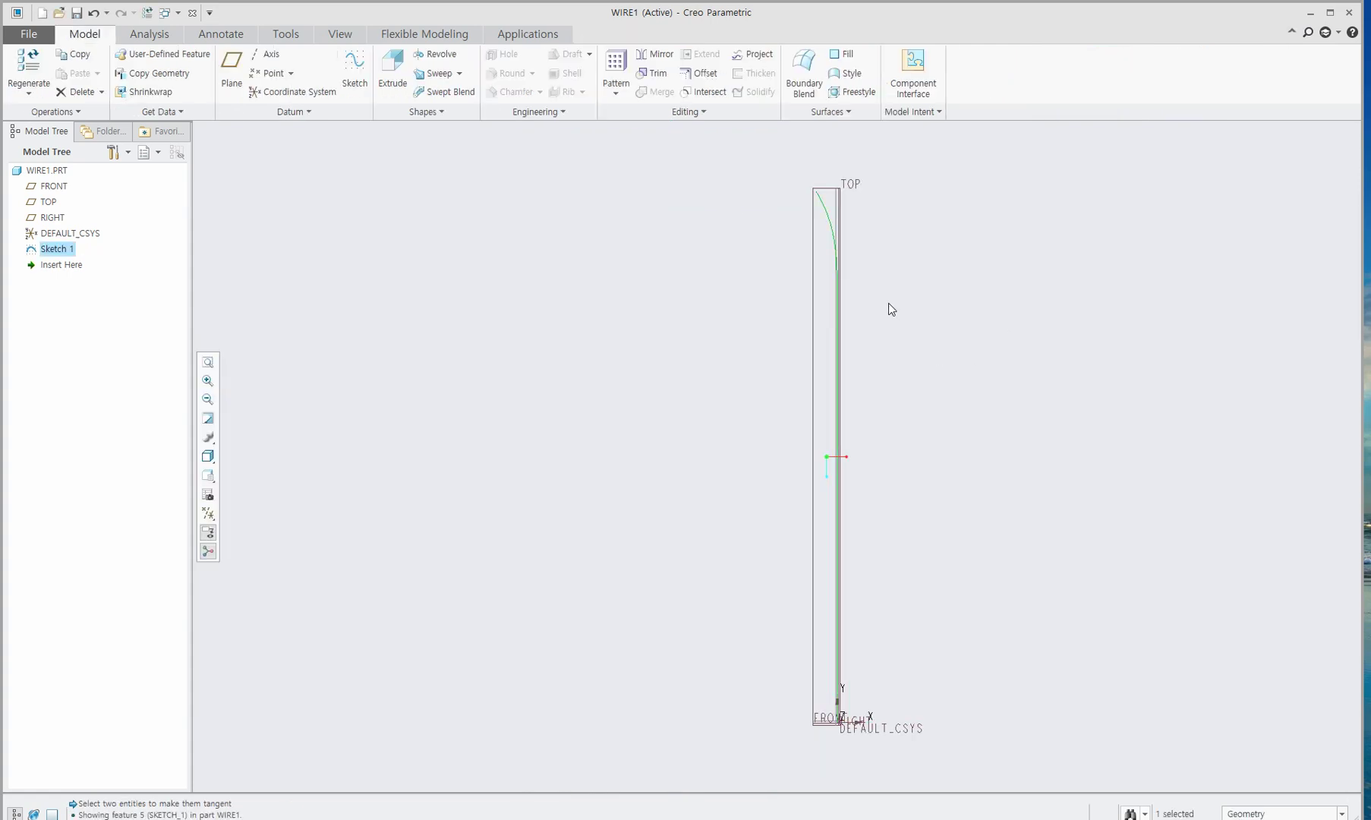
# Start a sweep along the trajectory sketch and draw a section circle about 16 mm in diameter centred on its origin.
pyautogui.click(431, 77)
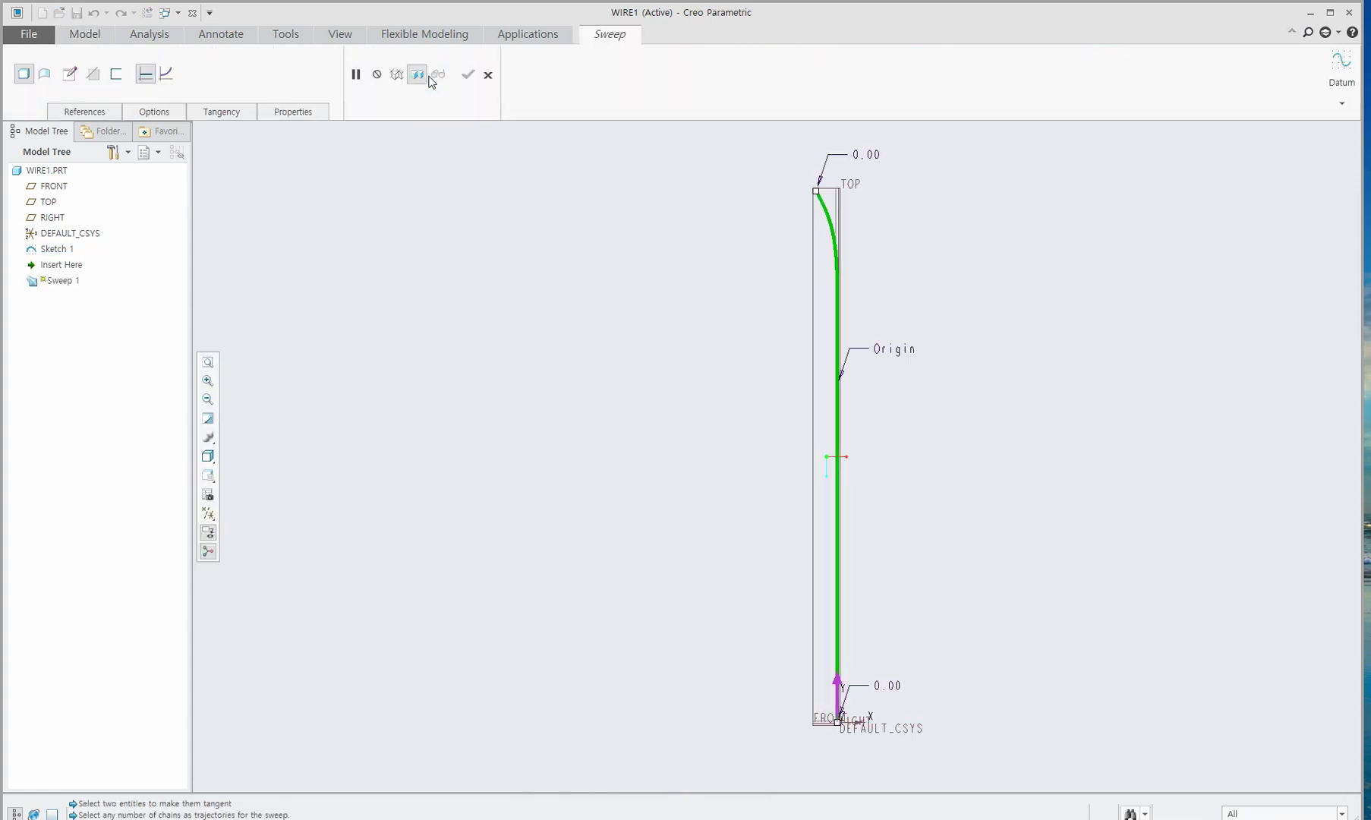
pyautogui.click(69, 76)
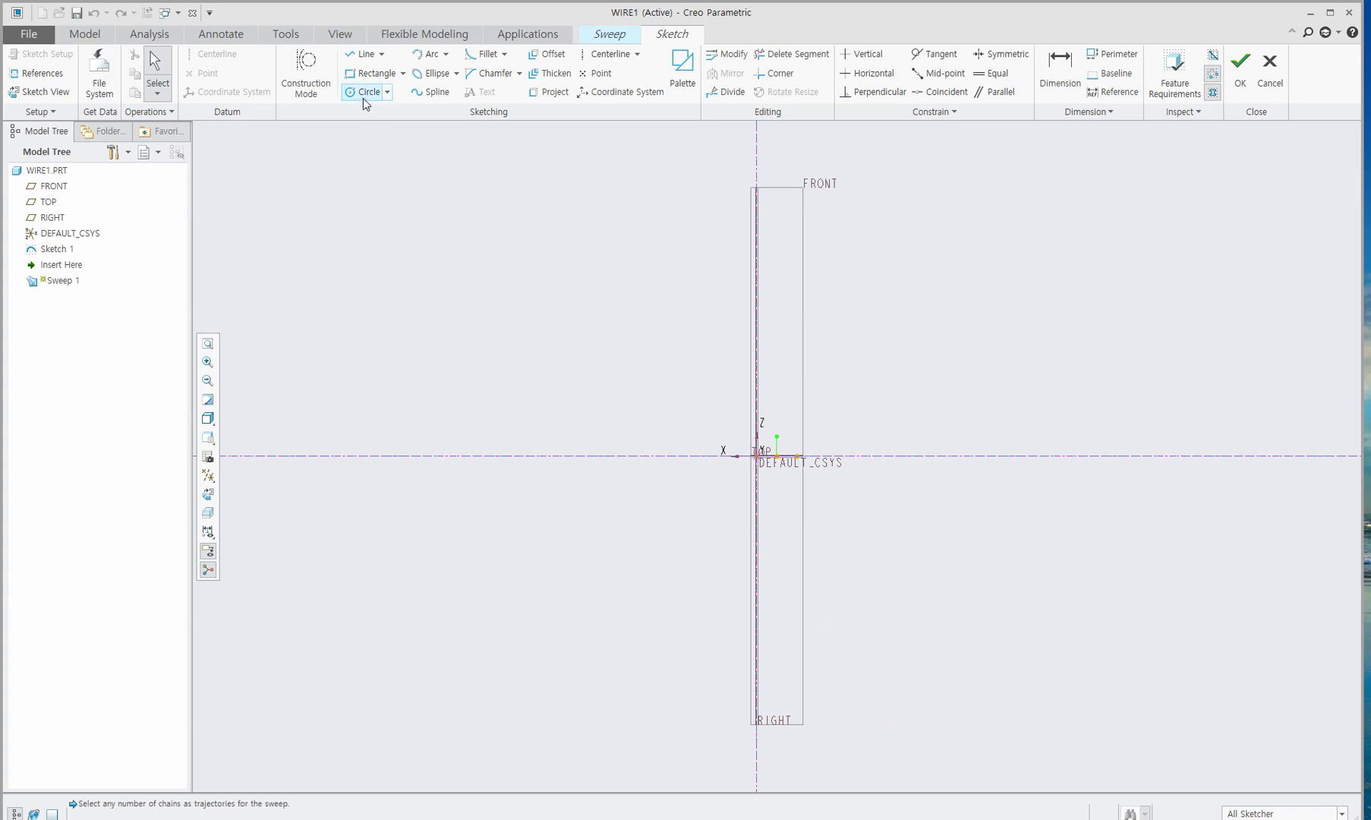
pyautogui.click(363, 92)
pyautogui.click(757, 456)
pyautogui.click(777, 489)
pyautogui.middleClick(848, 432)
# Set the section circle's diameter to 10 mm and complete the solid sweep.
pyautogui.doubleClick(685, 424)
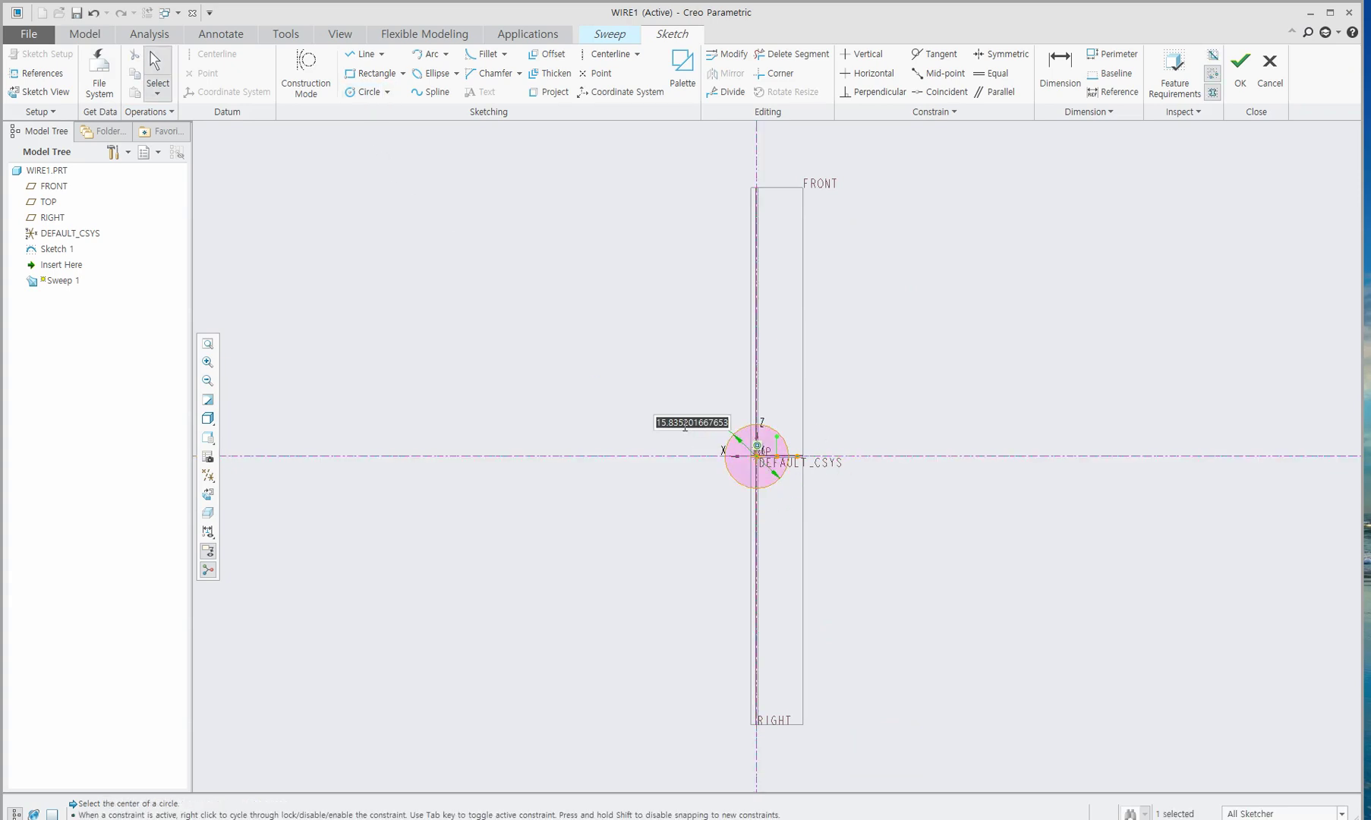
pyautogui.write('10')
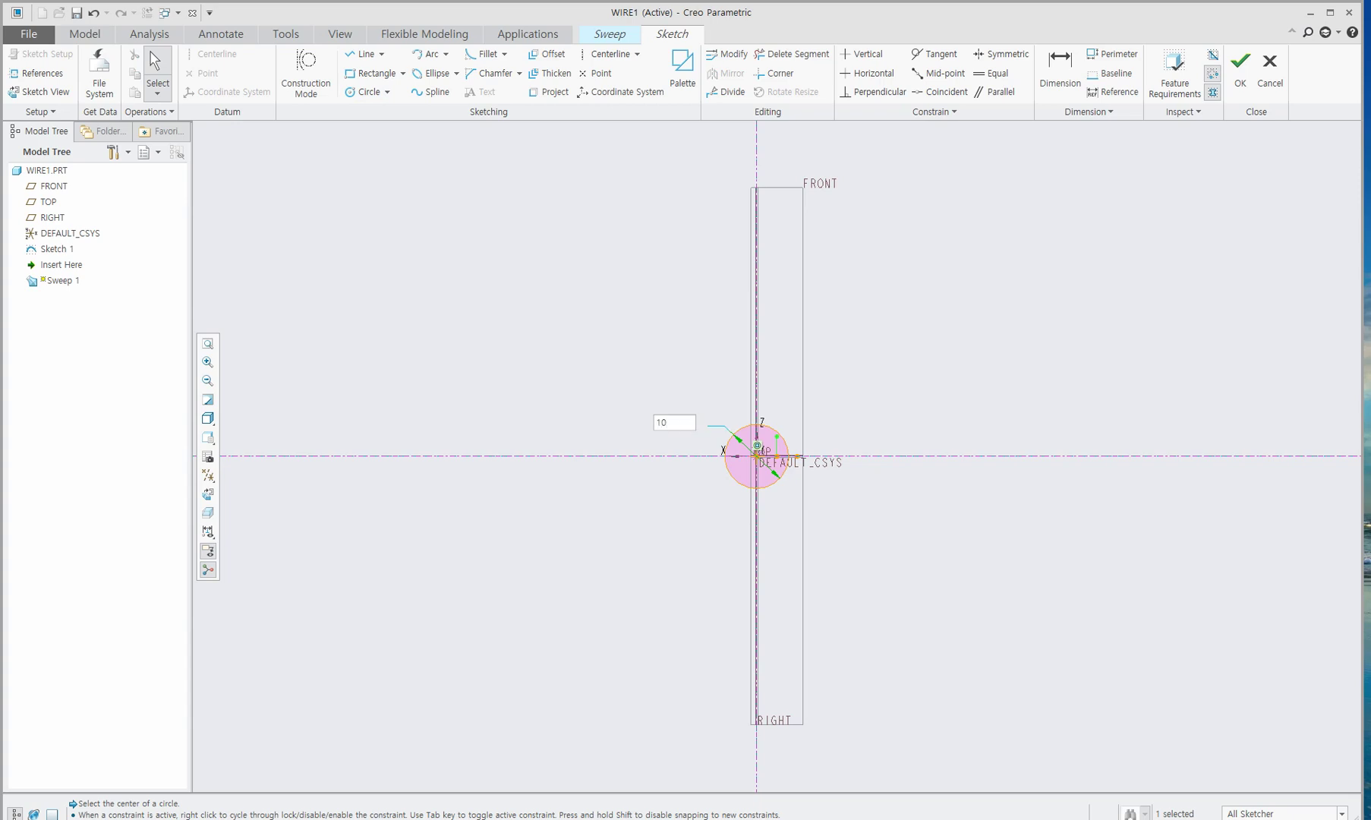
pyautogui.press('Return')
pyautogui.click(1241, 76)
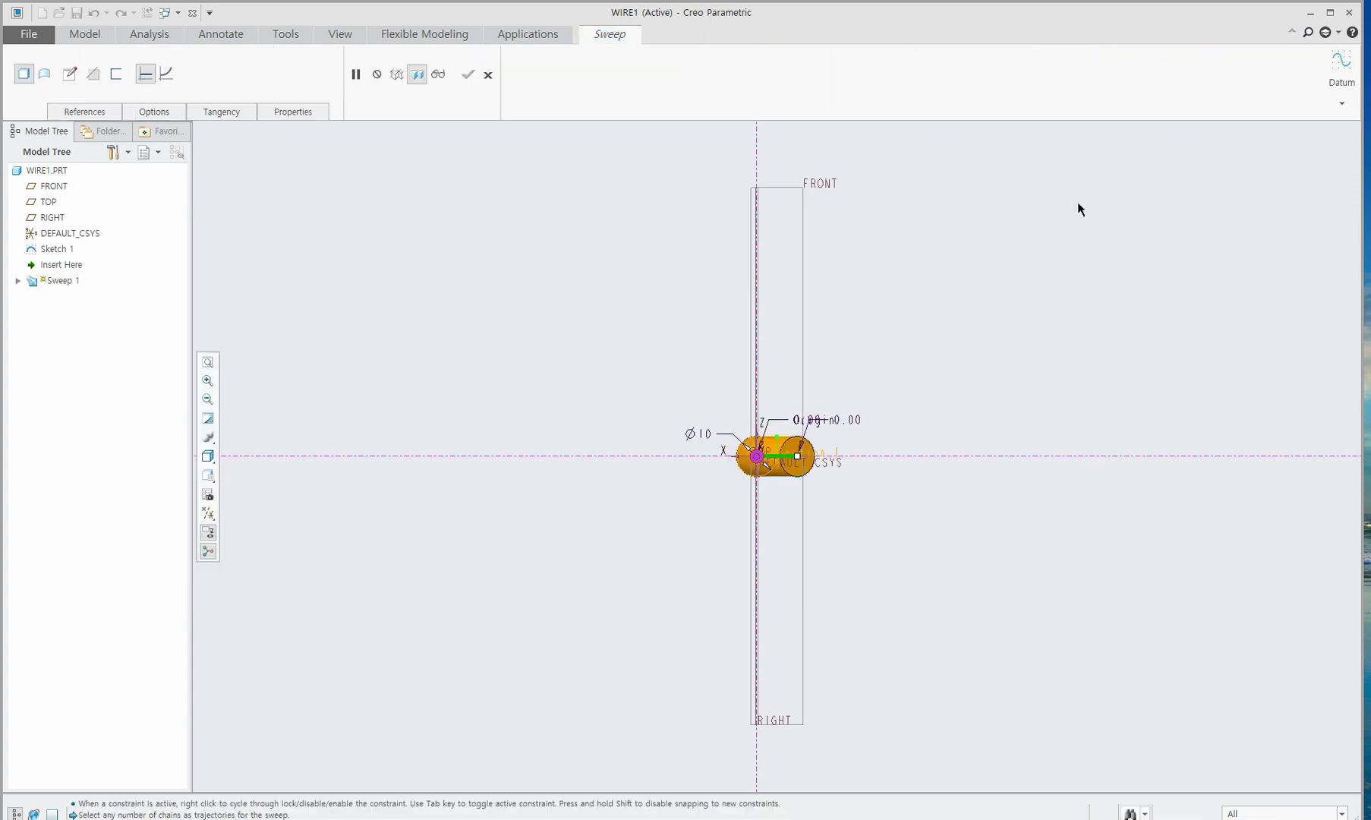
pyautogui.click(468, 75)
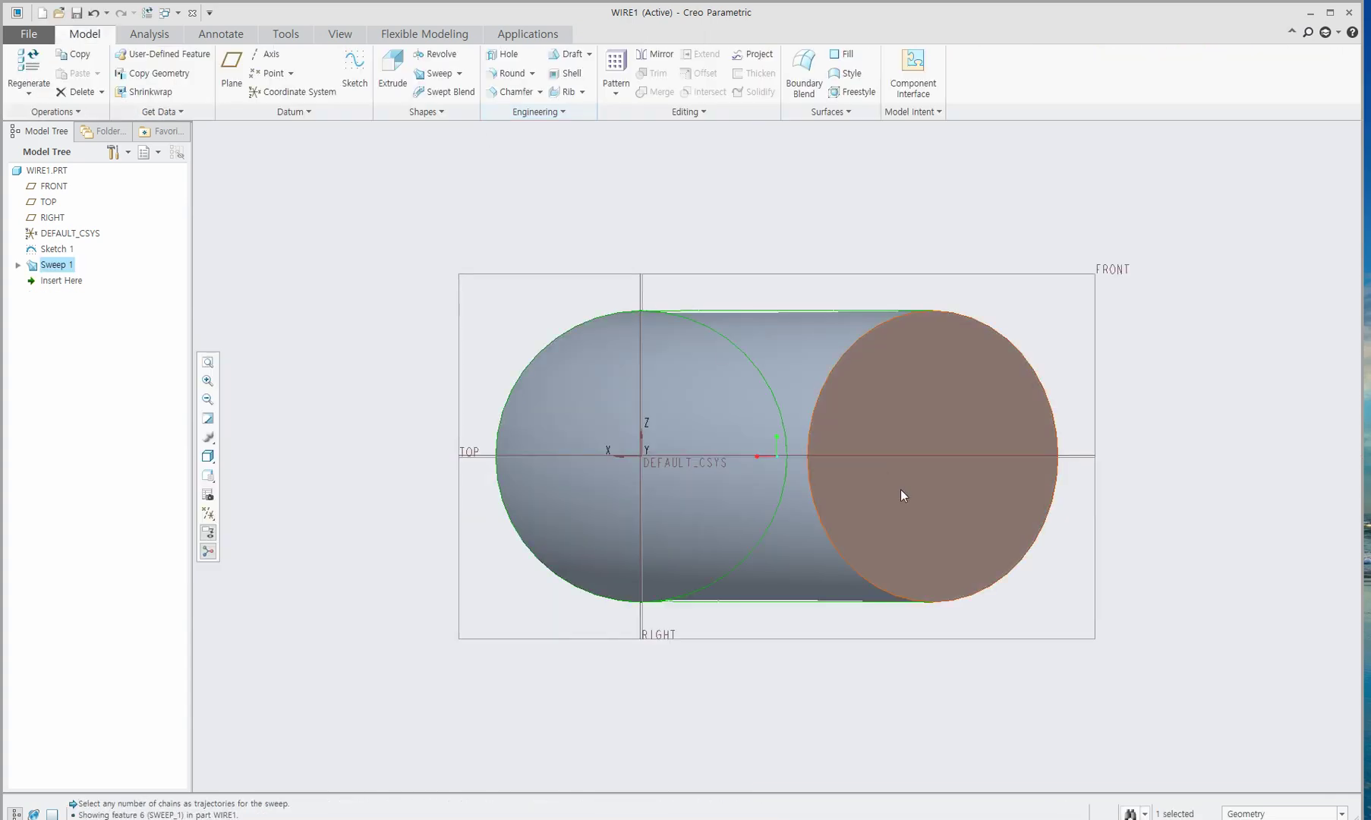
# Start a second sweep along the same trajectory and sketch a slanted section line about 10 mm long from the origin.
pyautogui.keyDown('ctrl'); pyautogui.moveTo(912, 514); pyautogui.dragTo(955, 630, button='middle'); pyautogui.keyUp('ctrl')
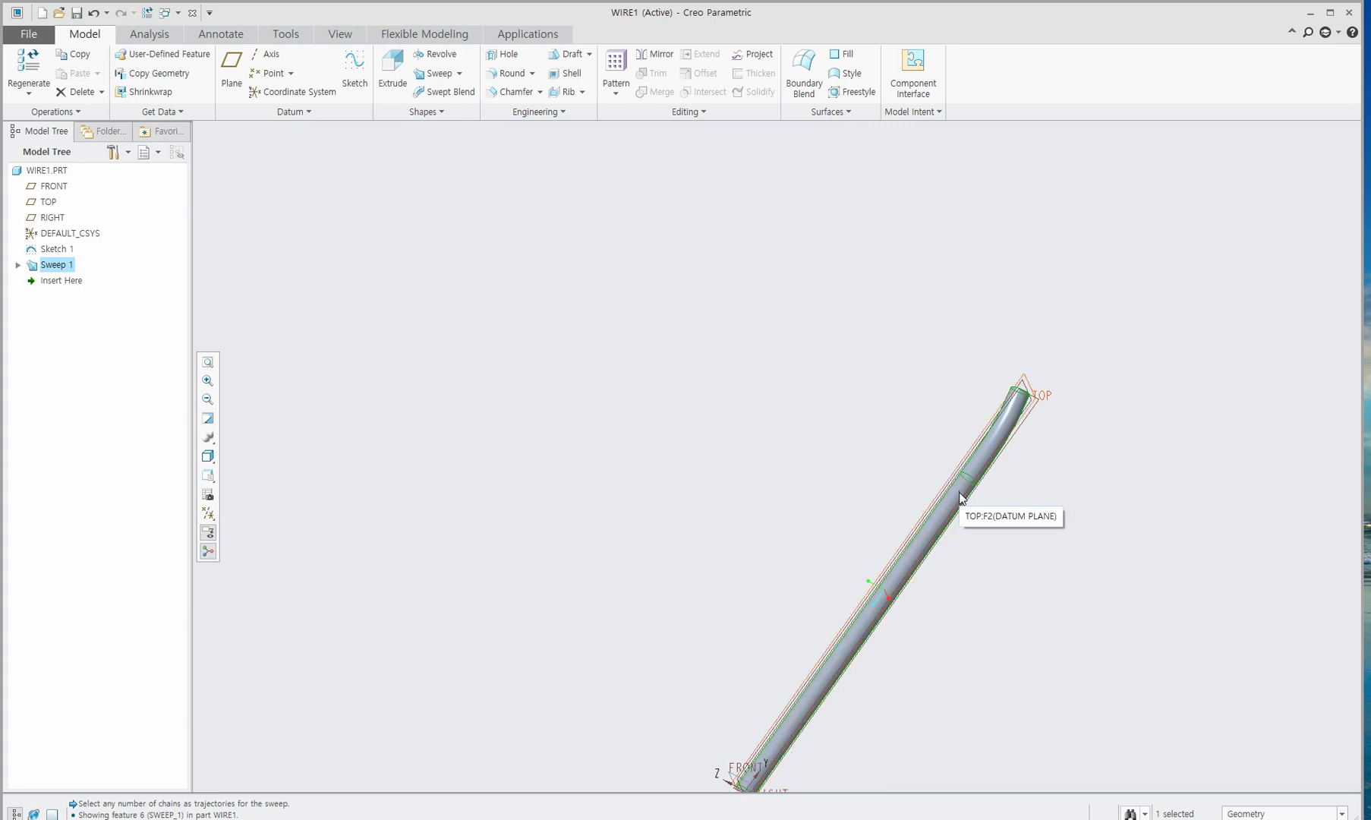
pyautogui.click(436, 74)
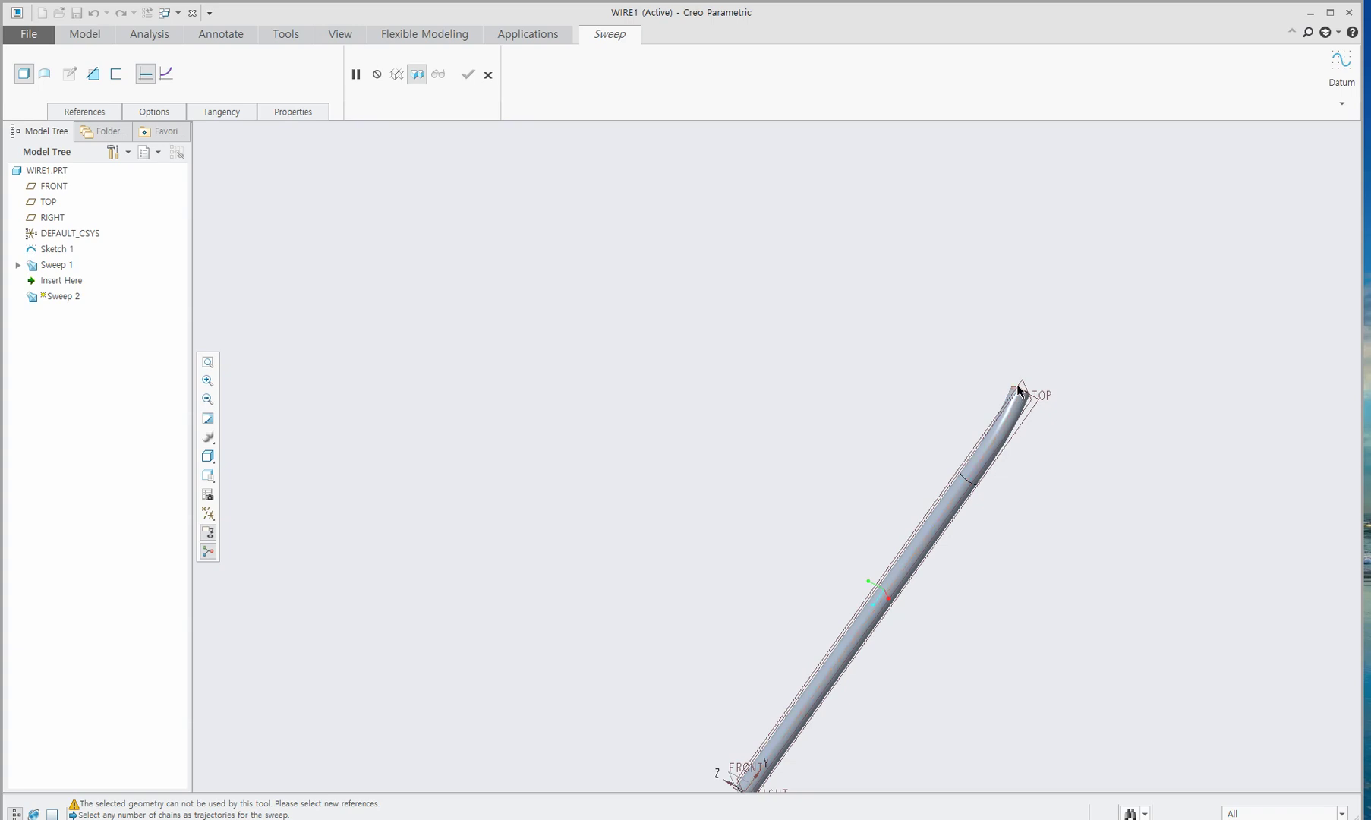
pyautogui.click(909, 568)
pyautogui.moveTo(909, 567)
pyautogui.mouseDown(button='middle')
pyautogui.moveTo(823, 495)
pyautogui.moveTo(899, 543)
pyautogui.mouseUp(button='middle')
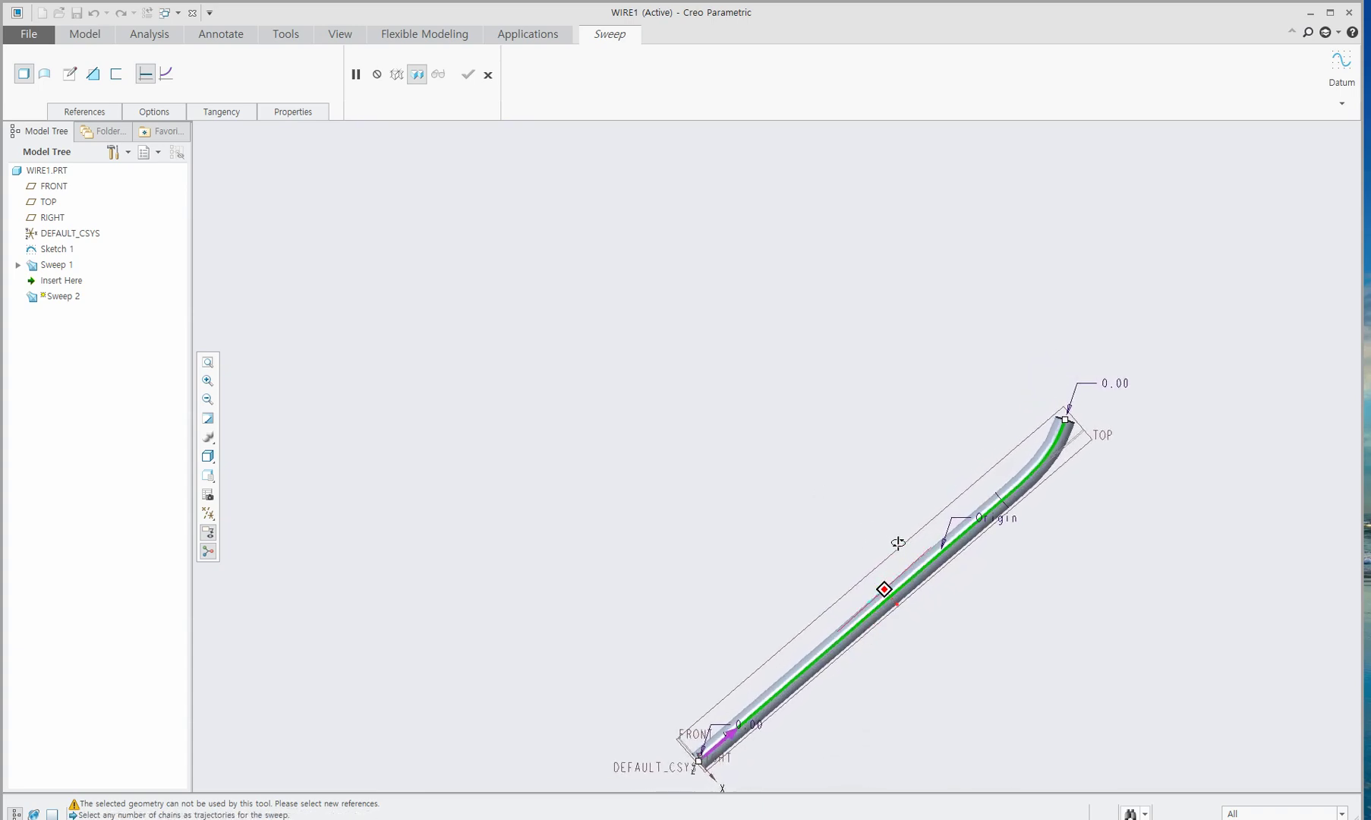
pyautogui.click(69, 75)
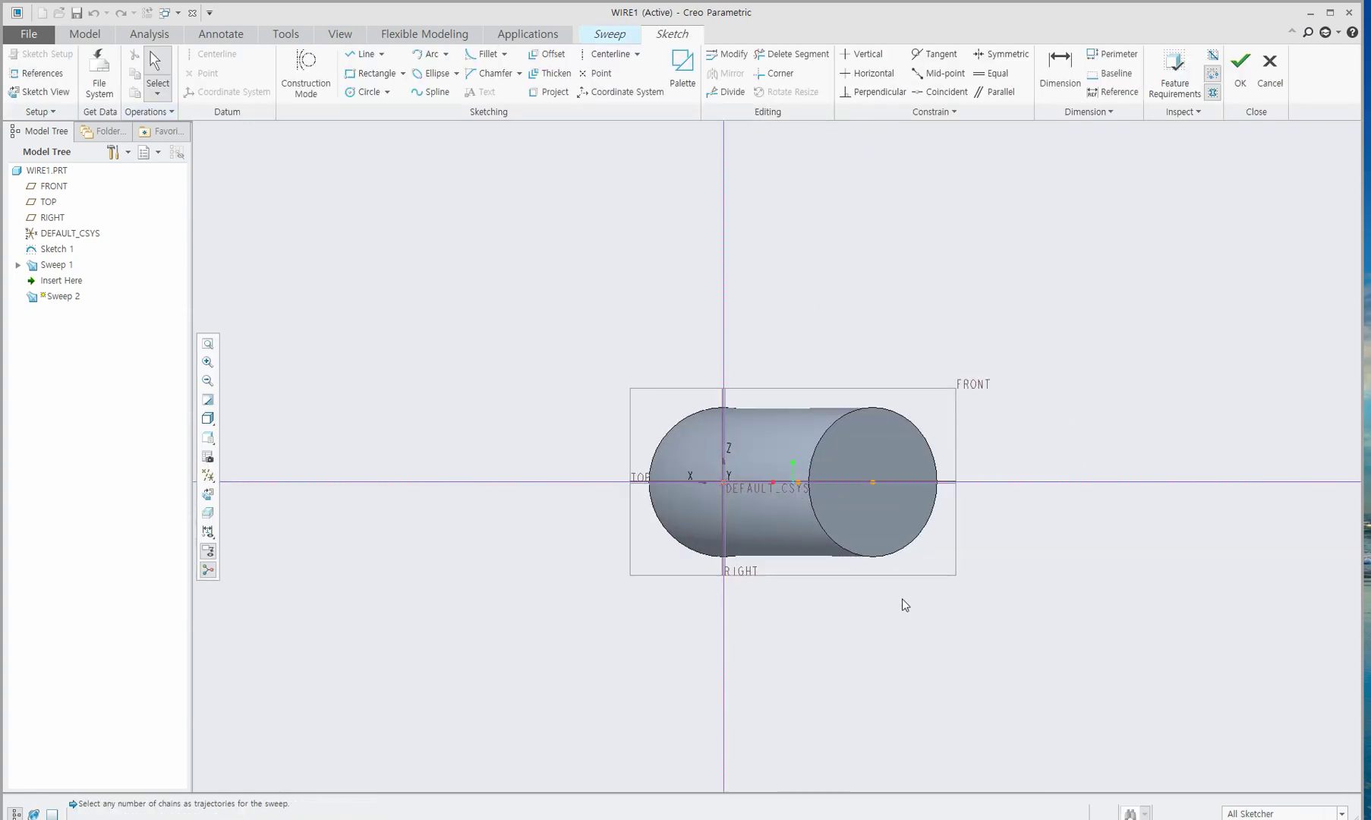
pyautogui.click(363, 54)
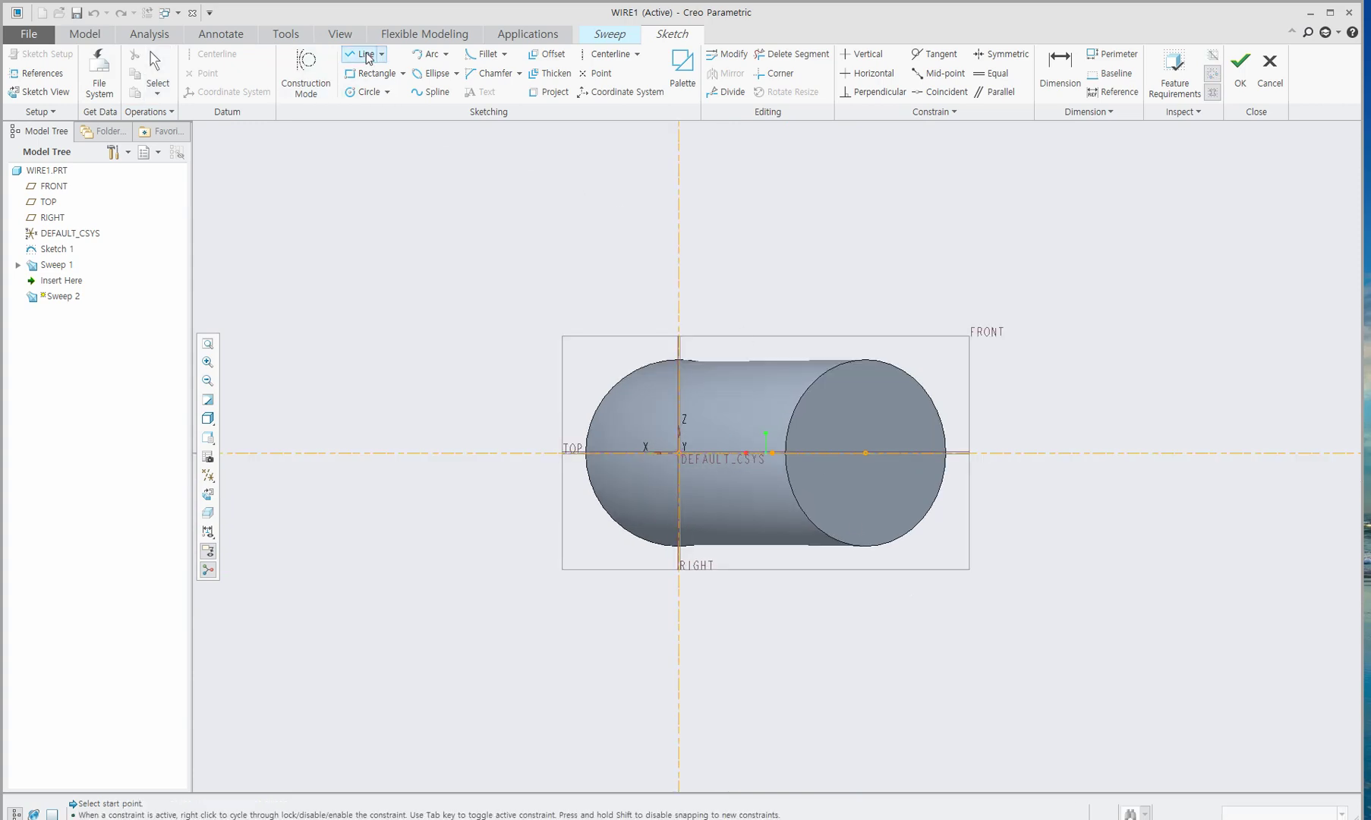
pyautogui.click(678, 454)
pyautogui.middleClick(911, 247)
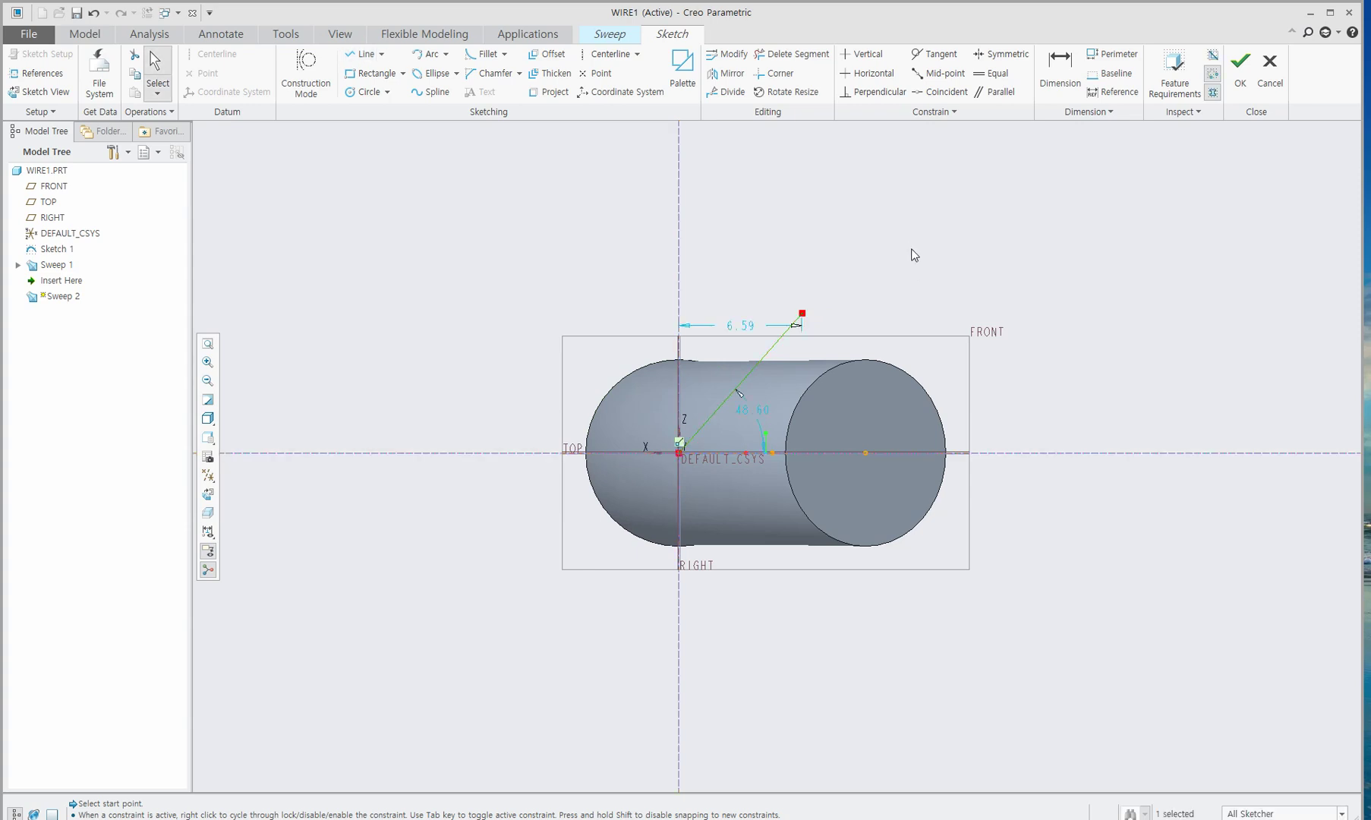
# Dimension the slanted section line's length and set it to 10 mm.
pyautogui.click(1061, 79)
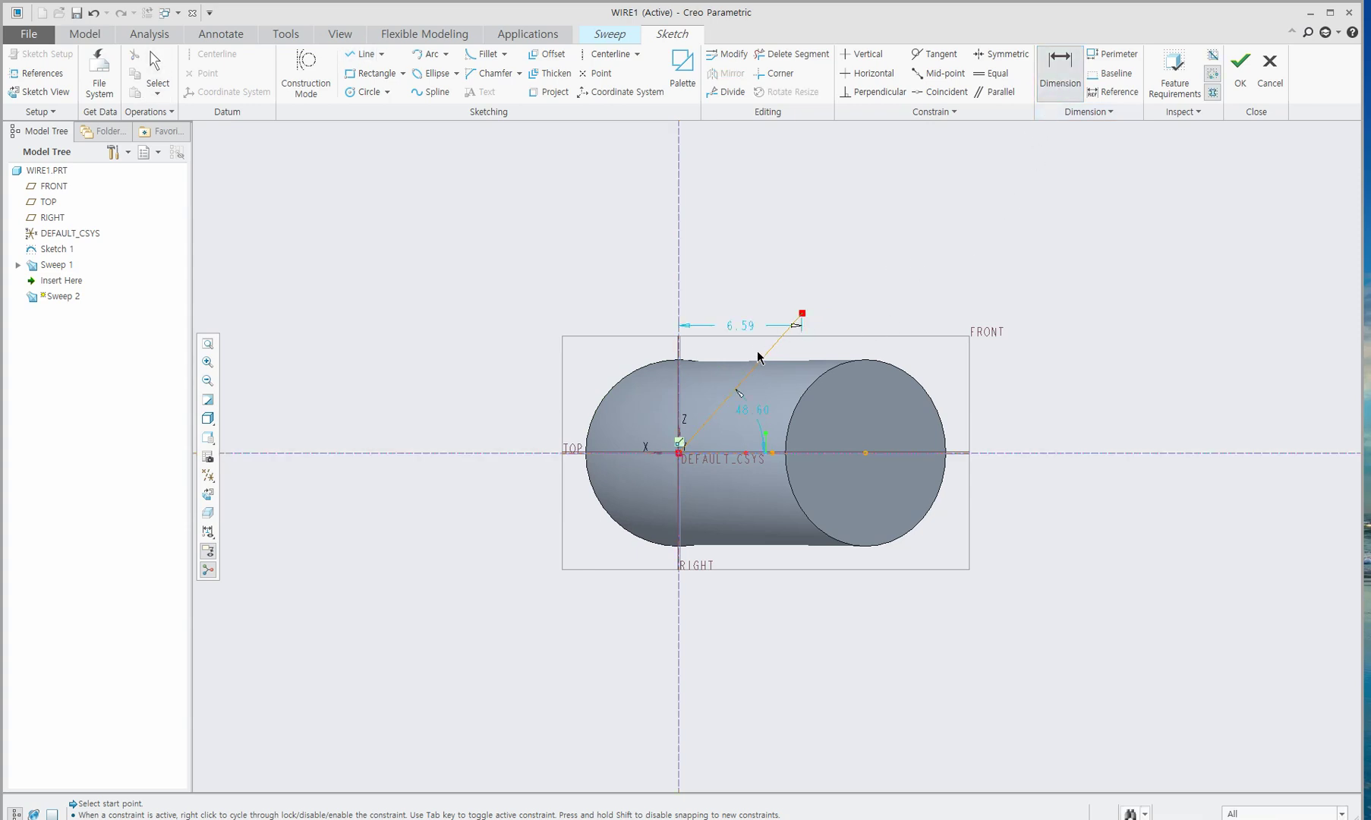
pyautogui.click(763, 362)
pyautogui.middleClick(630, 295)
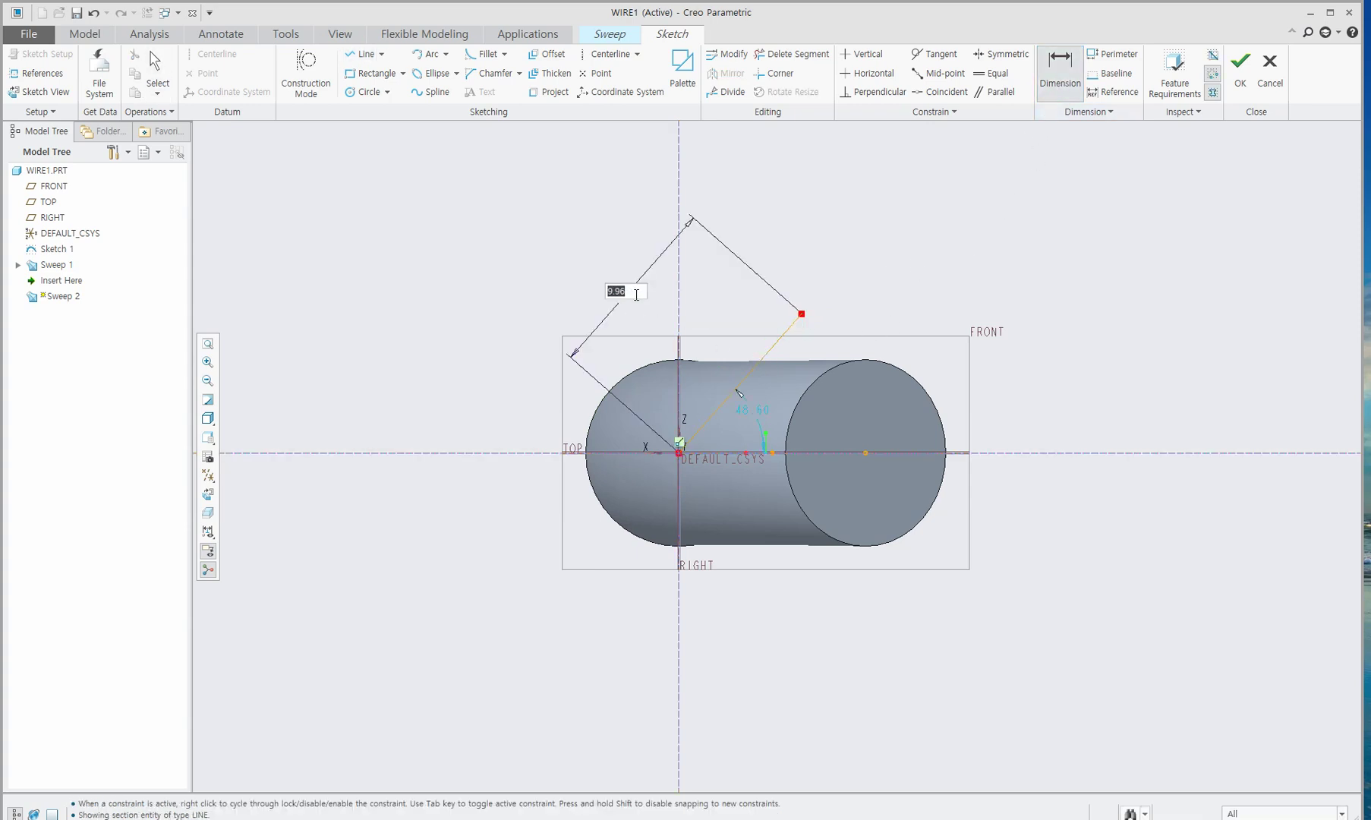
pyautogui.write('10')
pyautogui.press('Return')
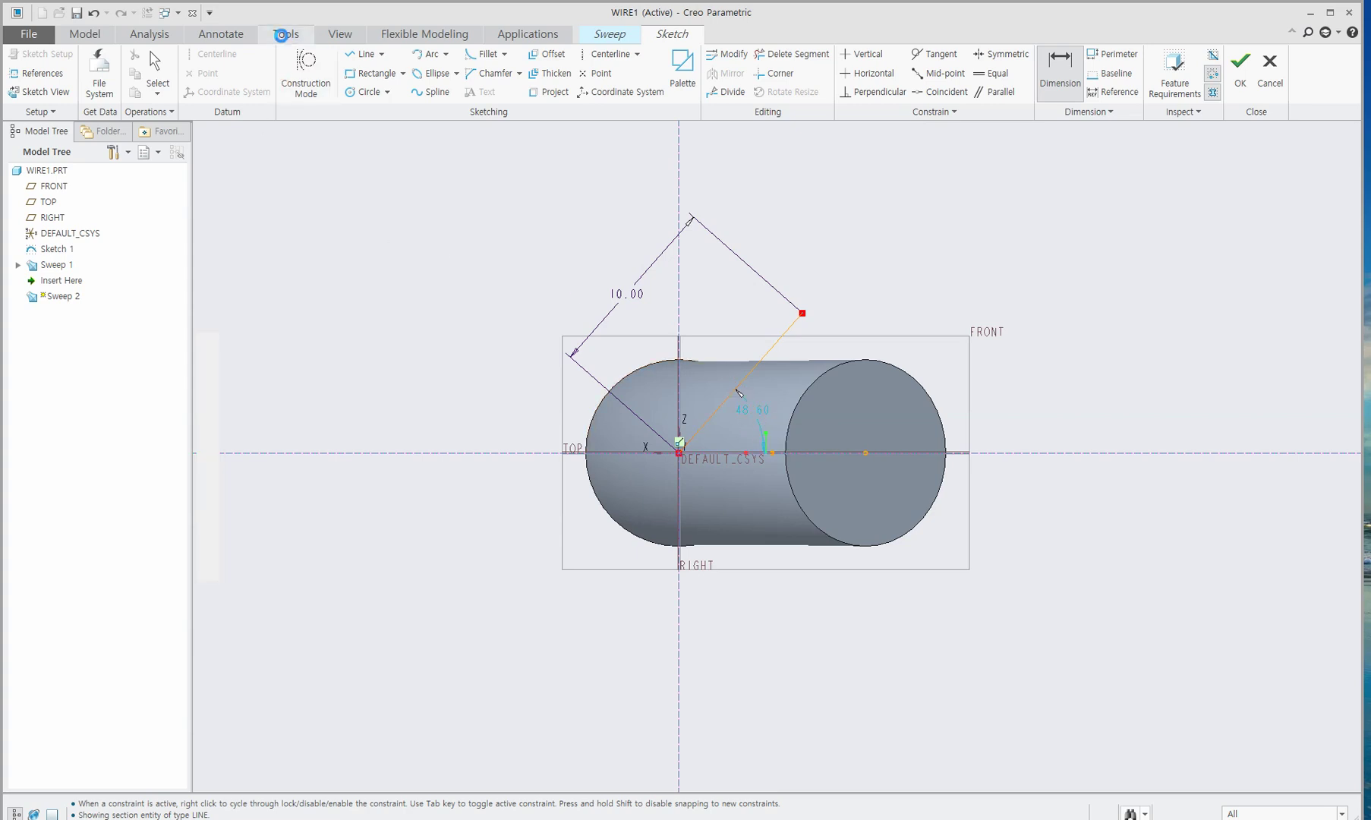
# Open the section's relations and delete the three default local parameters.
pyautogui.click(285, 33)
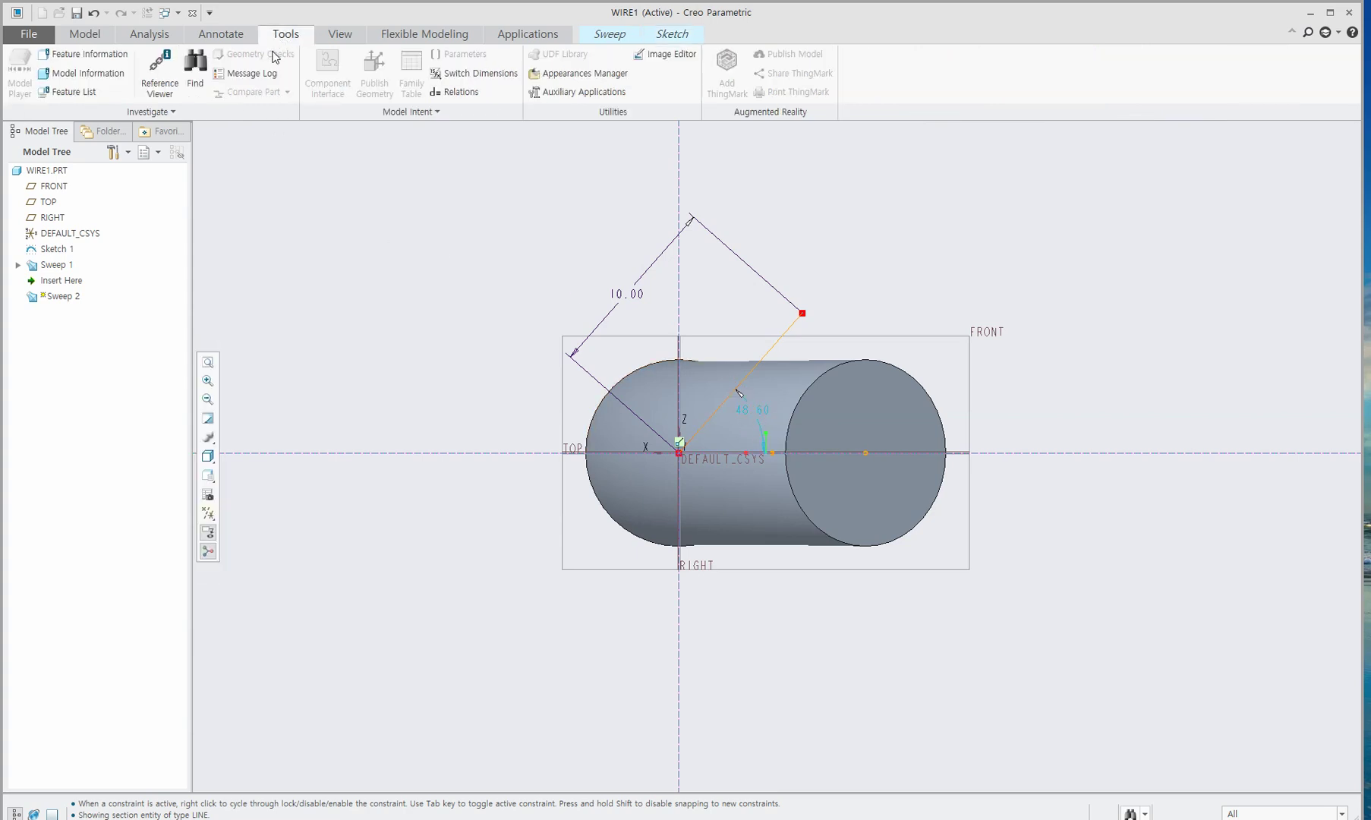
pyautogui.click(460, 92)
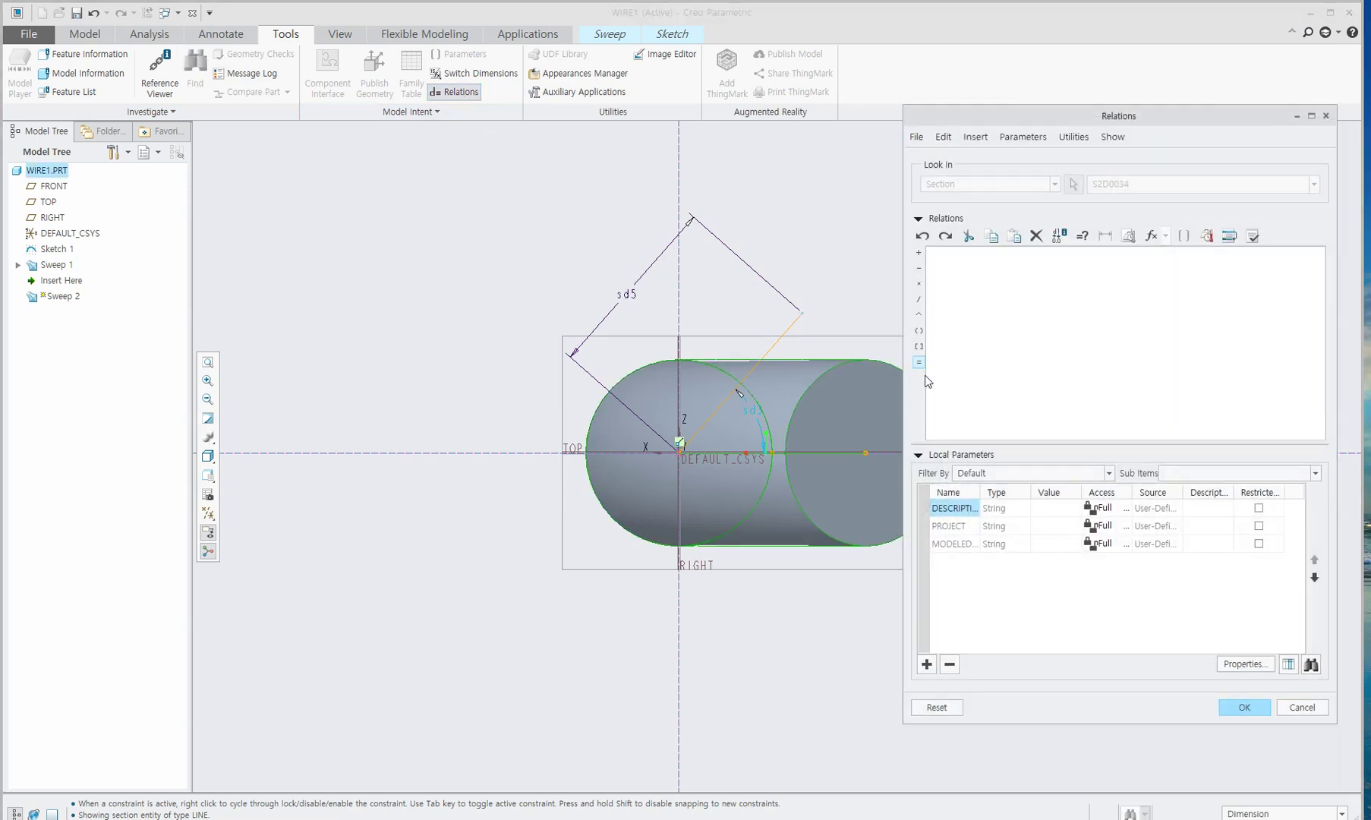
pyautogui.click(936, 459)
pyautogui.click(940, 461)
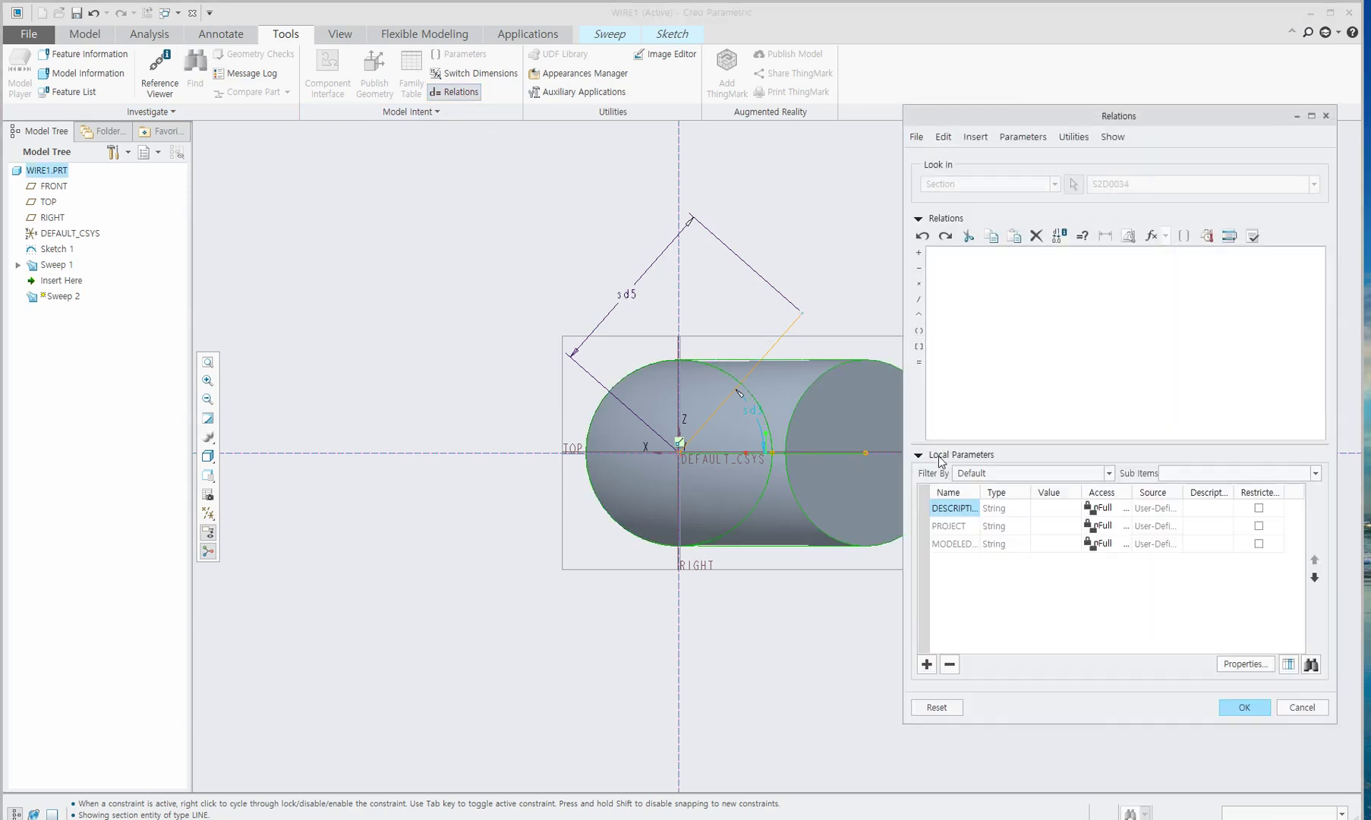
pyautogui.click(953, 665)
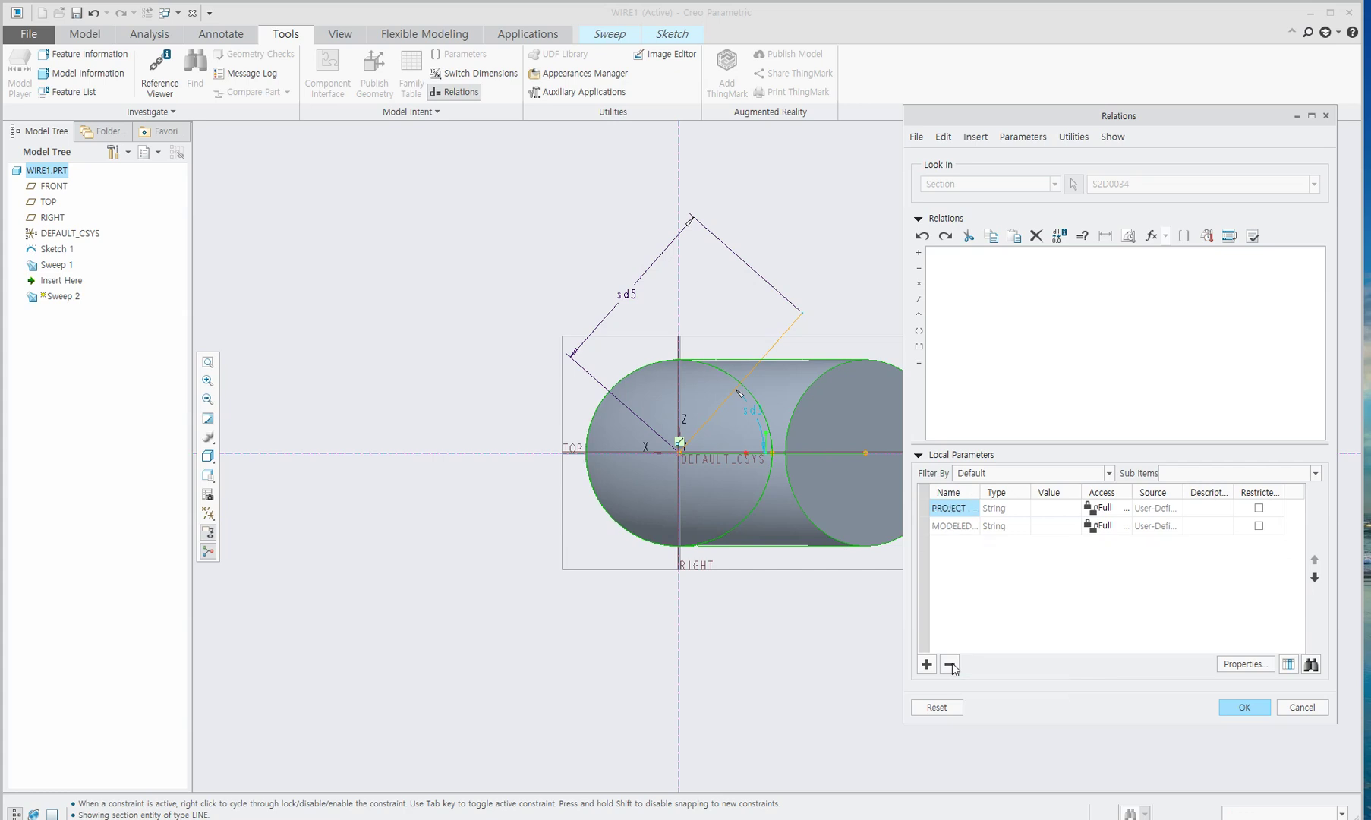
pyautogui.click(953, 665)
pyautogui.click(953, 665)
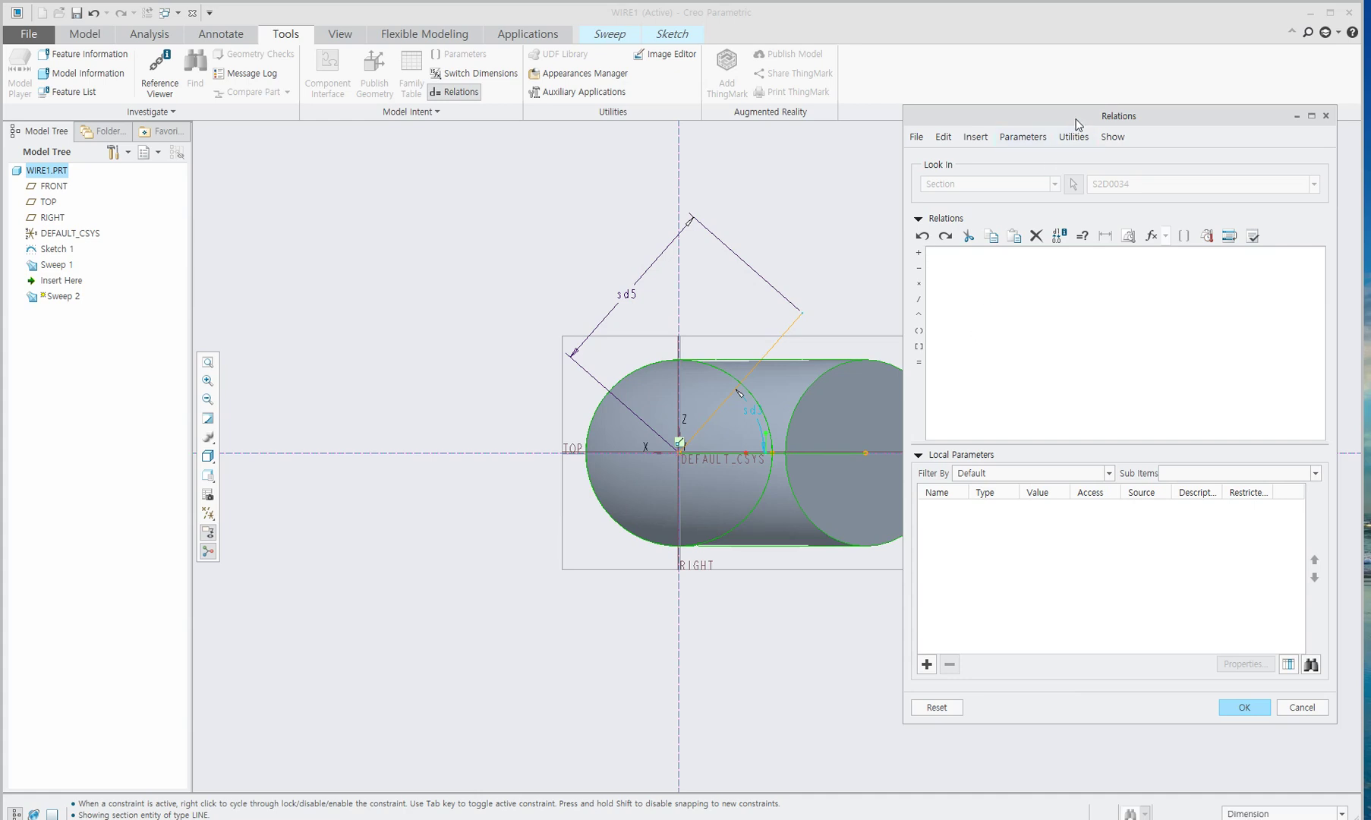
pyautogui.moveTo(1135, 120); pyautogui.dragTo(1160, 123)
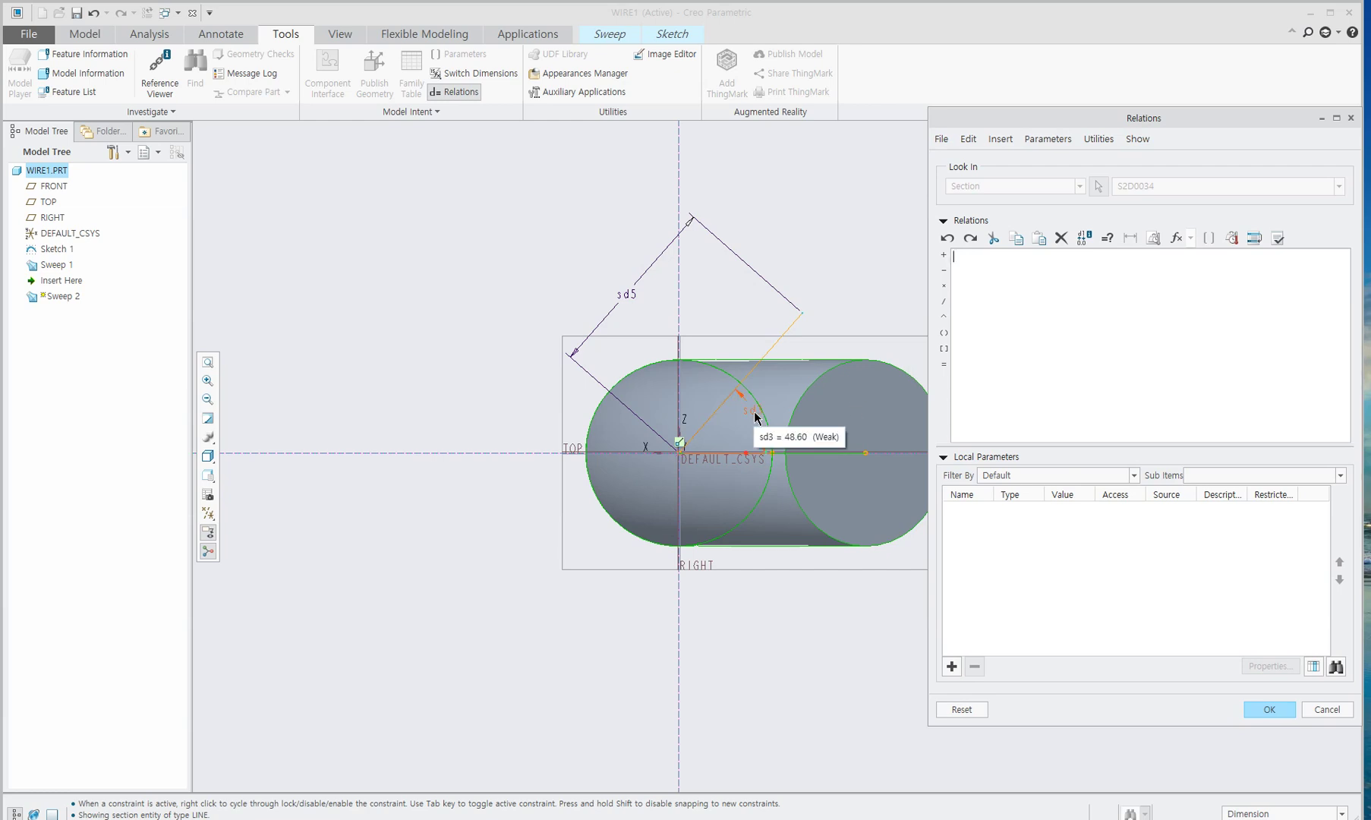
# Enter the relation sd3=360*trajpar* for the section line's angle, inserting trajpar from the function list.
pyautogui.click(756, 417)
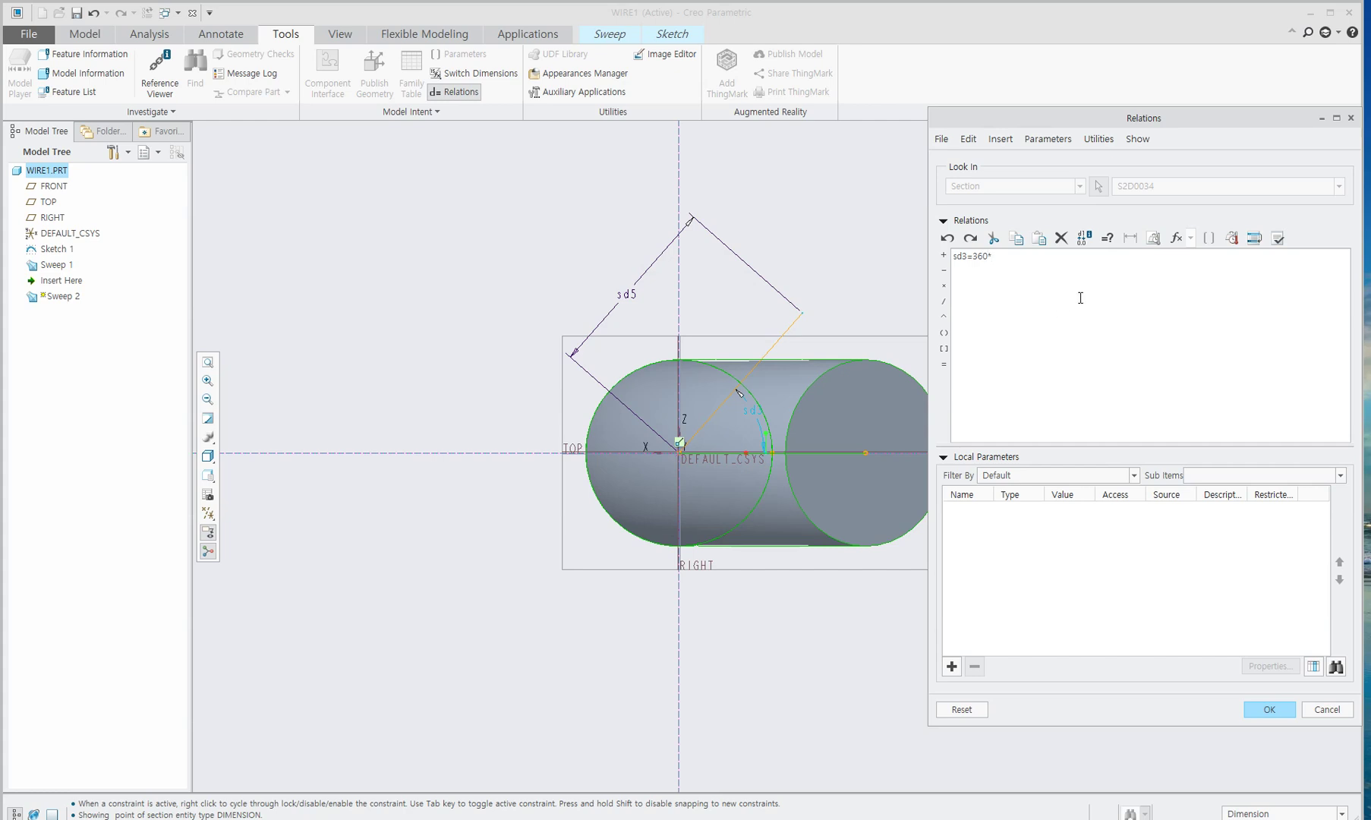
pyautogui.click(1177, 239)
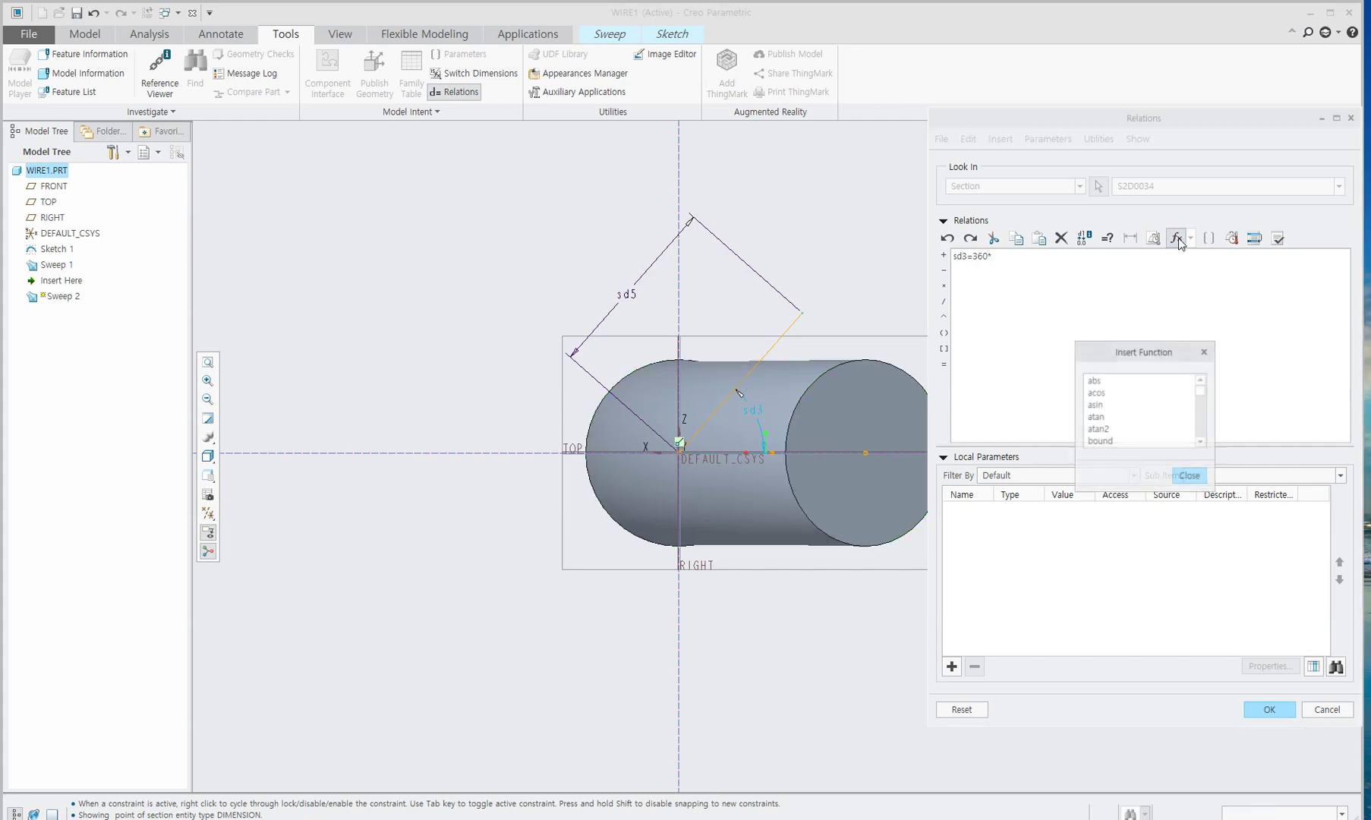
pyautogui.scroll(-10, 1112, 410)
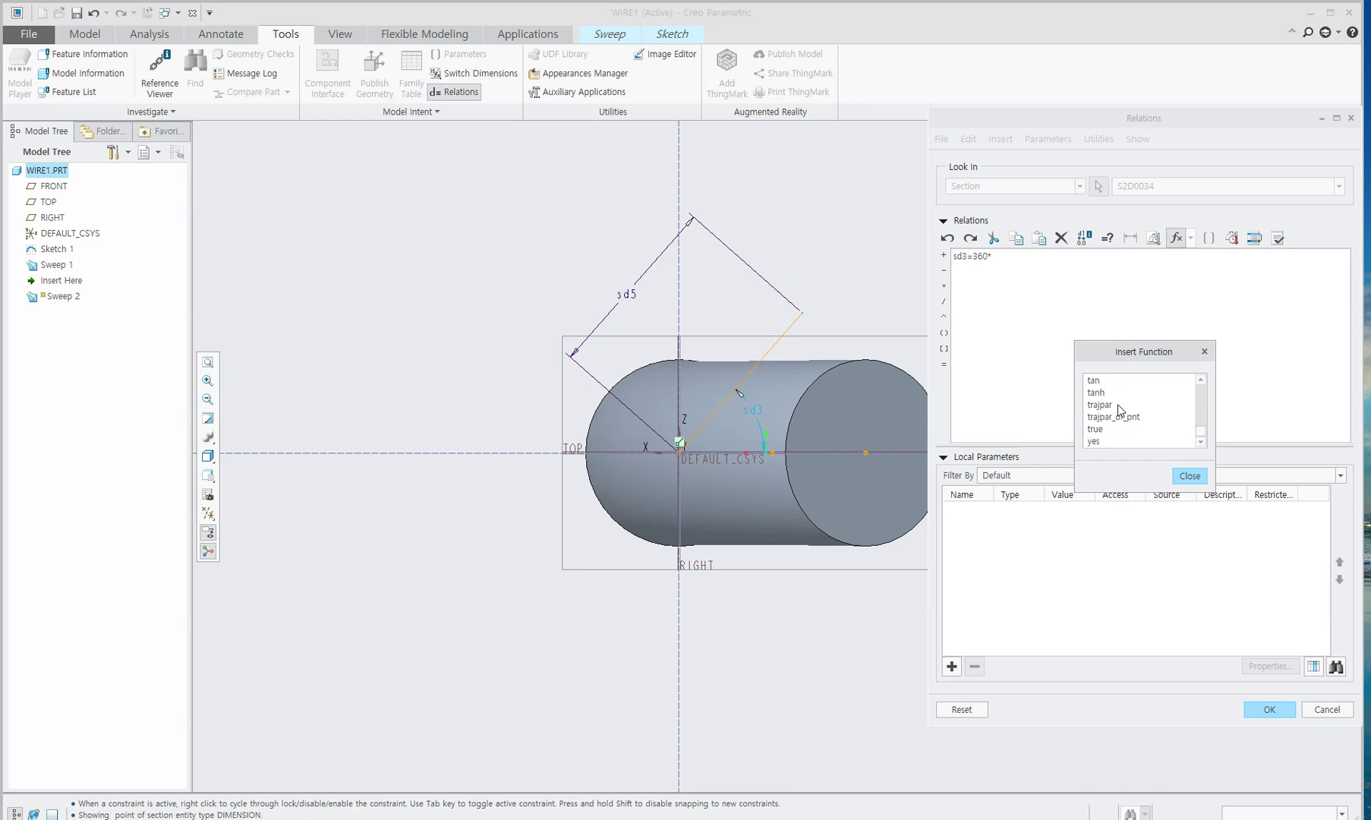
pyautogui.click(1105, 407)
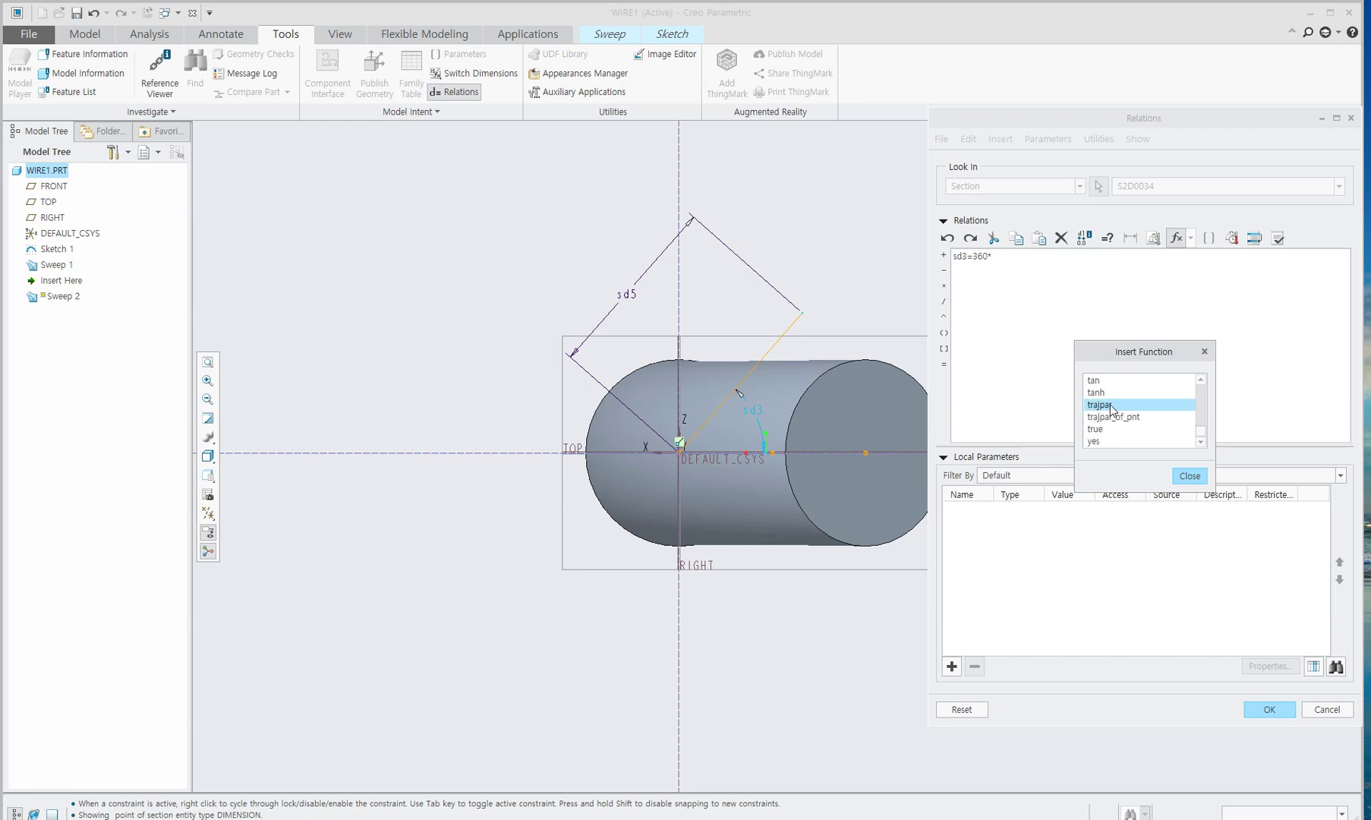
pyautogui.click(1189, 476)
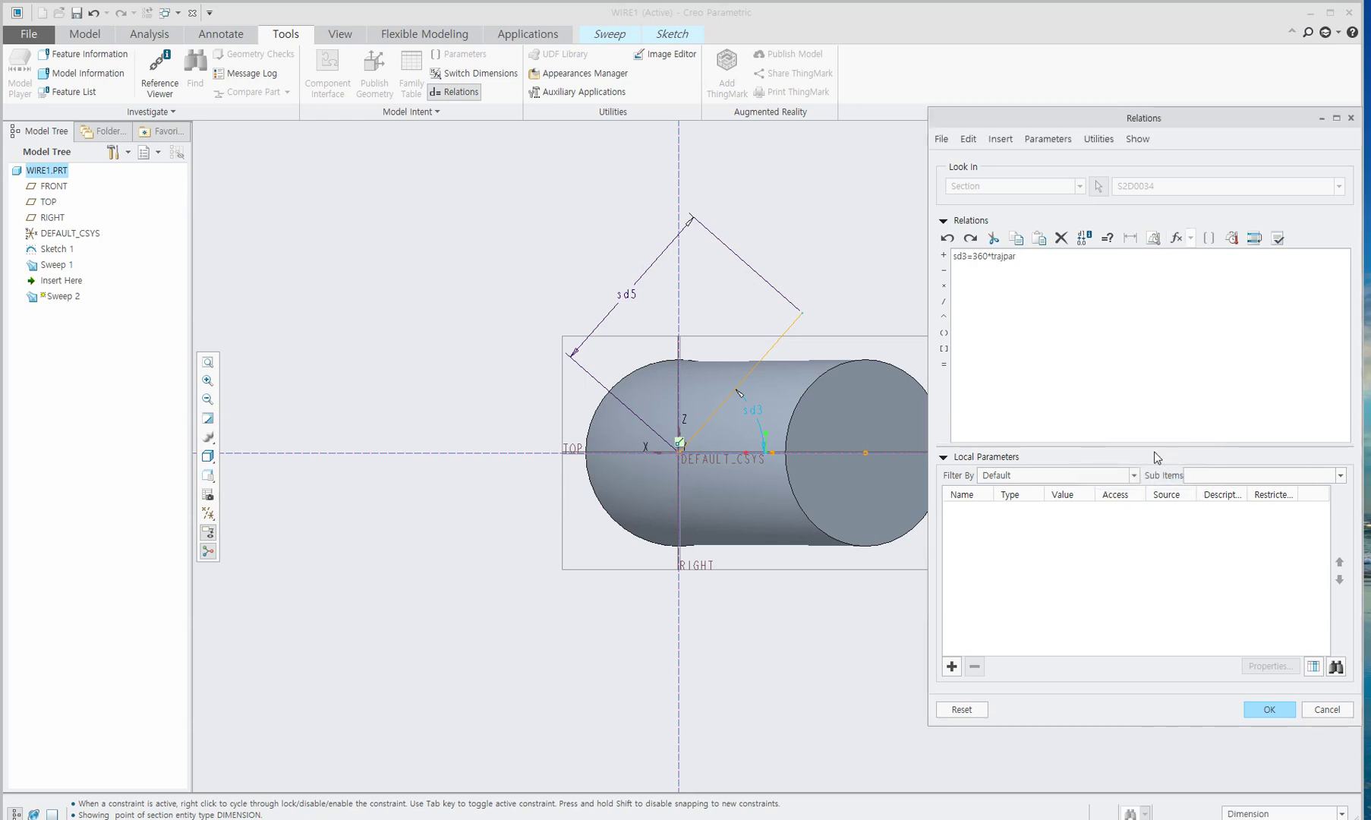
pyautogui.write('*')
# Add a local real-number parameter named num with the value 1.
pyautogui.click(951, 666)
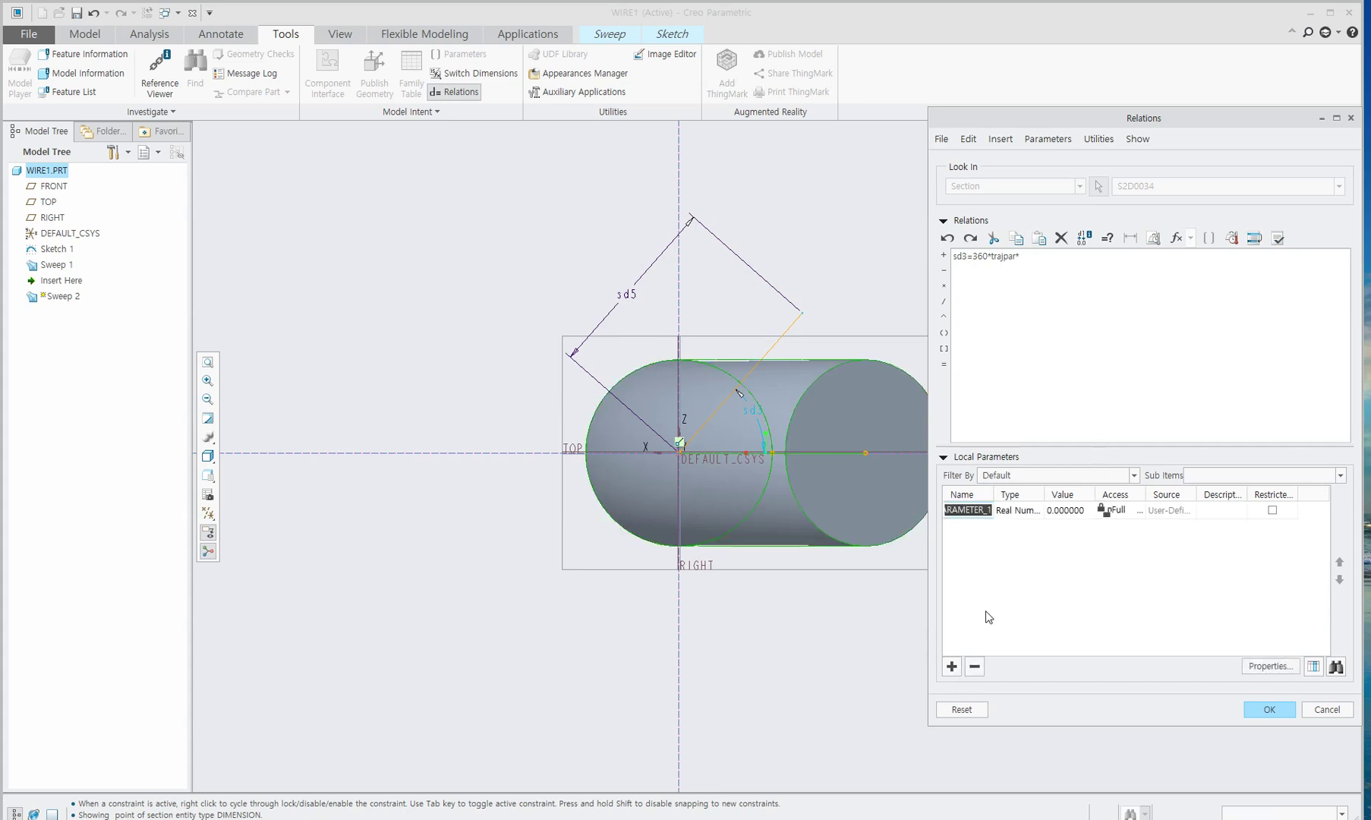
pyautogui.write('num')
pyautogui.click(1069, 511)
pyautogui.write('1')
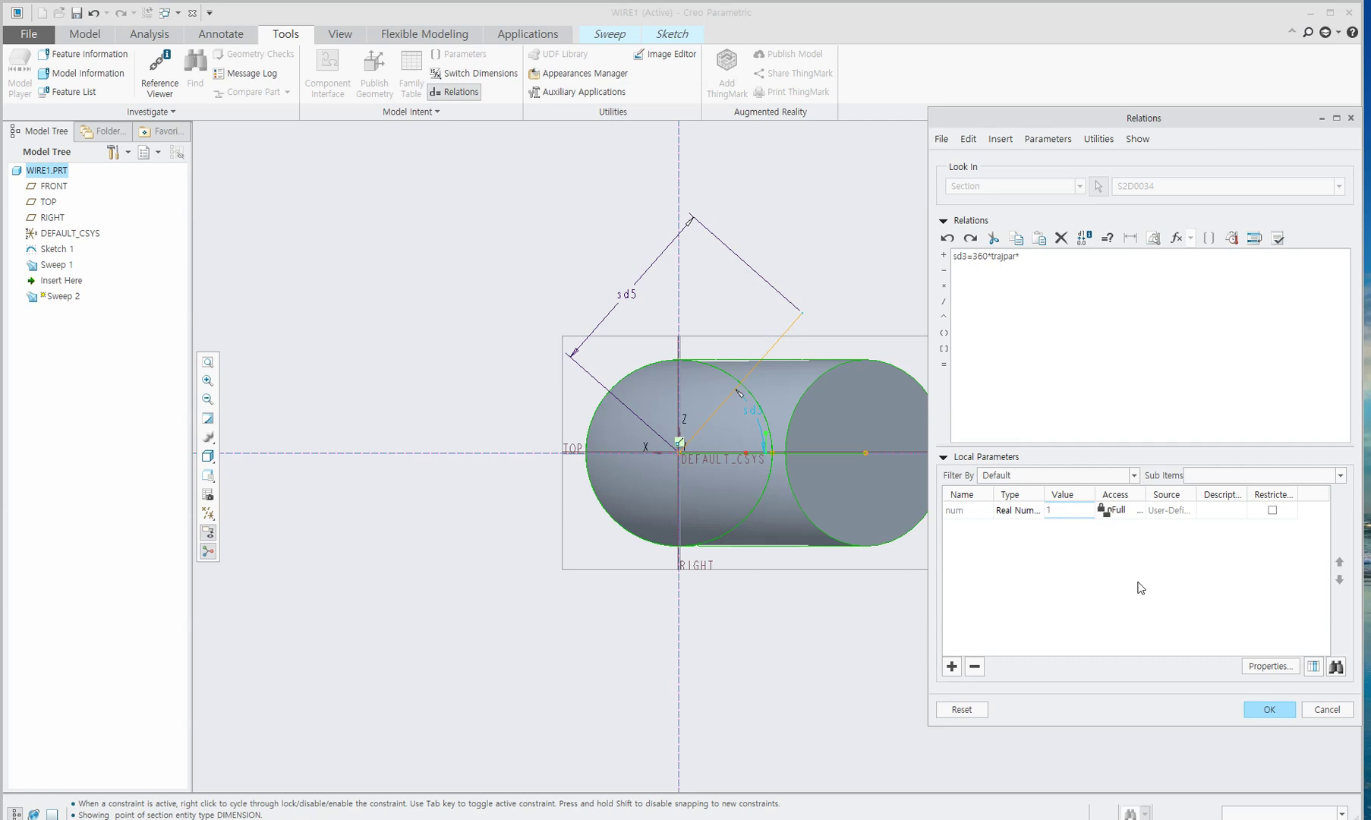
pyautogui.click(1138, 589)
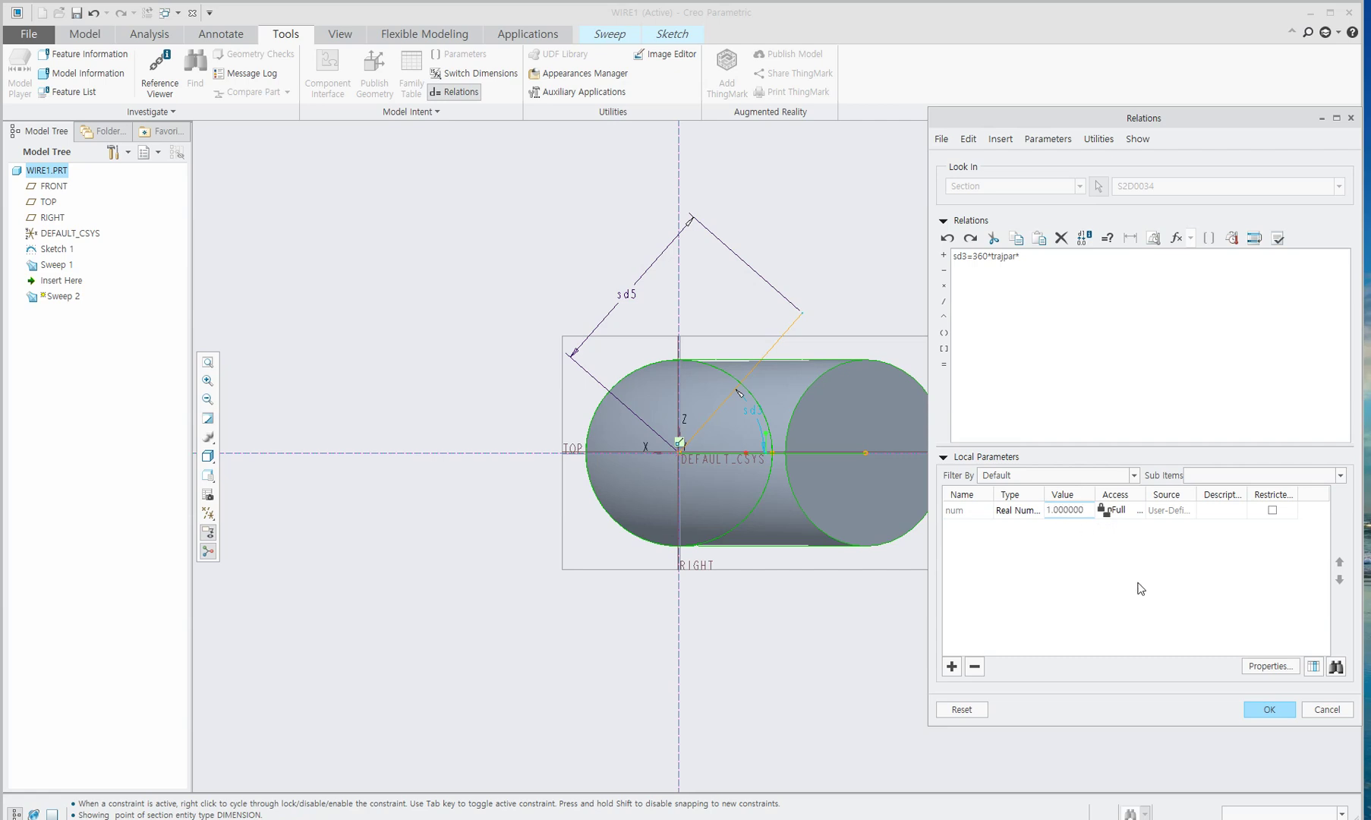
# Insert the num parameter into the relation so it reads sd3=360*trajpar*num, and apply the relations.
pyautogui.rightClick(976, 516)
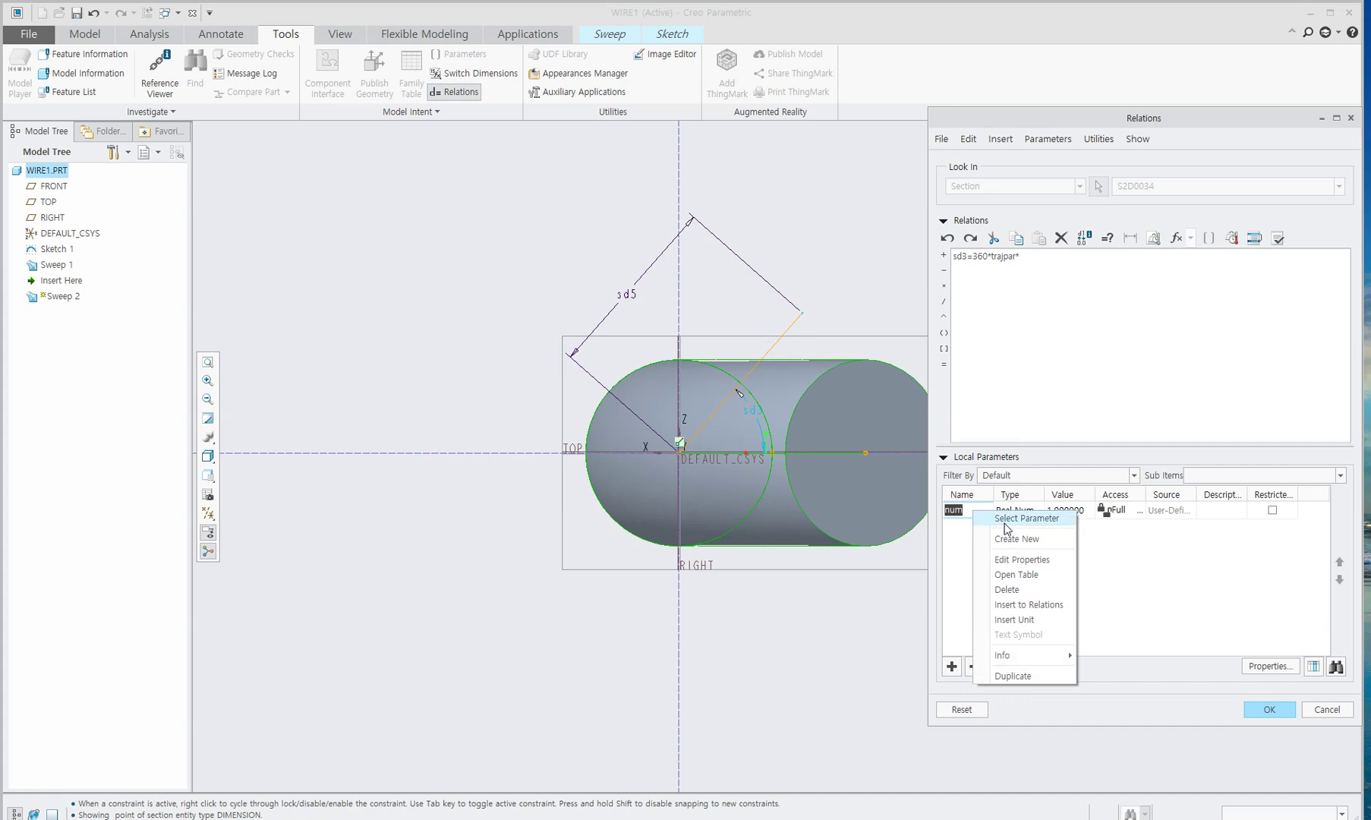
pyautogui.click(1055, 612)
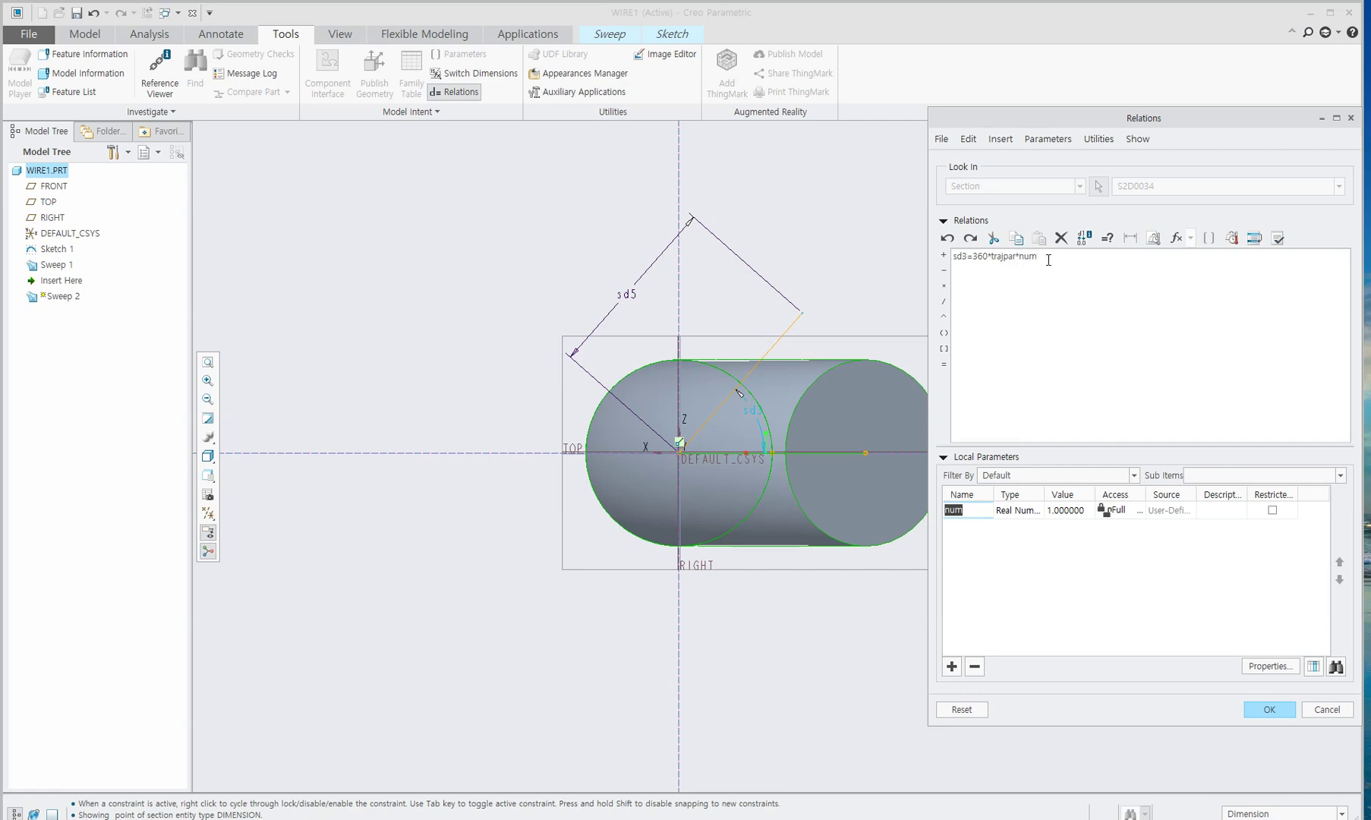
pyautogui.moveTo(1049, 260); pyautogui.dragTo(949, 257)
pyautogui.click(1062, 265)
pyautogui.click(1270, 709)
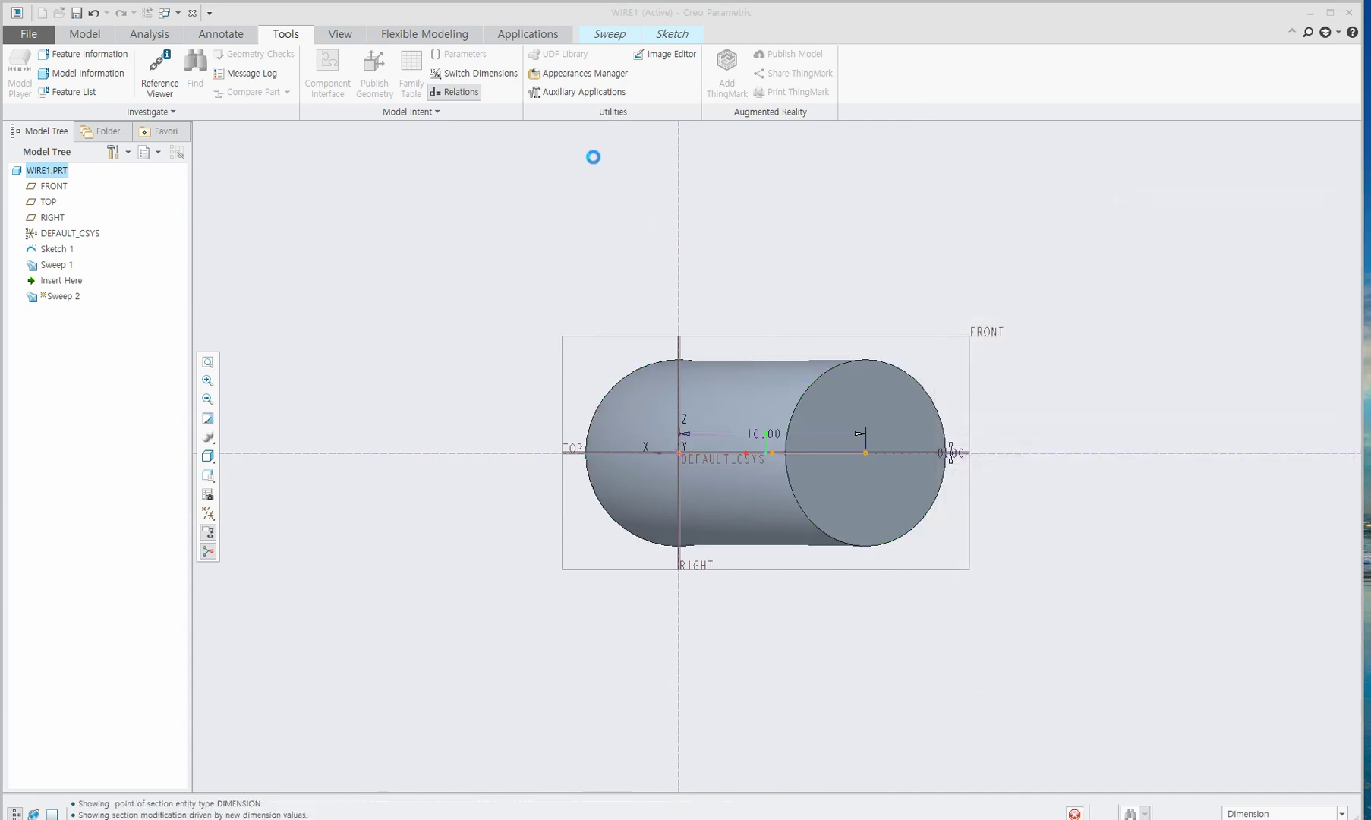
# Finish the section sketch and switch the second sweep to a surface.
pyautogui.click(680, 37)
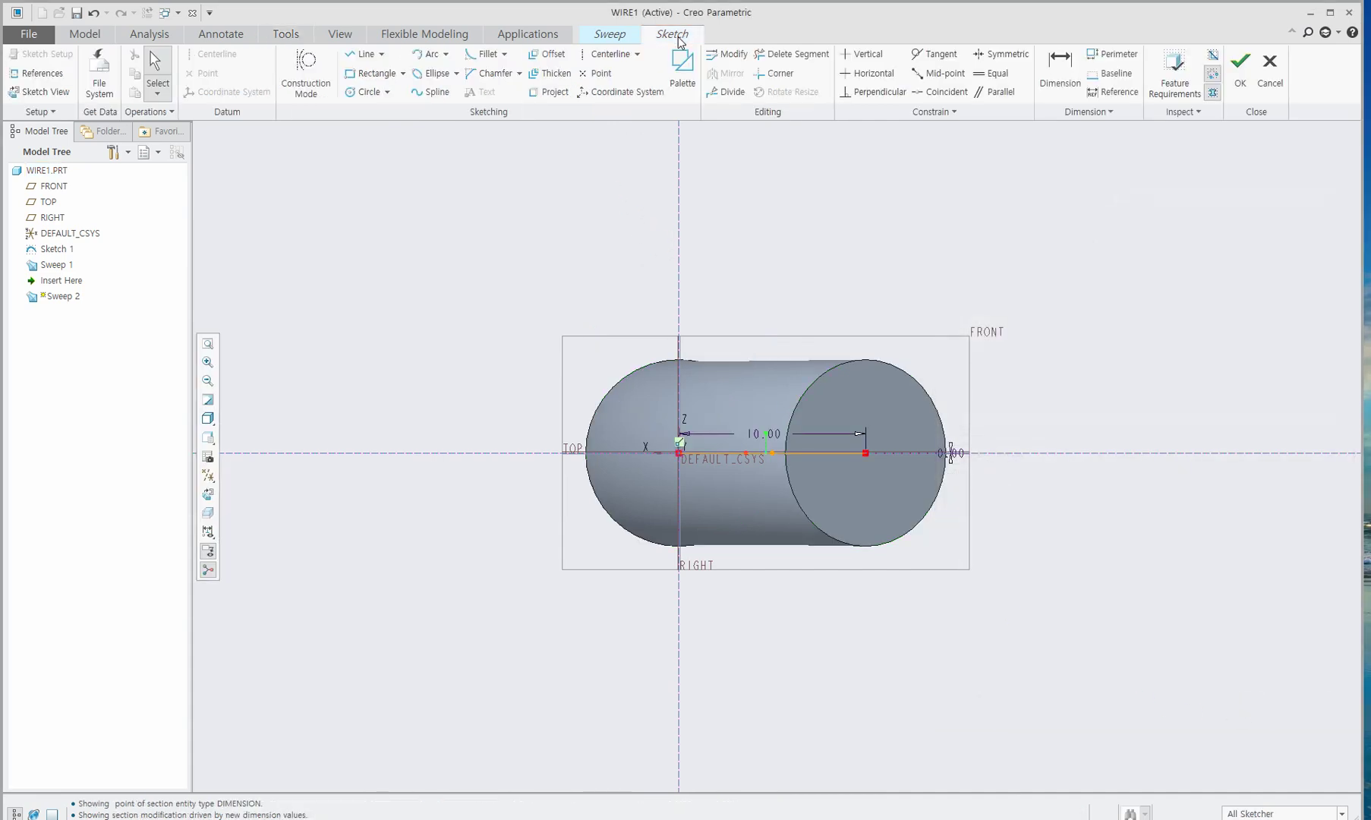
pyautogui.click(1230, 79)
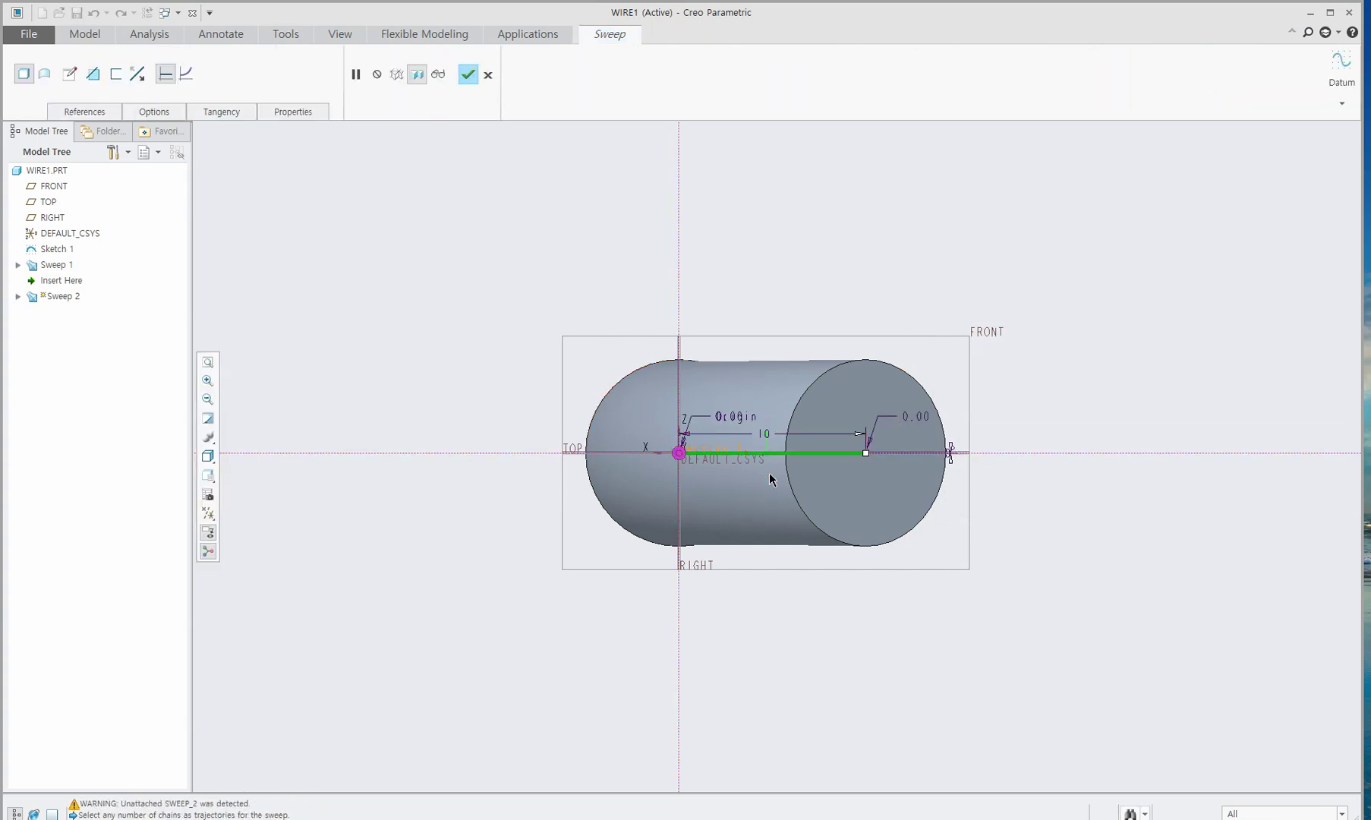
pyautogui.click(45, 74)
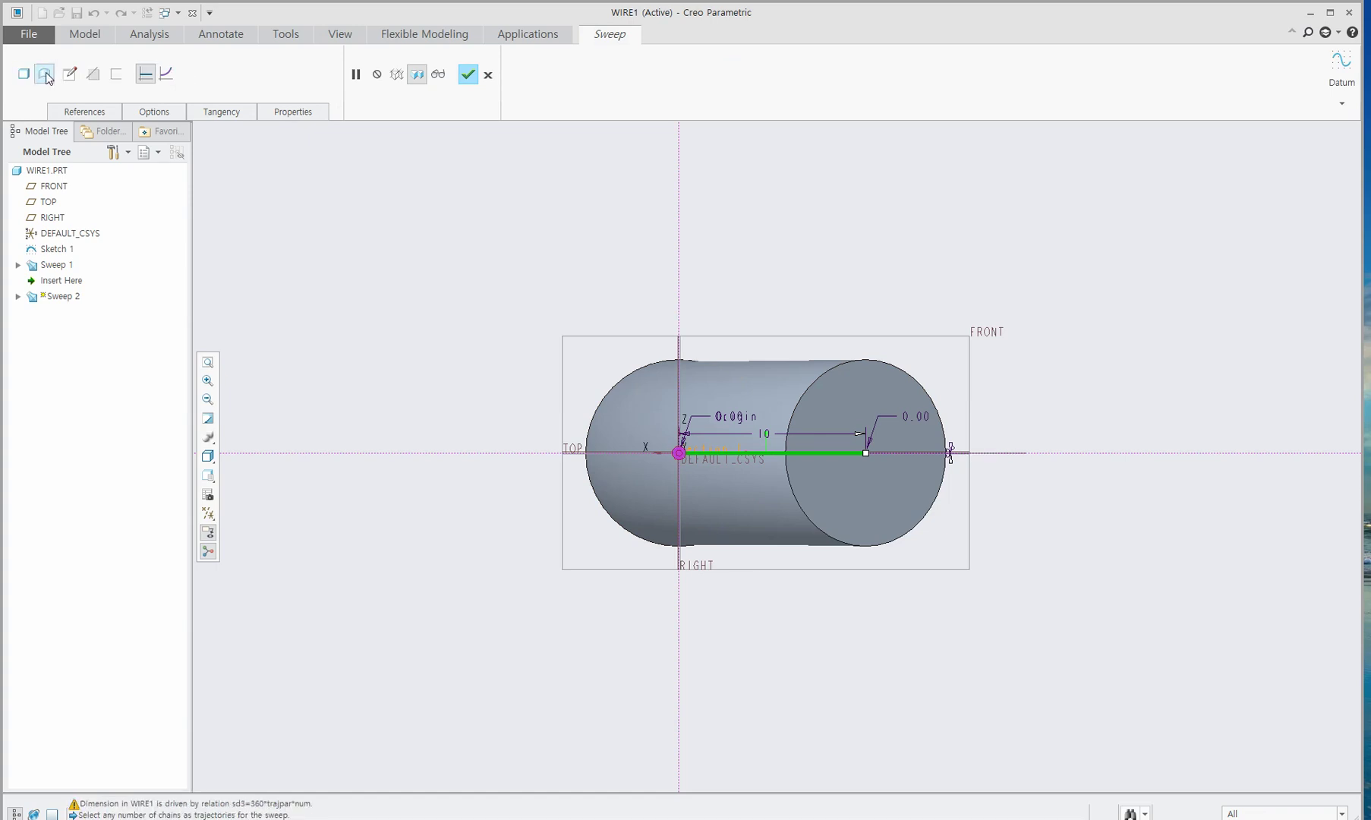
# Try to complete the second sweep as a solid.
pyautogui.click(25, 76)
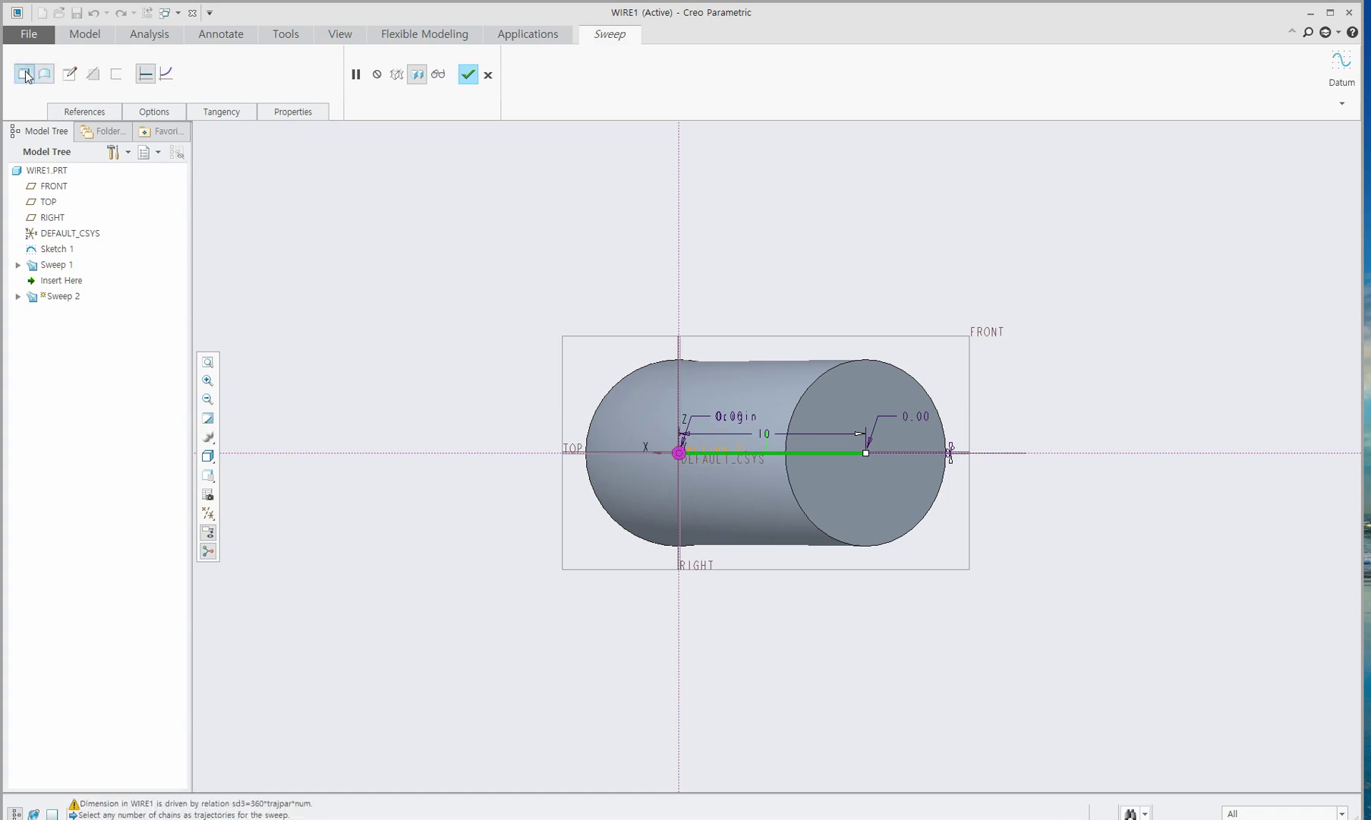
pyautogui.click(470, 79)
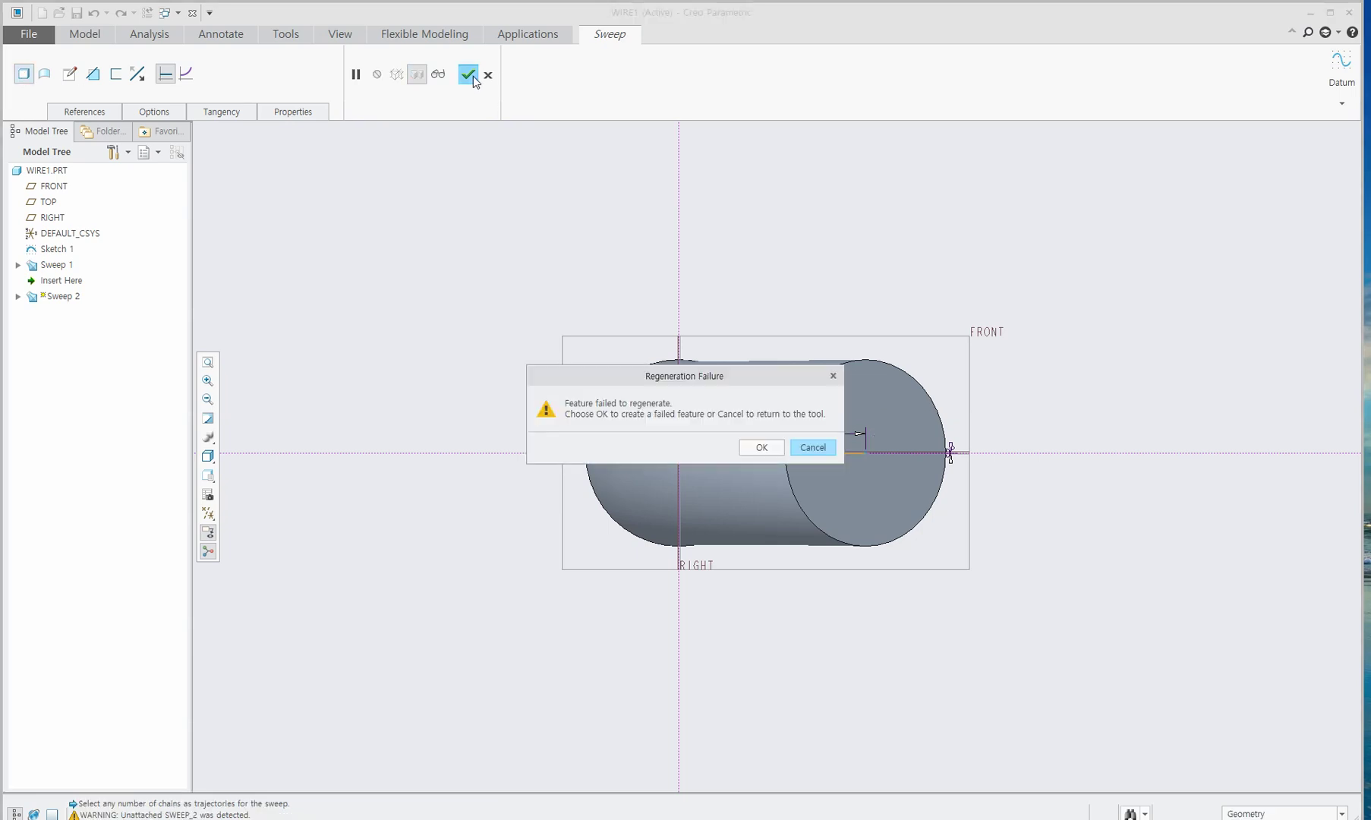
pyautogui.click(808, 448)
pyautogui.click(1271, 404)
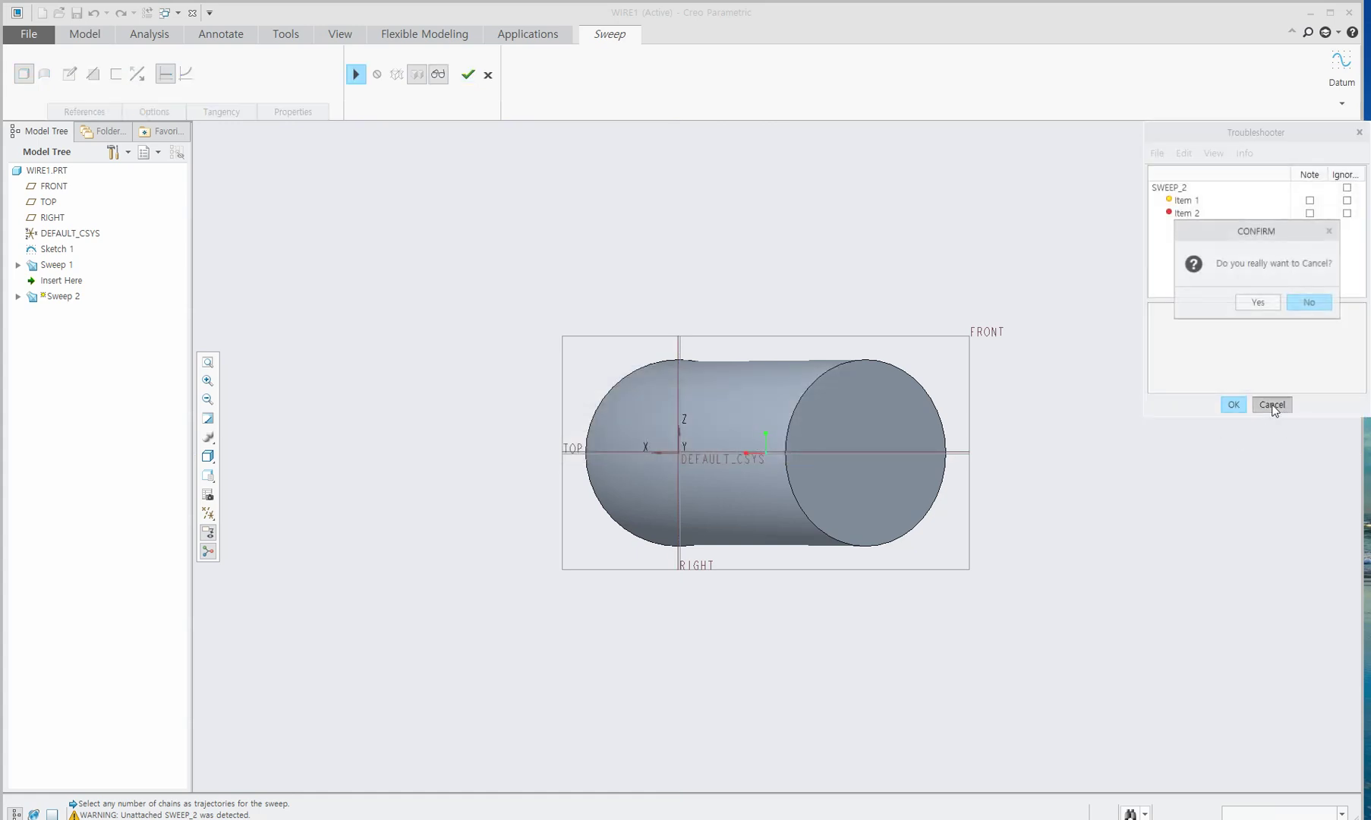
pyautogui.click(1256, 299)
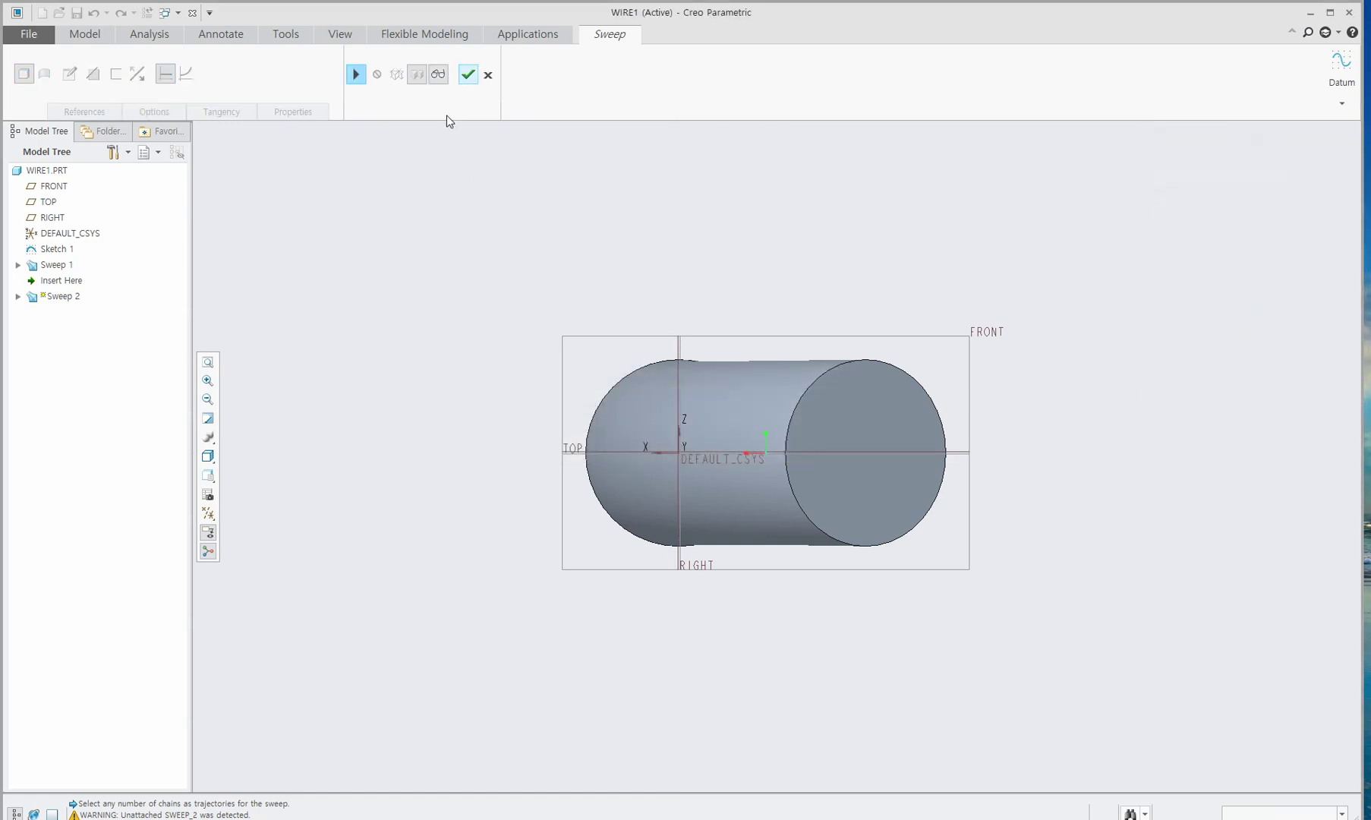
pyautogui.click(356, 75)
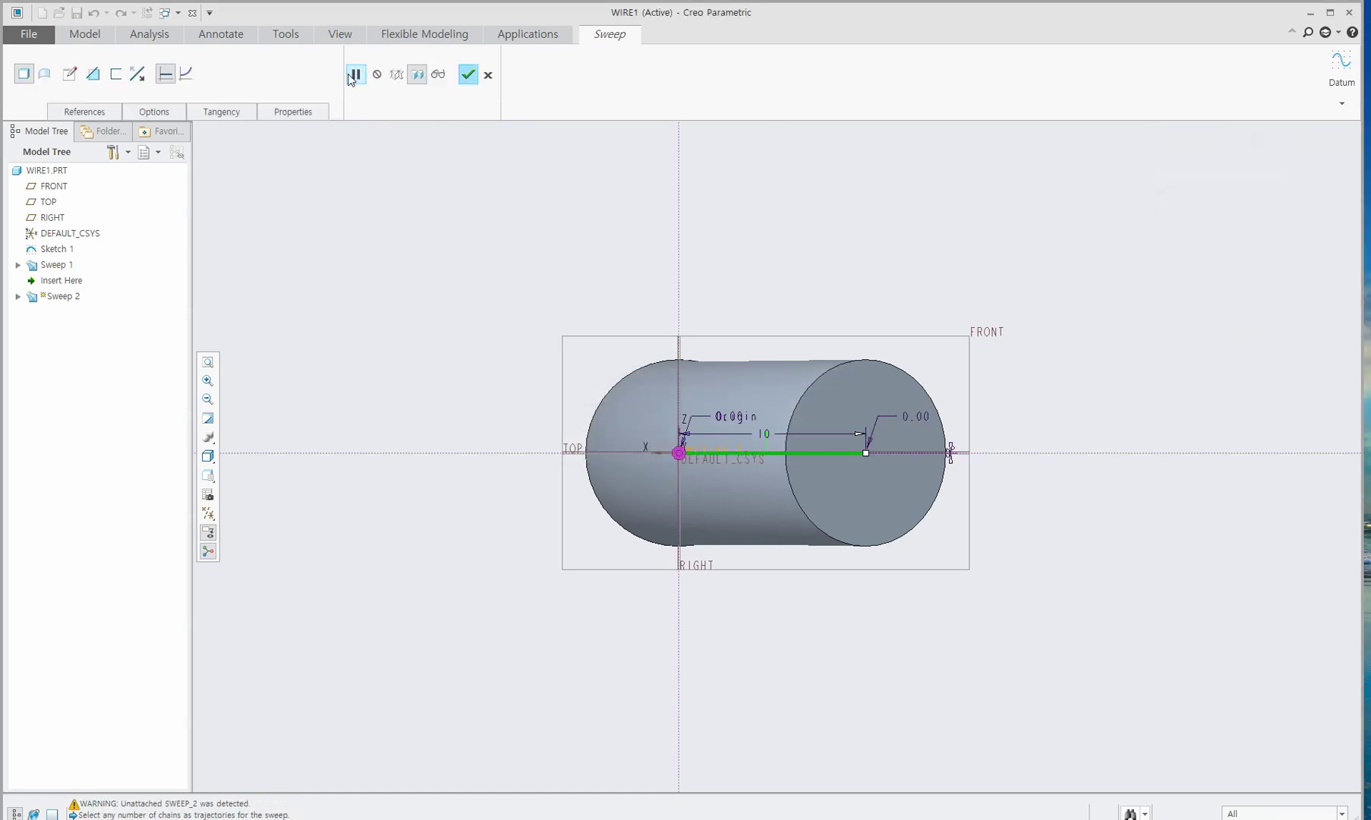
# Complete the second sweep as a surface with a variable section so that it twists along the trajectory.
pyautogui.click(44, 76)
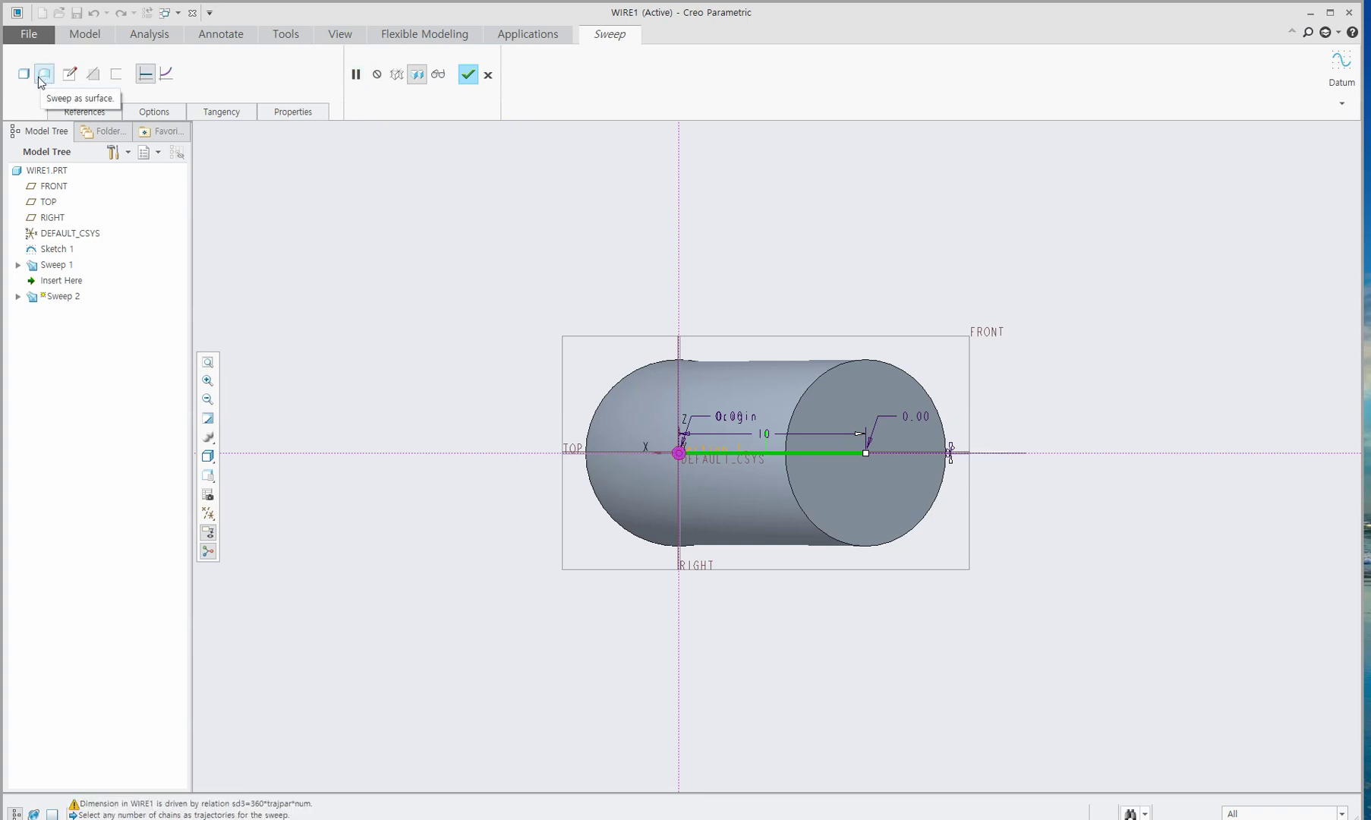
pyautogui.click(167, 74)
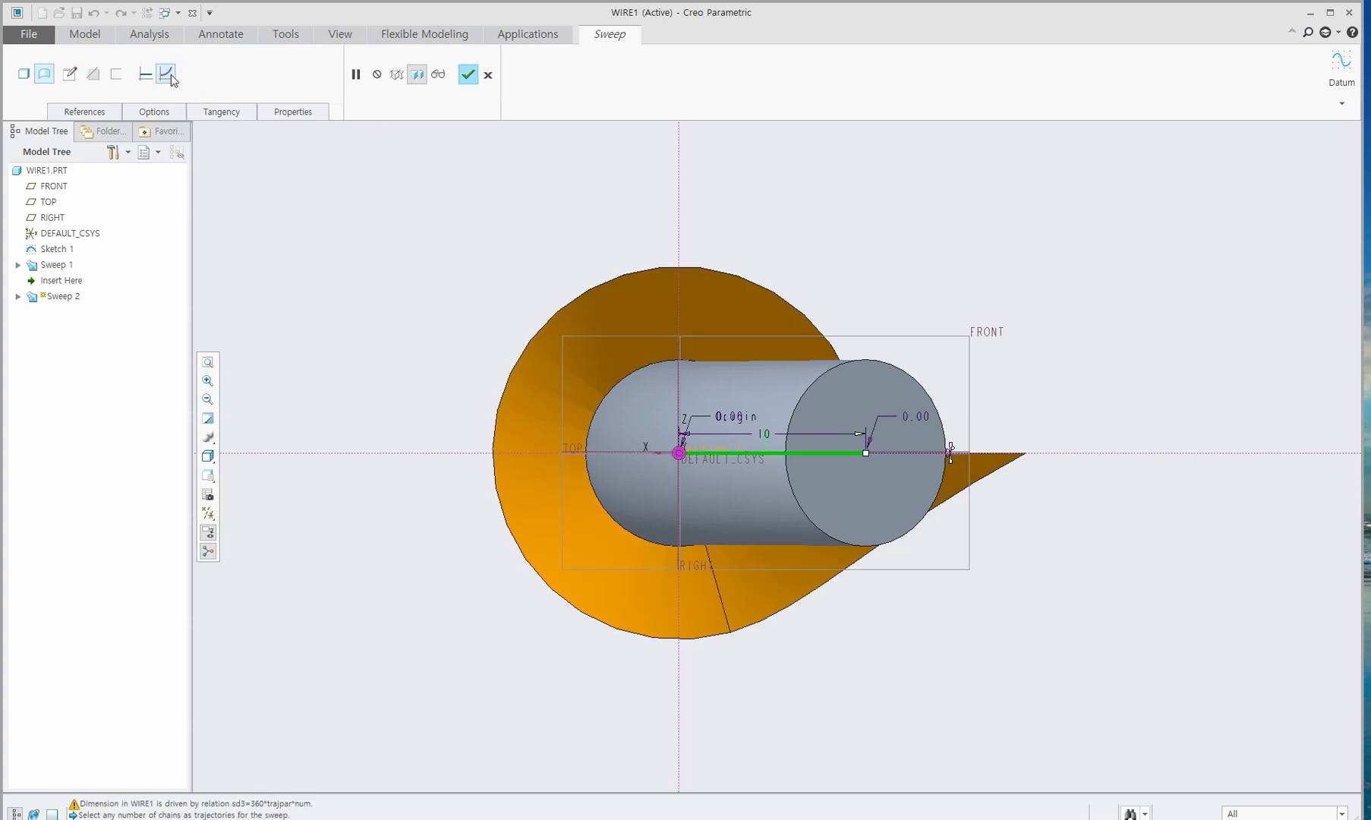
pyautogui.click(469, 75)
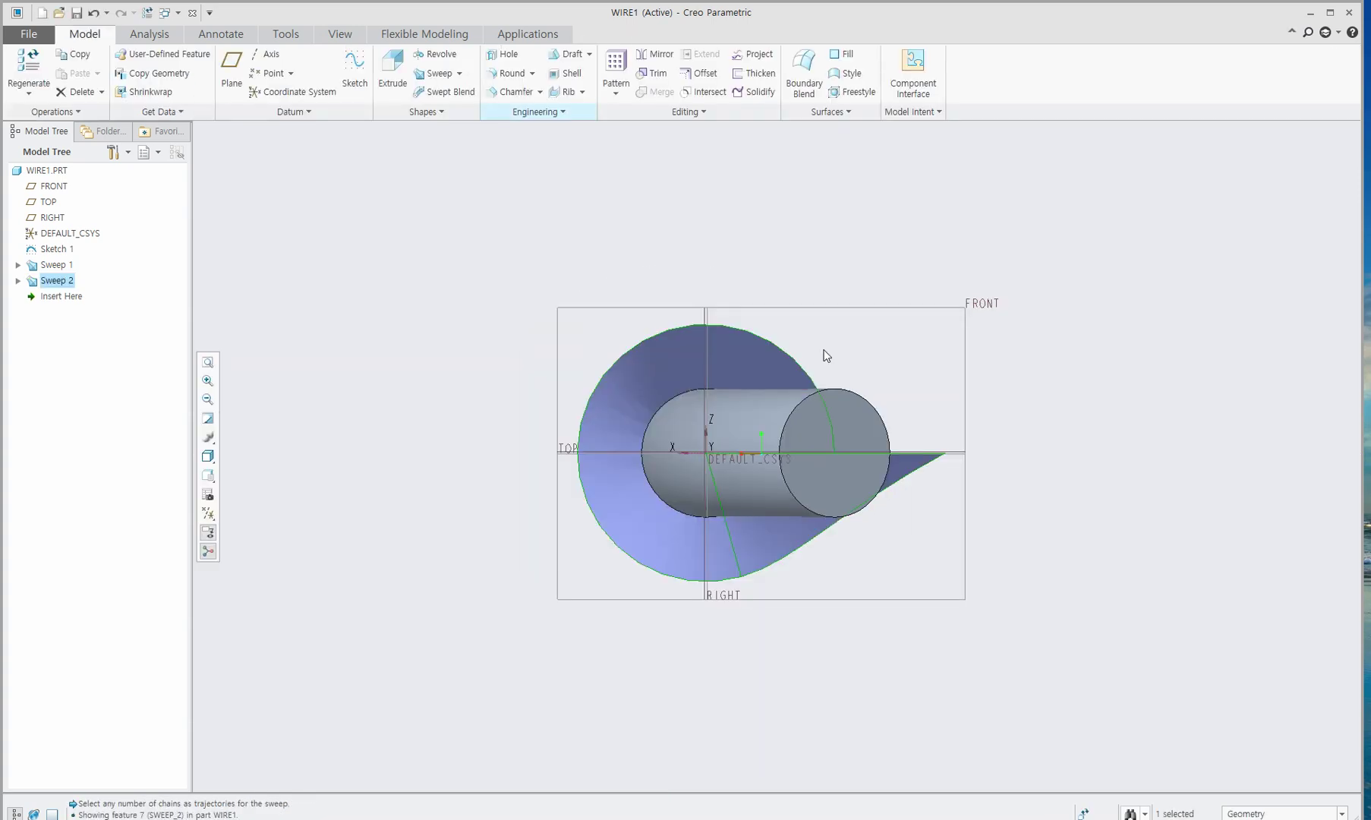
pyautogui.moveTo(907, 520)
pyautogui.mouseDown(button='middle')
pyautogui.moveTo(887, 499)
pyautogui.moveTo(934, 458)
pyautogui.moveTo(953, 465)
pyautogui.moveTo(1016, 386)
pyautogui.mouseUp(button='middle')
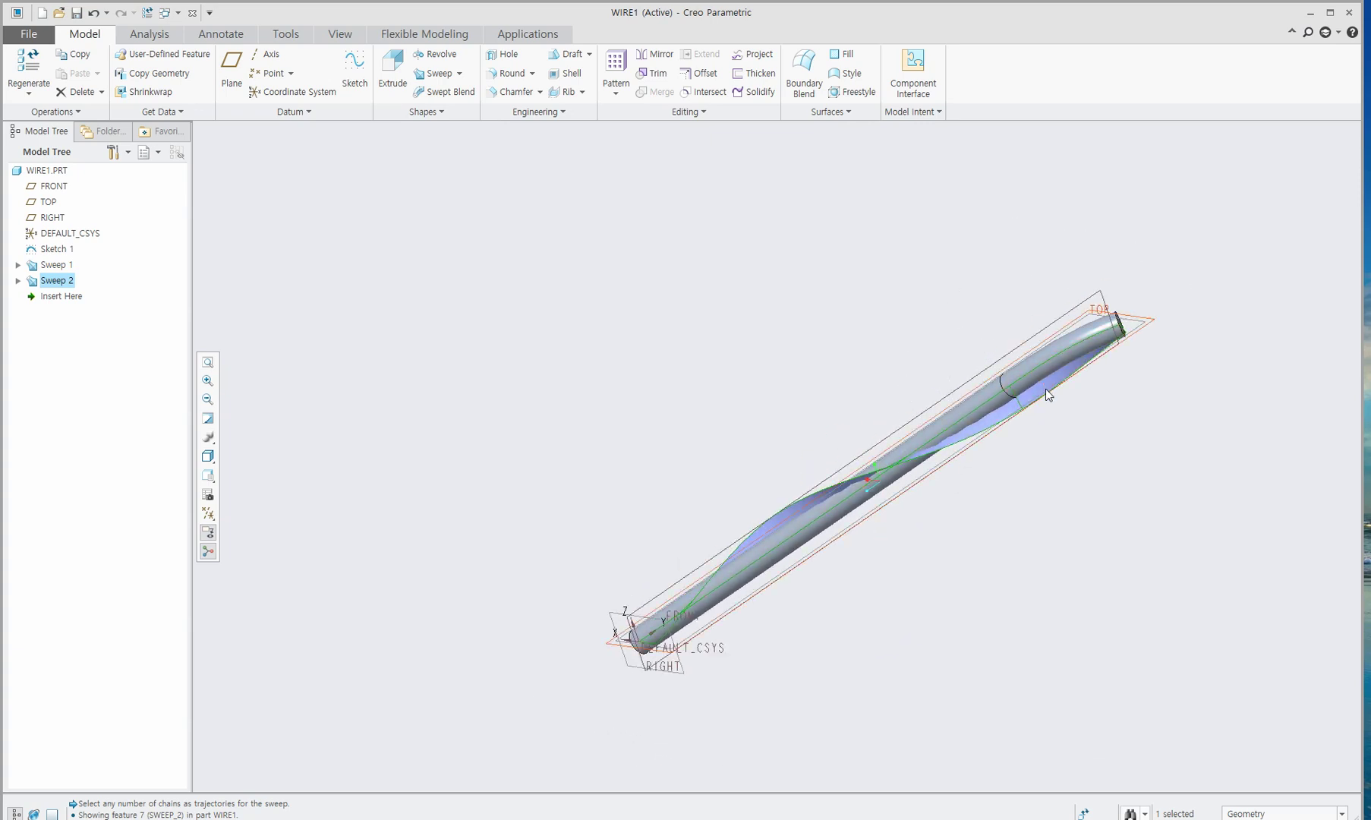
pyautogui.moveTo(1076, 507)
pyautogui.mouseDown(button='middle')
pyautogui.moveTo(1059, 526)
pyautogui.moveTo(1003, 499)
pyautogui.moveTo(946, 588)
pyautogui.moveTo(924, 678)
pyautogui.mouseUp(button='middle')
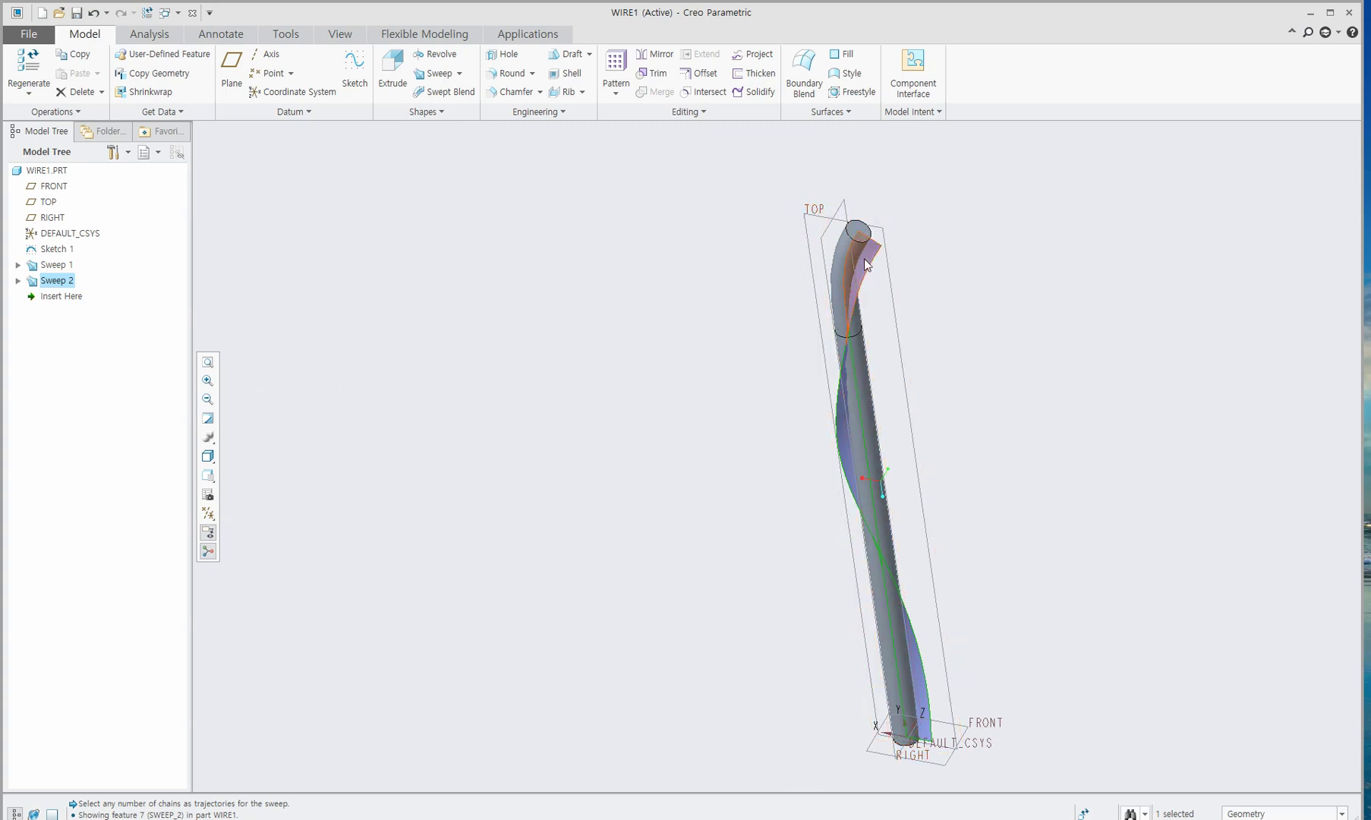
pyautogui.click(916, 642)
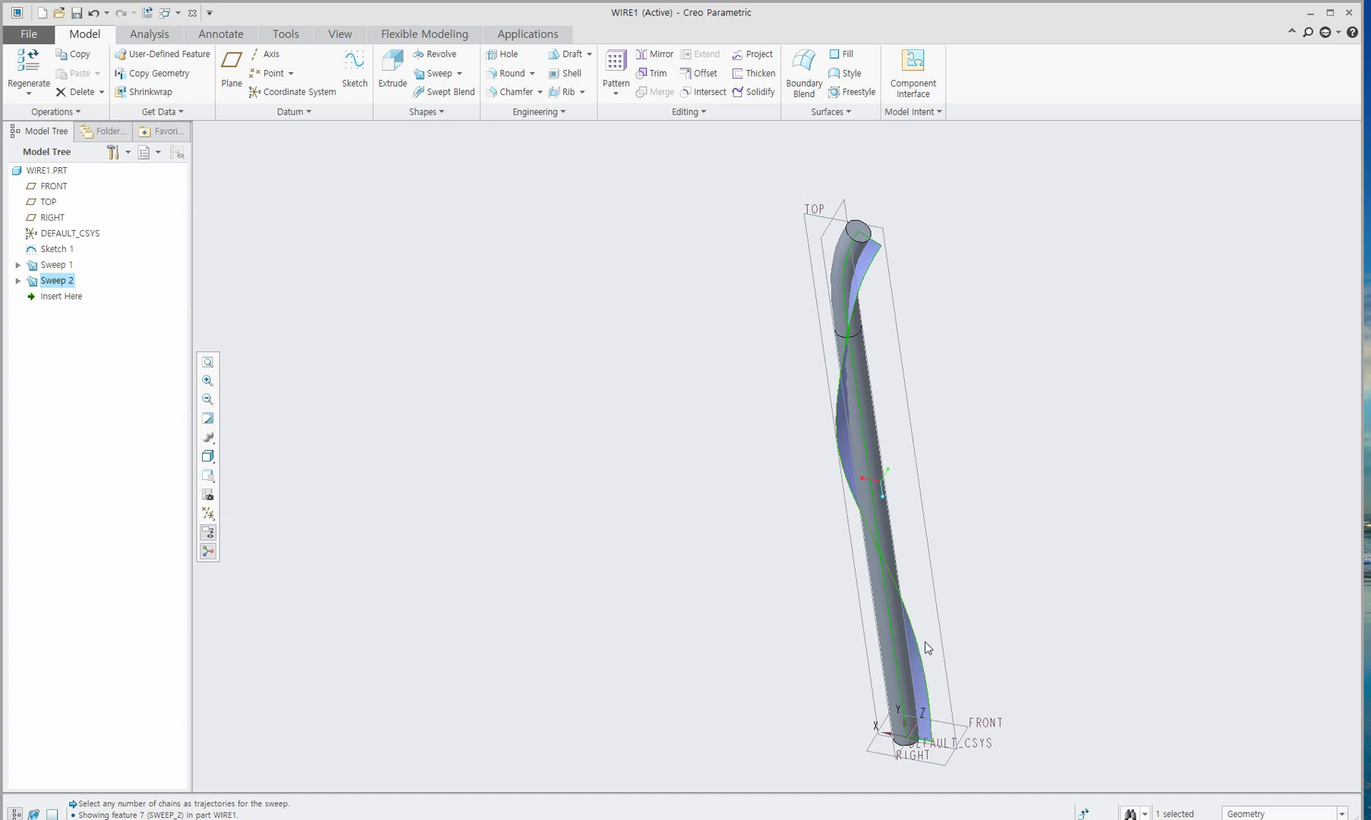
pyautogui.keyDown('ctrl'); pyautogui.click(906, 680); pyautogui.keyUp('ctrl')
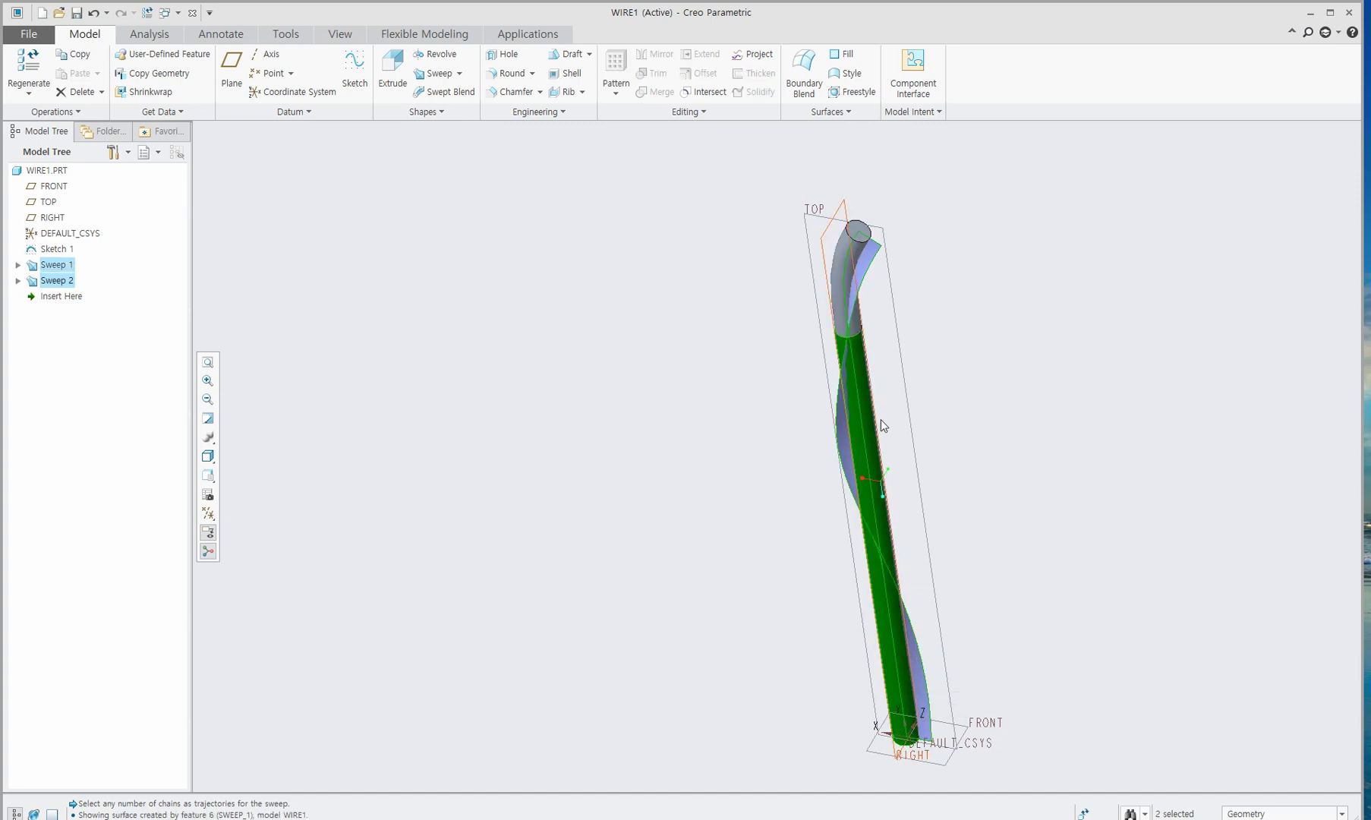
pyautogui.keyDown('ctrl'); pyautogui.click(839, 304); pyautogui.keyUp('ctrl')
pyautogui.moveTo(756, 371); pyautogui.dragTo(925, 360, button='middle')
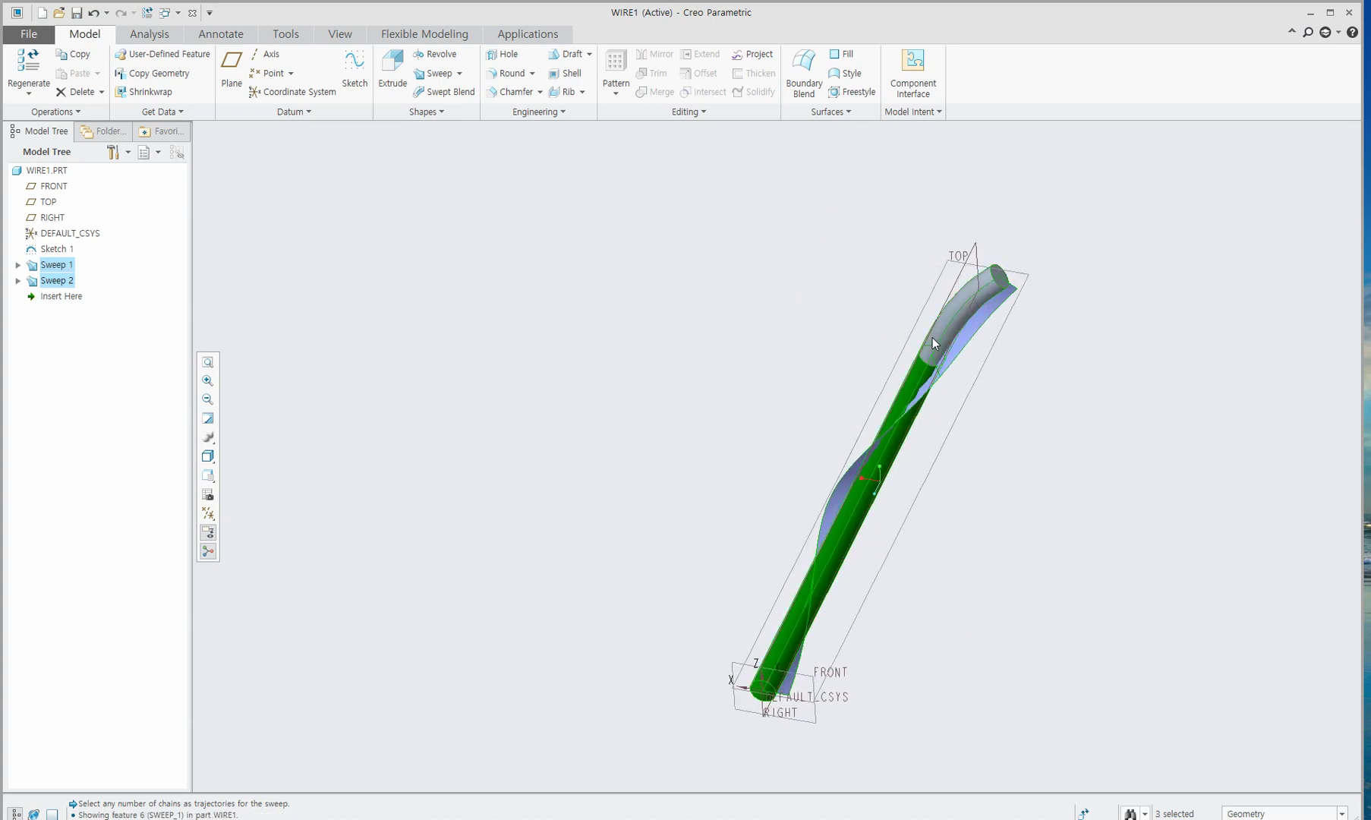
pyautogui.click(938, 334)
pyautogui.keyDown('ctrl'); pyautogui.click(938, 331); pyautogui.keyUp('ctrl')
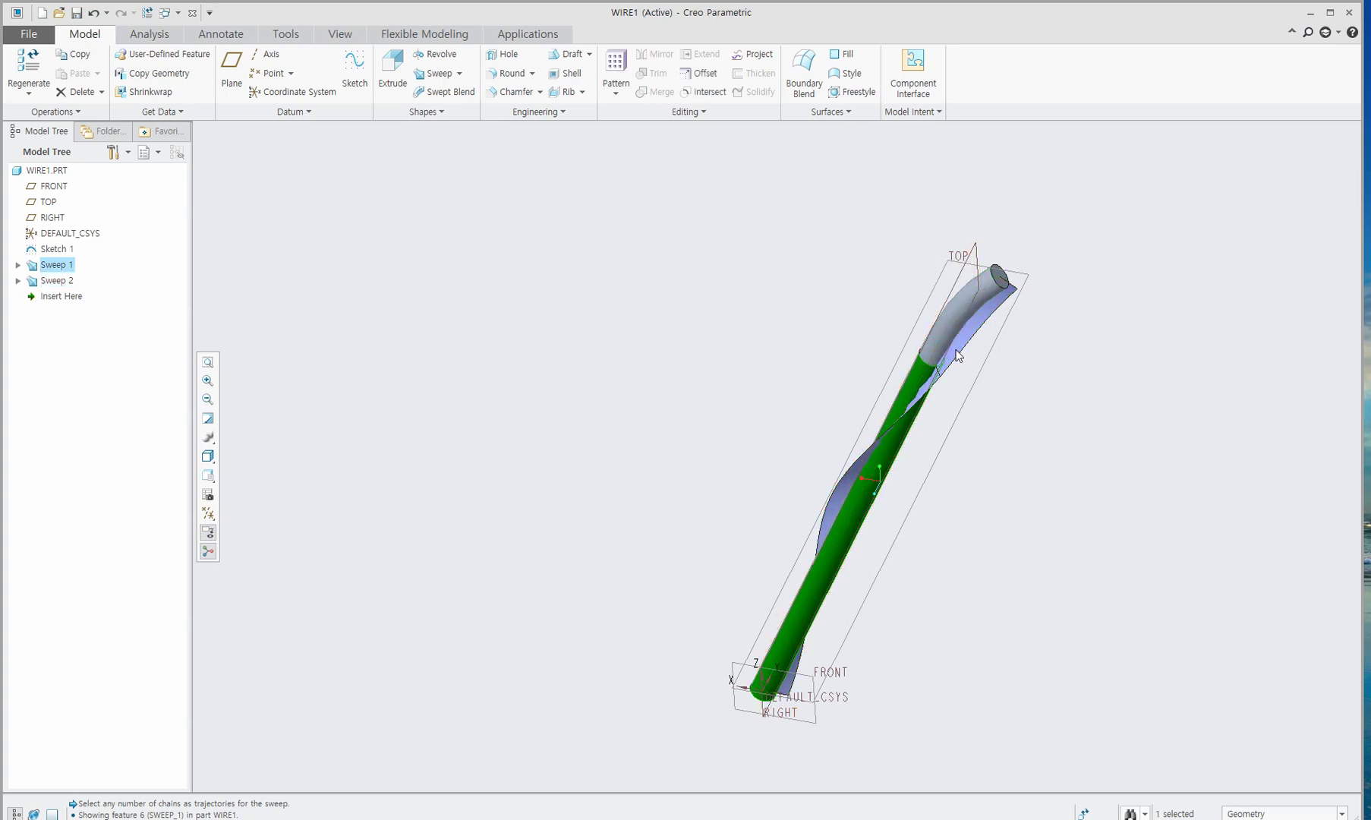
pyautogui.keyDown('ctrl'); pyautogui.click(953, 354); pyautogui.keyUp('ctrl')
# Intersect the outer faces of the circular solid sweep with the twisting surface to create a helical curve.
pyautogui.moveTo(1042, 438); pyautogui.dragTo(1022, 362, button='middle')
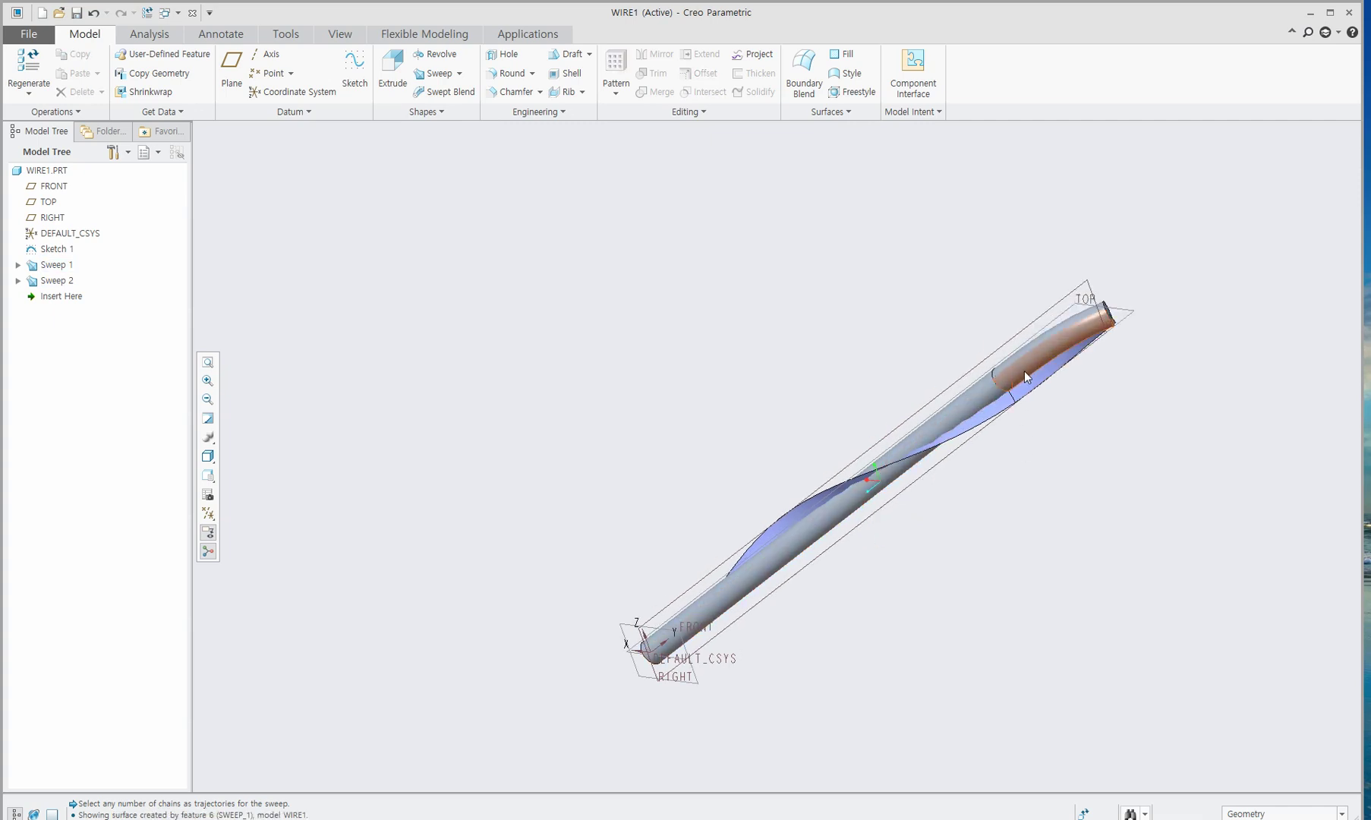
pyautogui.keyDown('ctrl'); pyautogui.click(975, 391); pyautogui.keyUp('ctrl')
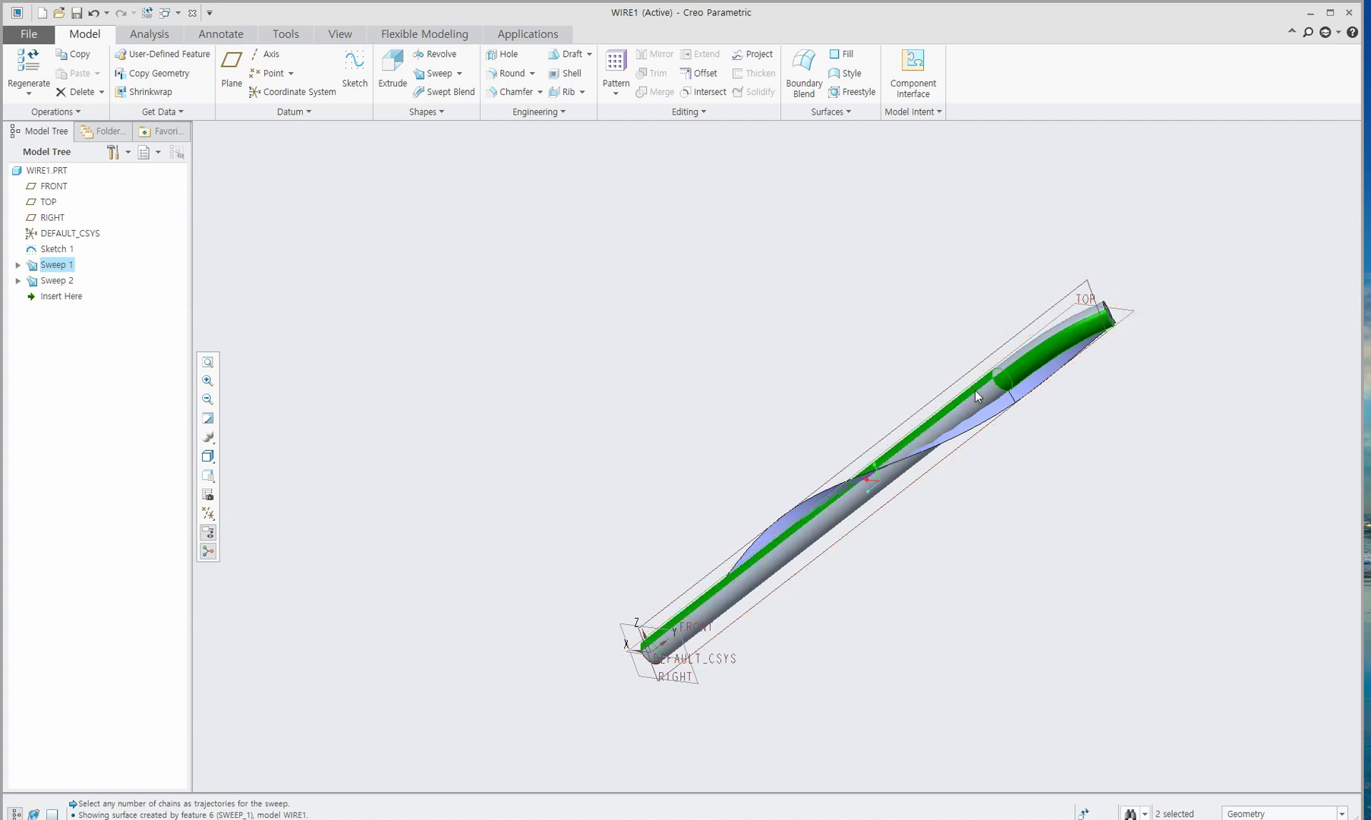
pyautogui.keyDown('ctrl'); pyautogui.click(1016, 358); pyautogui.keyUp('ctrl')
pyautogui.keyDown('ctrl'); pyautogui.click(1022, 391); pyautogui.keyUp('ctrl')
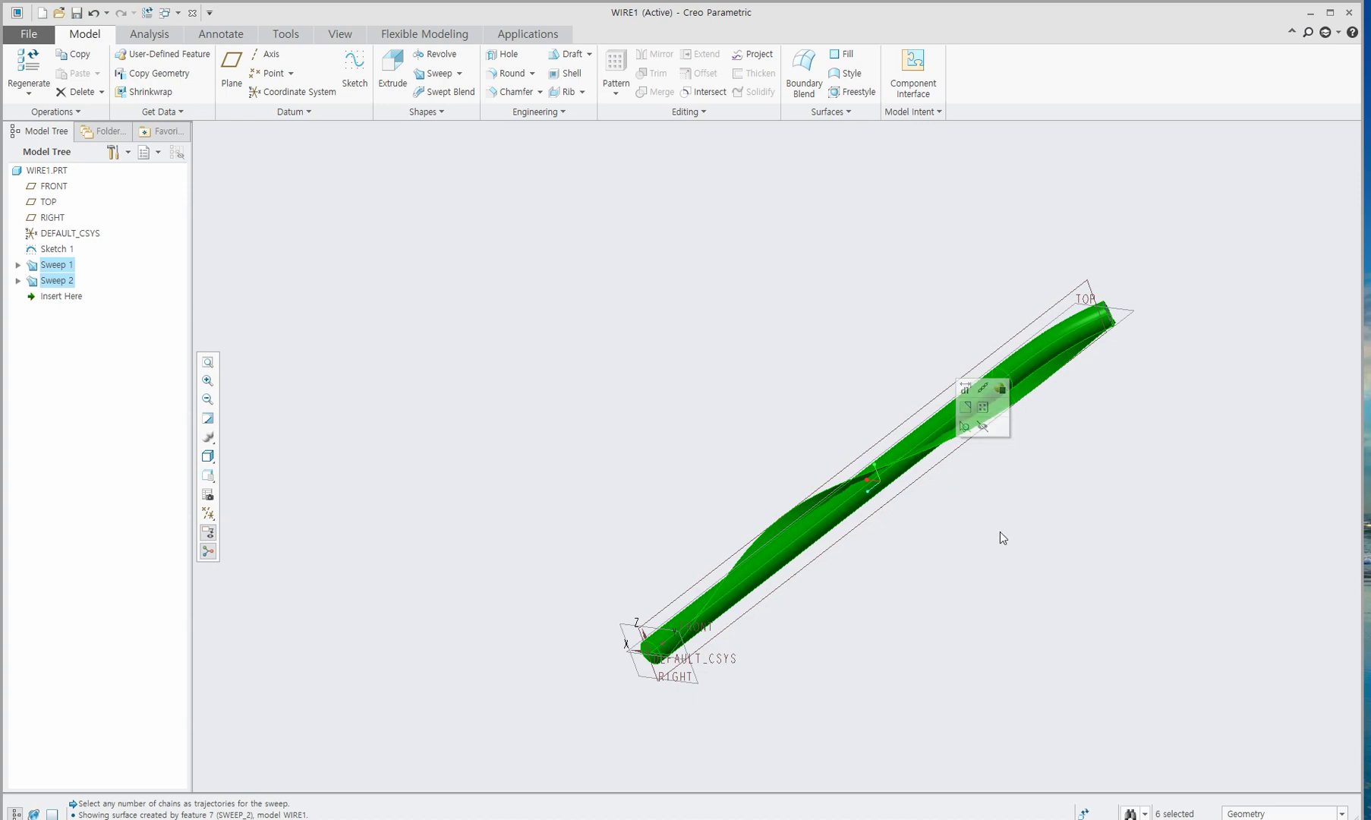
pyautogui.moveTo(997, 532)
pyautogui.mouseDown(button='middle')
pyautogui.moveTo(928, 523)
pyautogui.moveTo(878, 481)
pyautogui.mouseUp(button='middle')
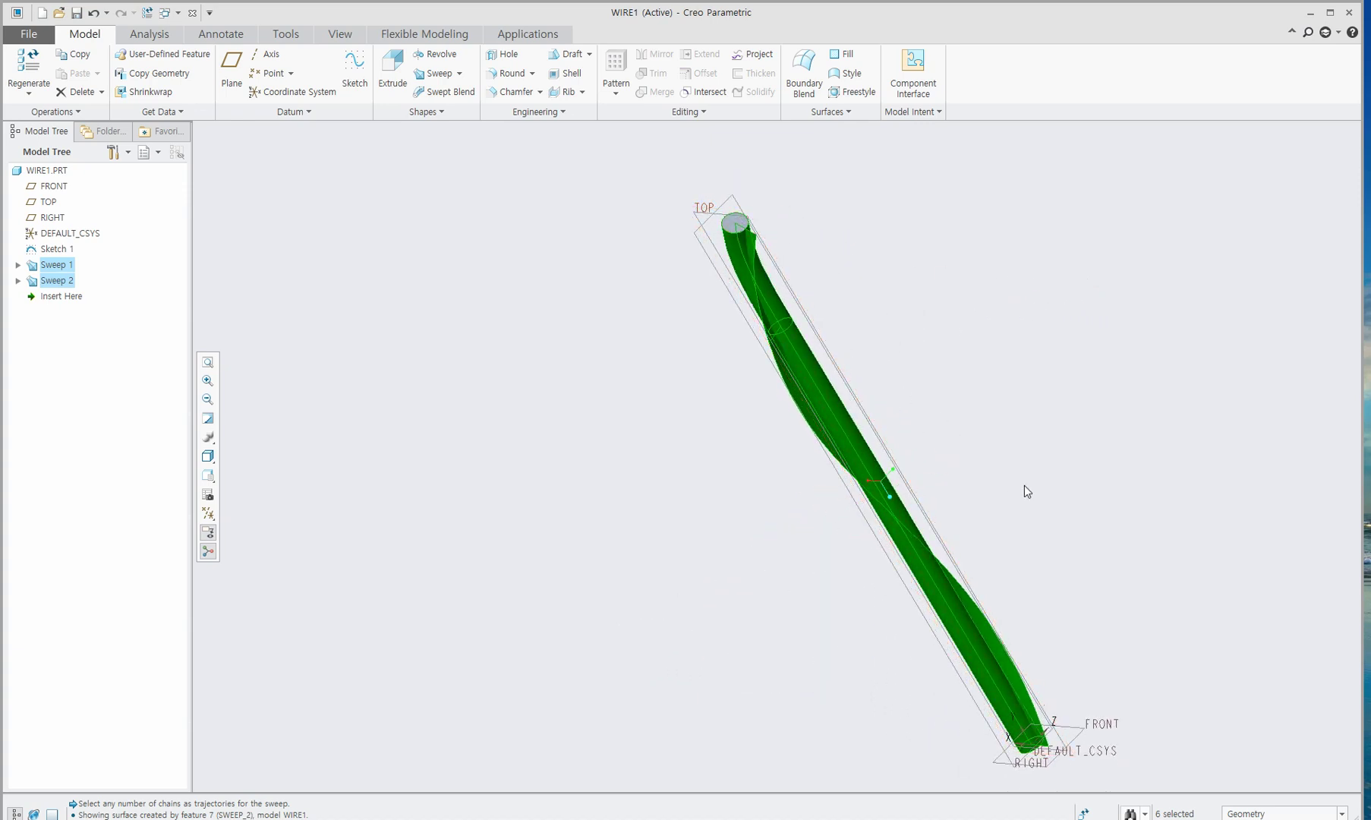
pyautogui.moveTo(1025, 490); pyautogui.dragTo(1097, 328, button='middle')
pyautogui.click(720, 92)
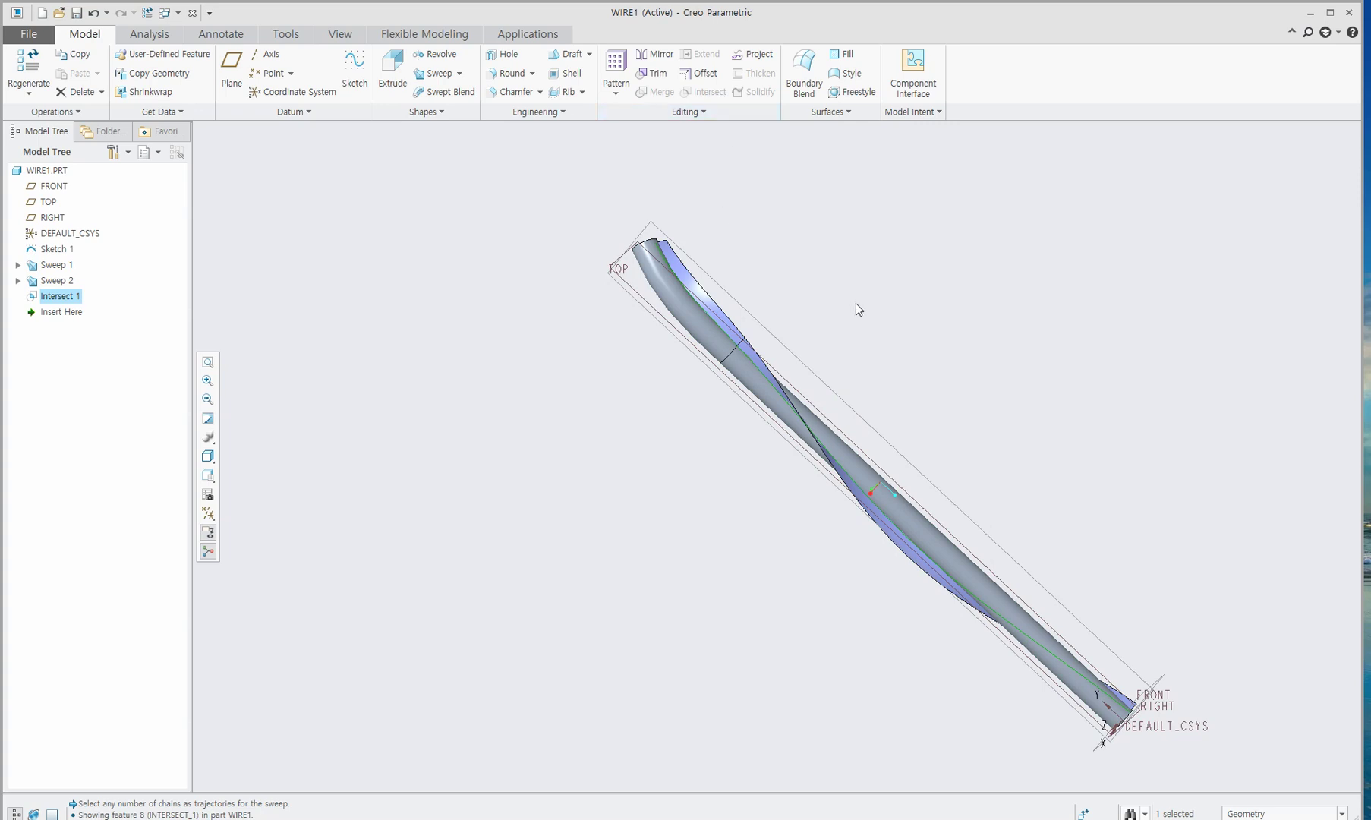
pyautogui.click(879, 315)
# Hide the twisting surface Sweep 2.
pyautogui.moveTo(882, 355); pyautogui.dragTo(803, 355, button='middle')
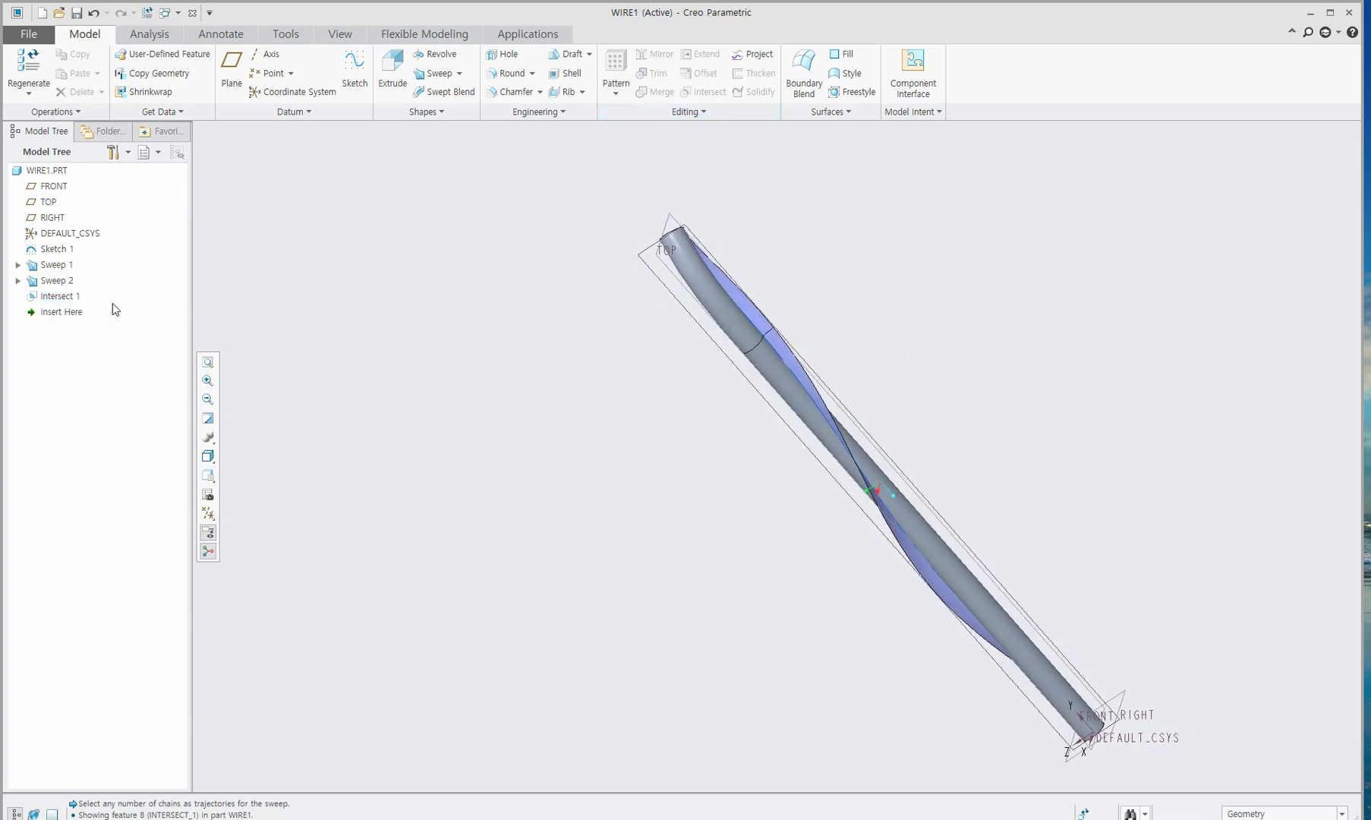
pyautogui.click(59, 281)
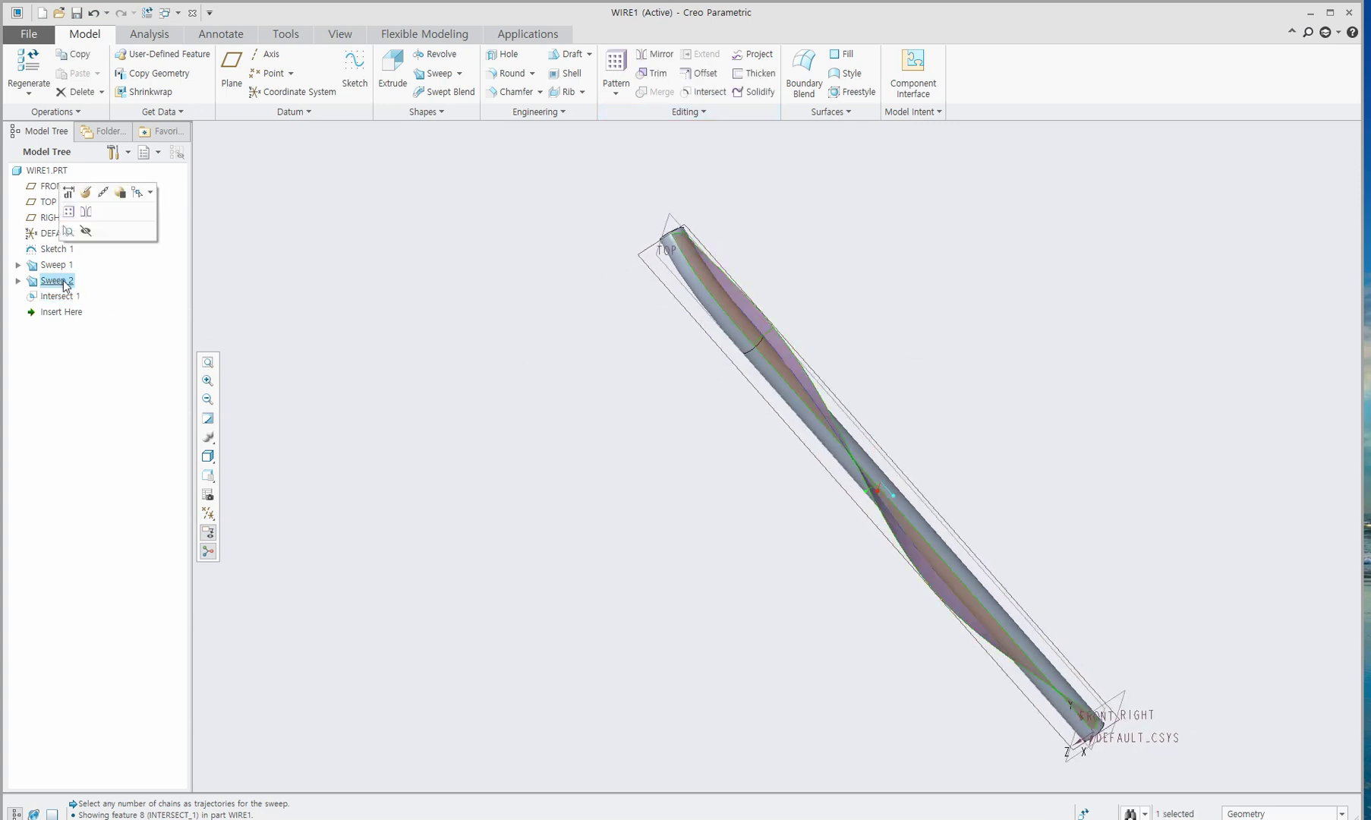
pyautogui.click(86, 230)
pyautogui.moveTo(498, 381); pyautogui.dragTo(545, 330, button='middle')
# Start a solid sweep using the intersection curve as its trajectory and open its section sketch.
pyautogui.click(437, 73)
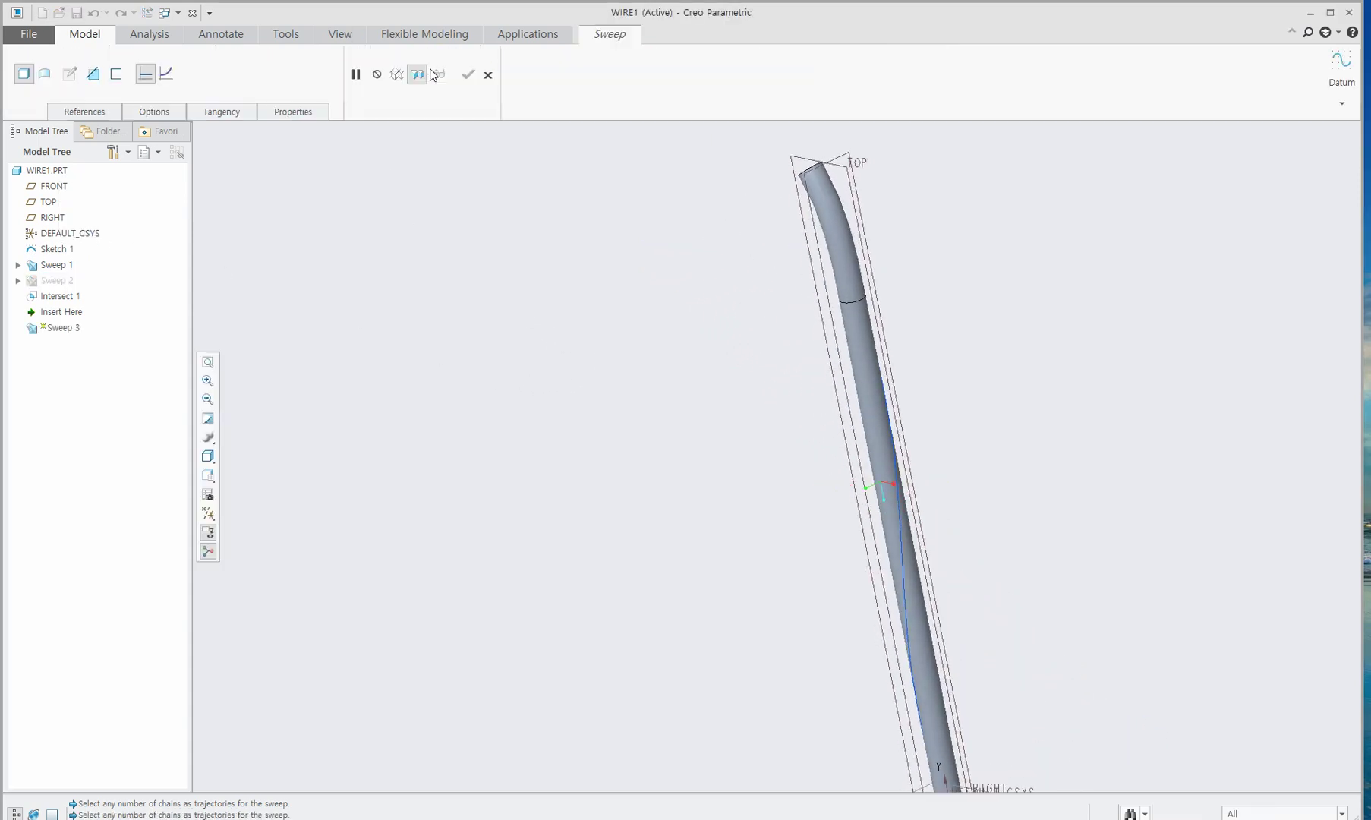
pyautogui.click(901, 534)
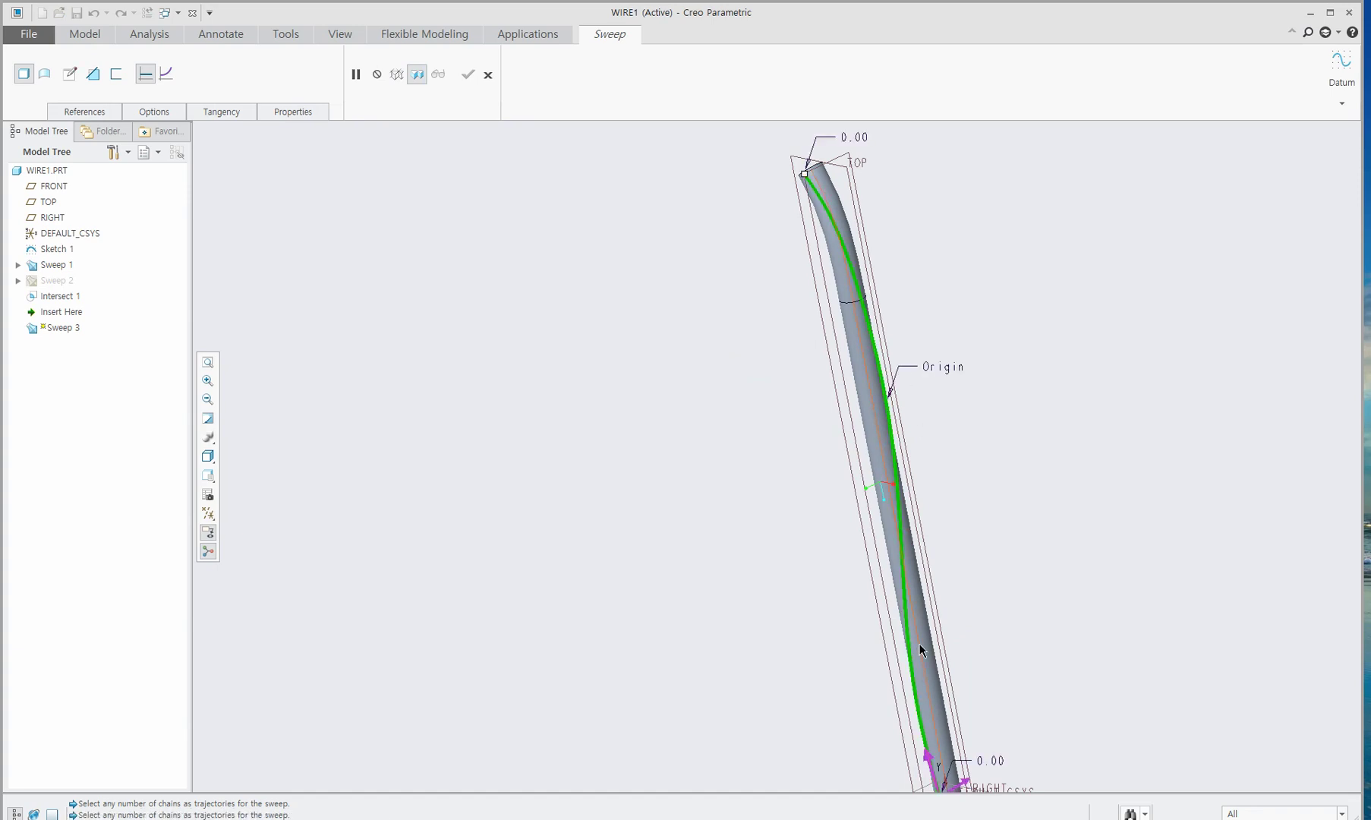
pyautogui.scroll(-3, 920, 652)
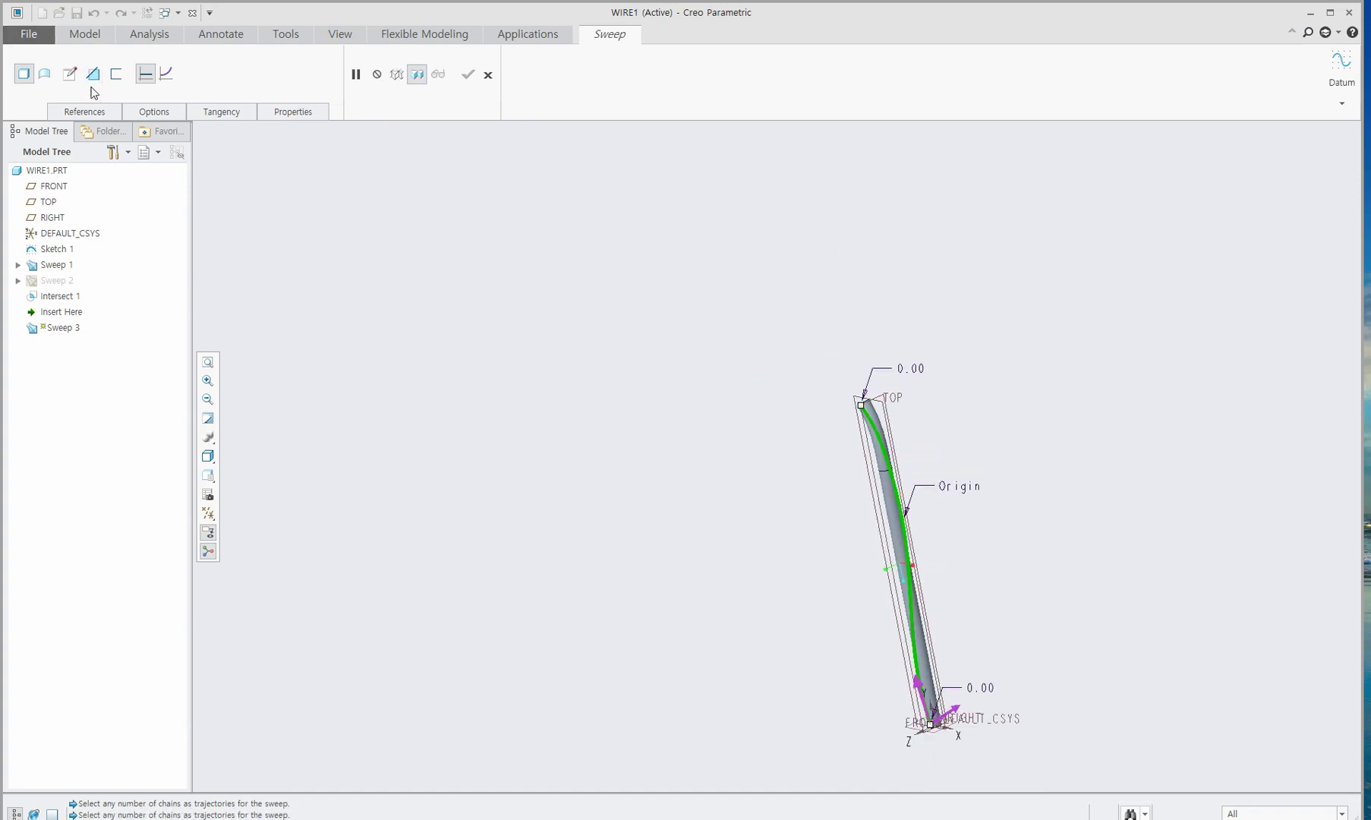
pyautogui.click(69, 73)
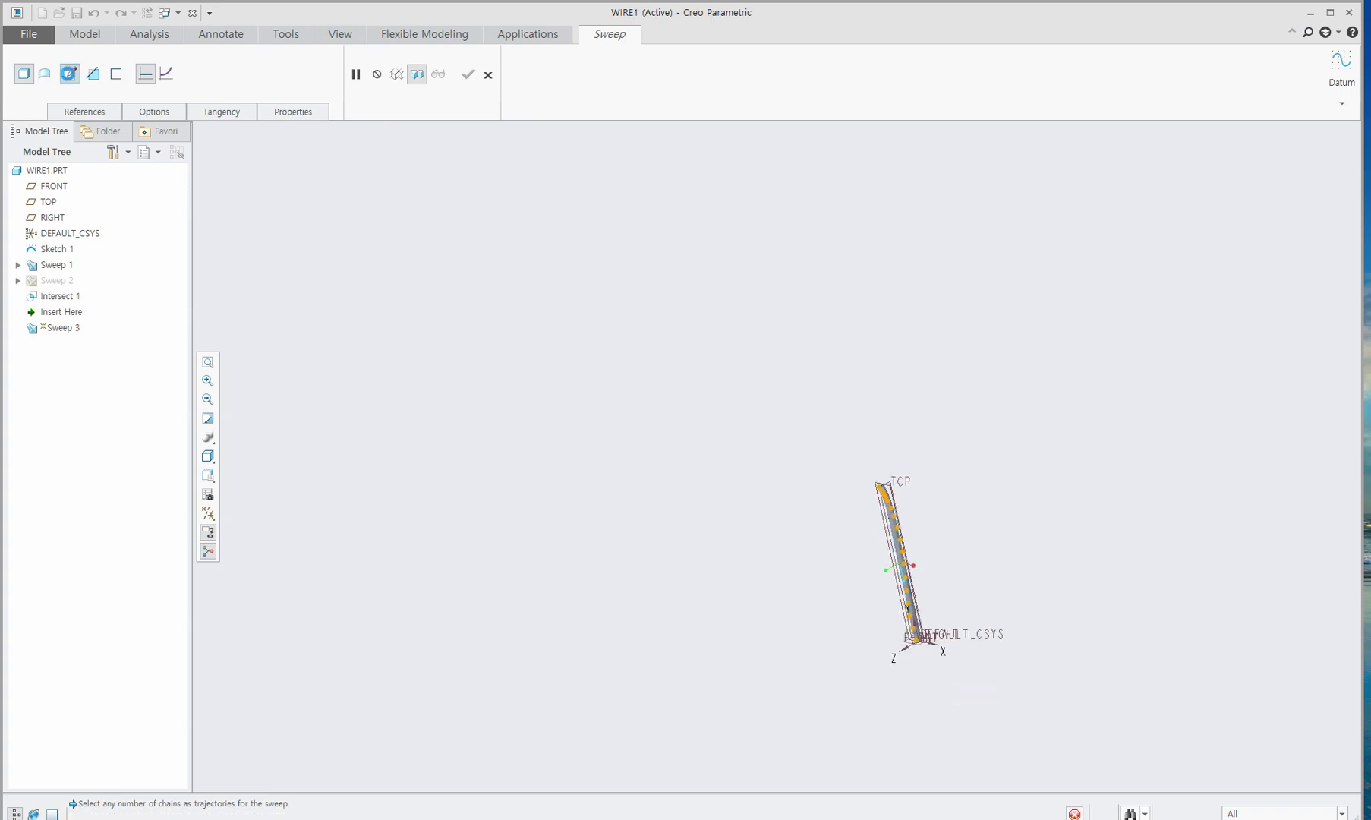
# Sketch a circle centred on the trajectory's start point, set its diameter to 7, and finish the section sketch.
pyautogui.scroll(5, 787, 476)
pyautogui.scroll(-2, 790, 467)
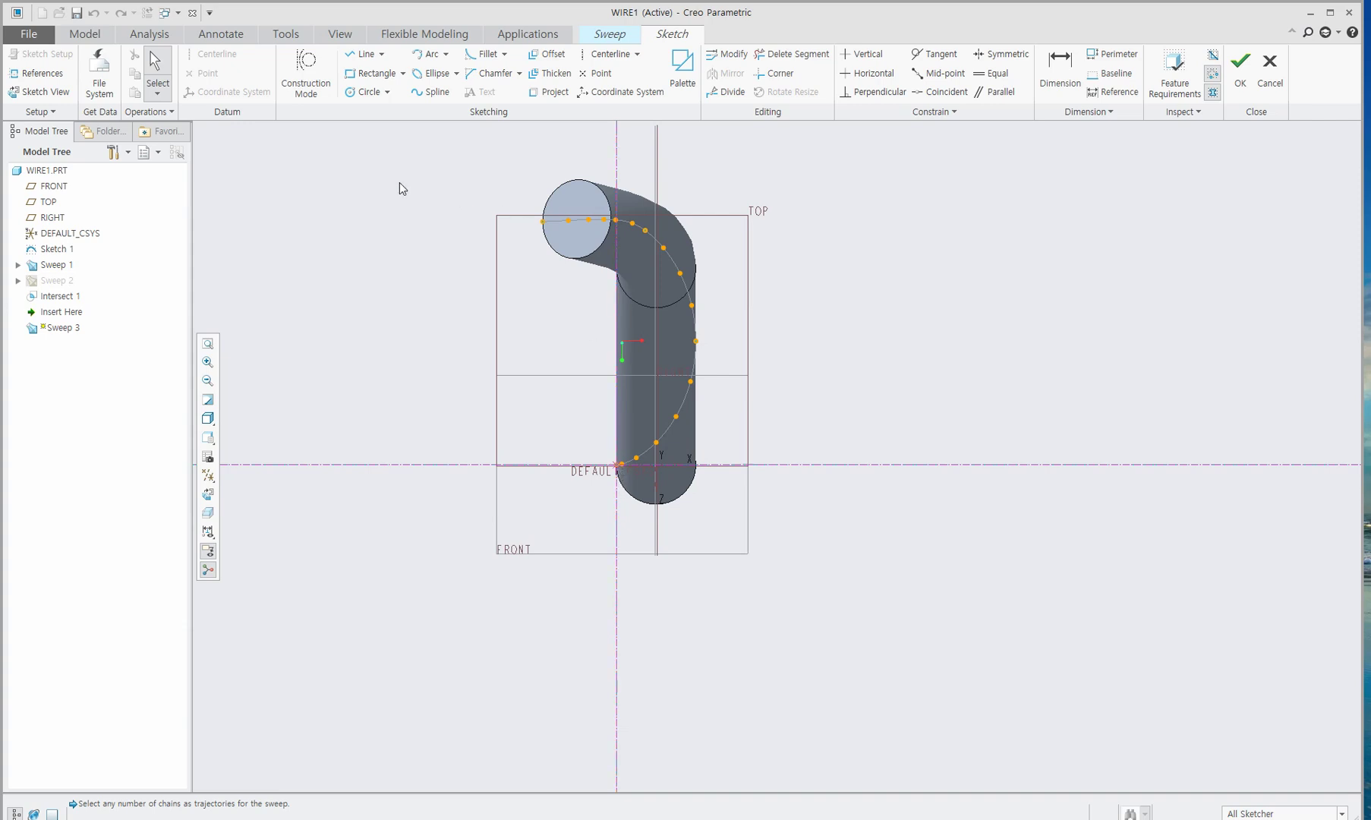
pyautogui.click(368, 91)
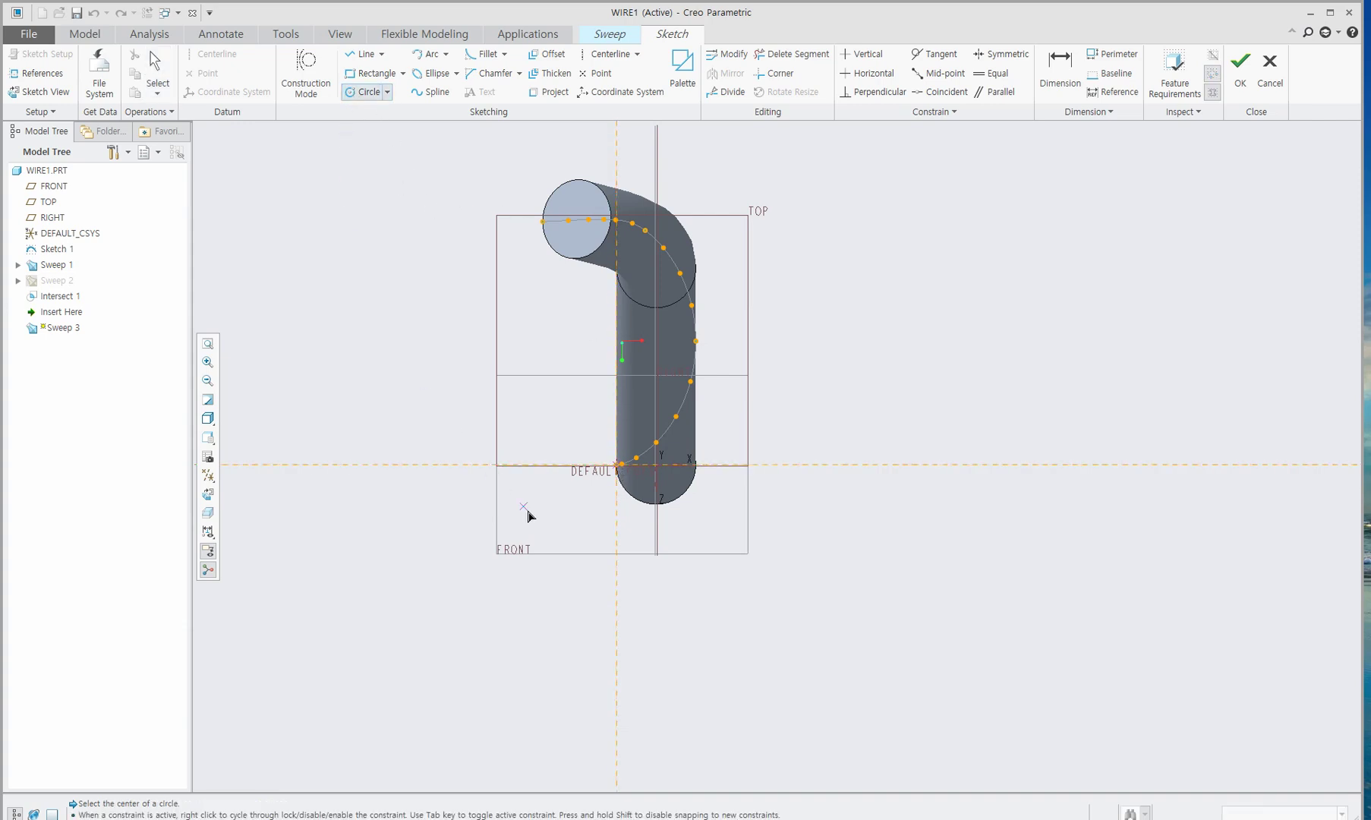
pyautogui.click(616, 464)
pyautogui.click(629, 492)
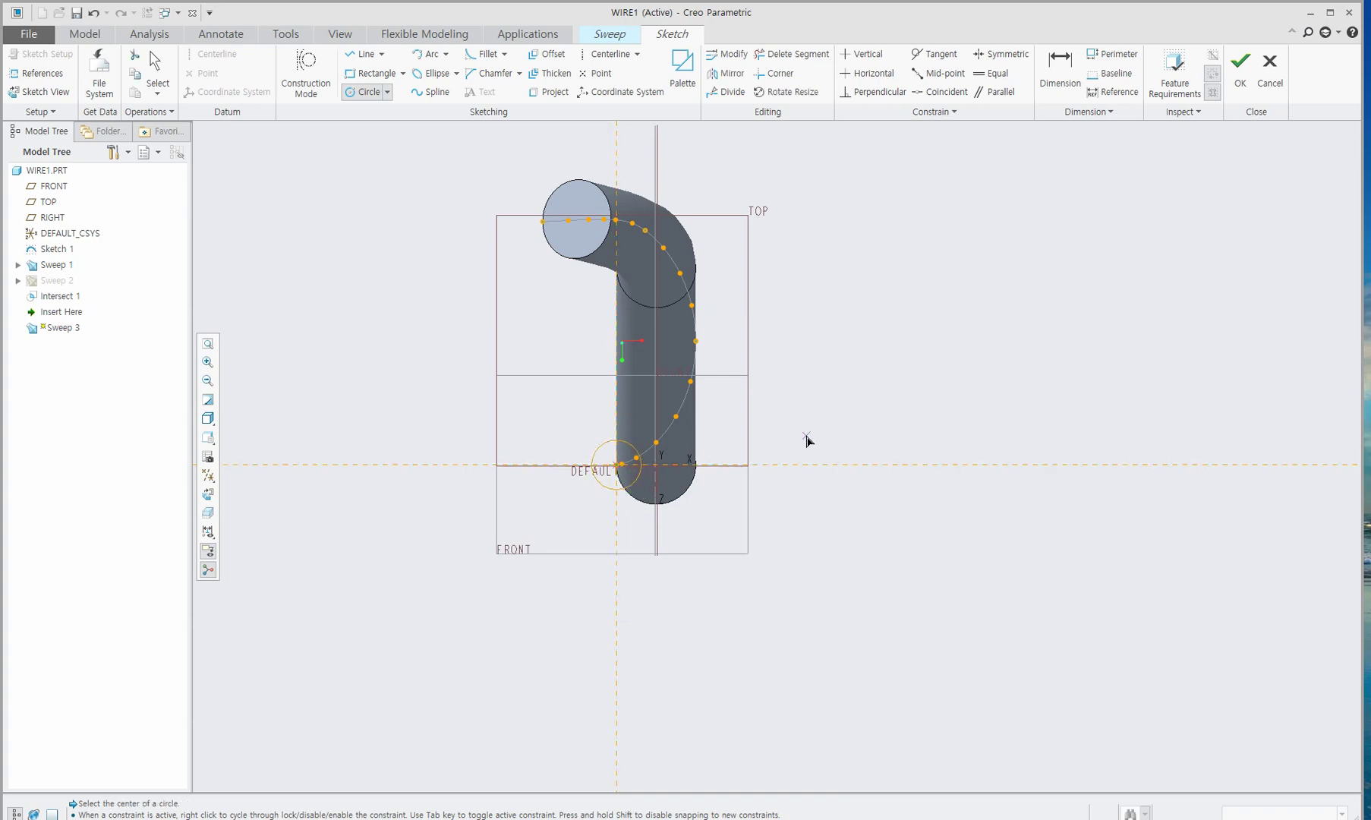
pyautogui.middleClick(809, 439)
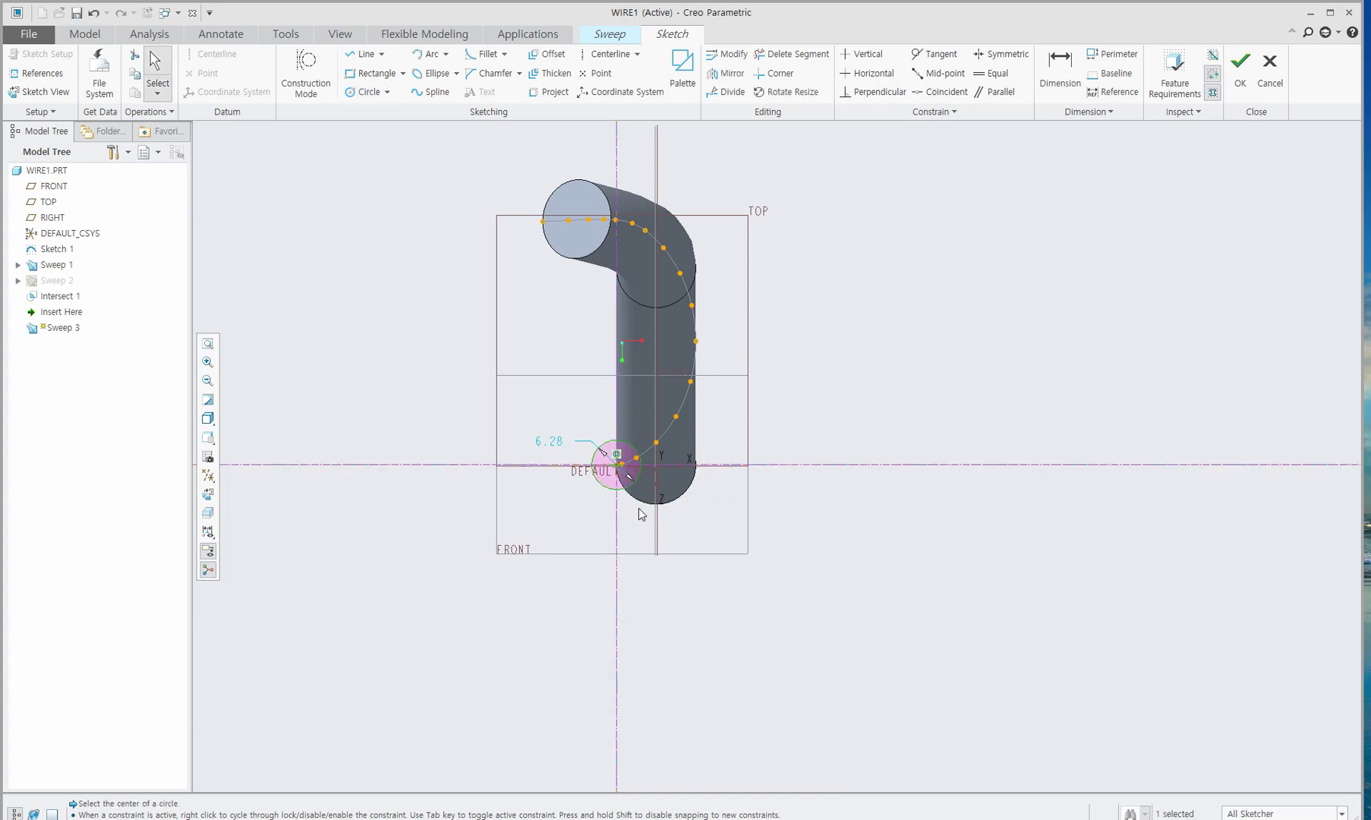
pyautogui.doubleClick(552, 442)
pyautogui.write('7')
pyautogui.press('Return')
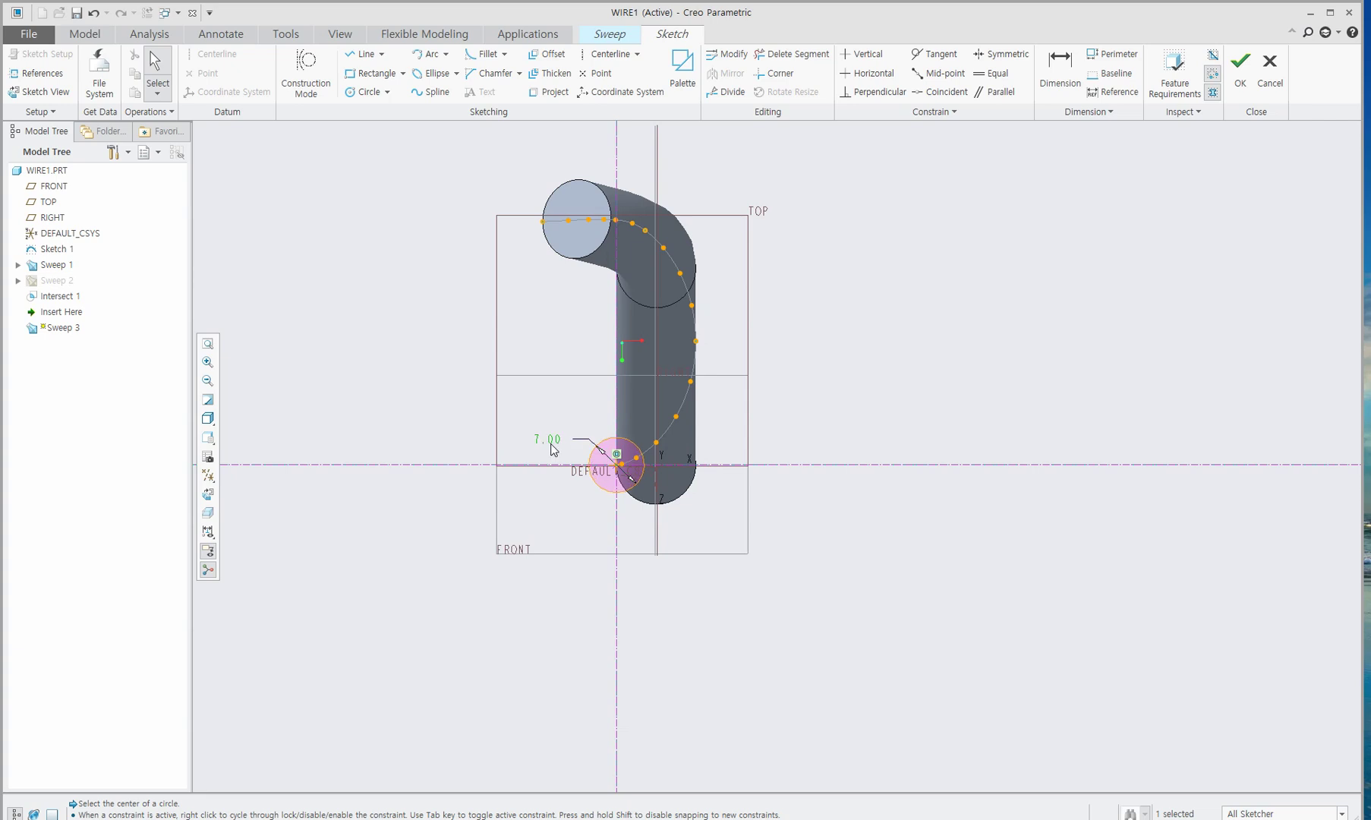
pyautogui.click(1240, 72)
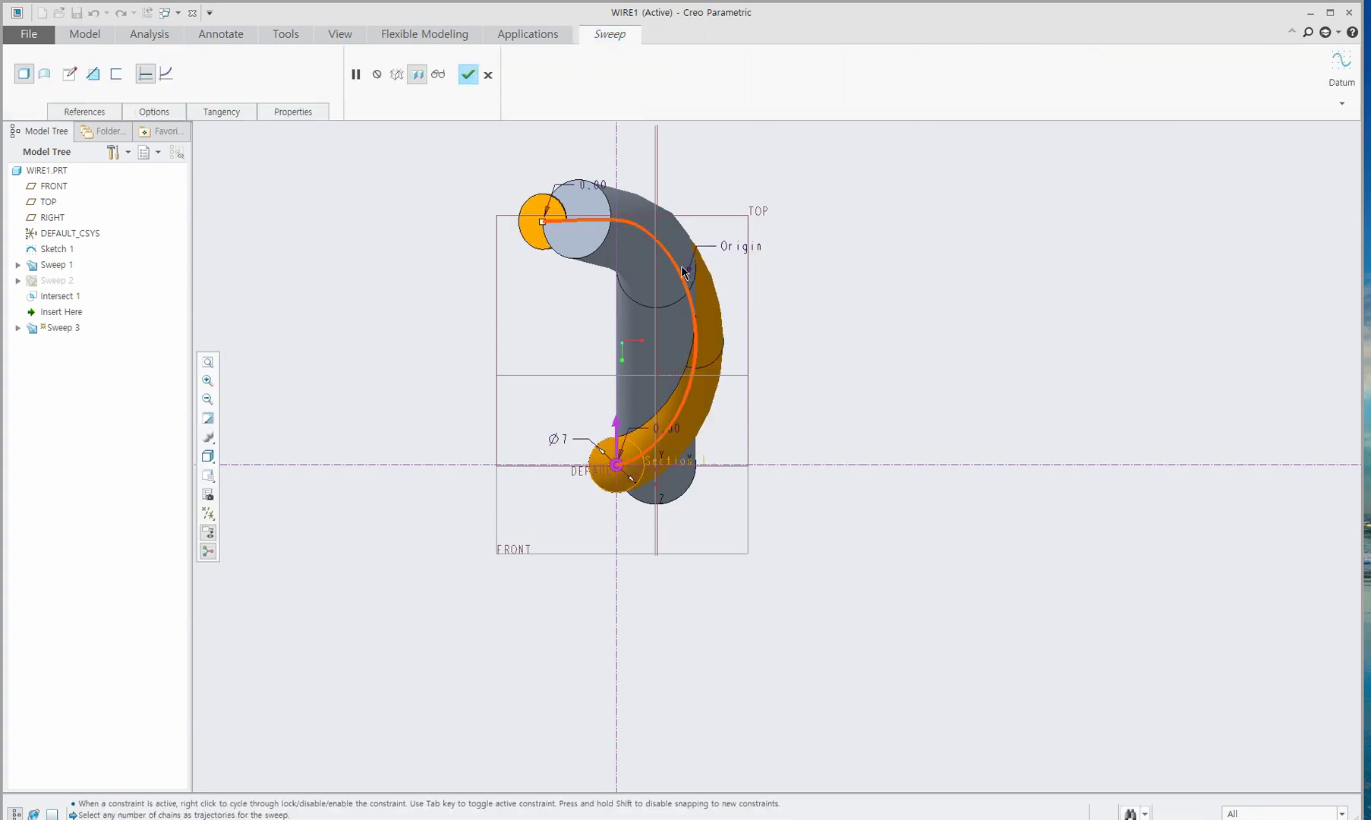
# Complete the solid circular sweep along the helical curve and inspect it against the core wire.
pyautogui.scroll(-2, 866, 355)
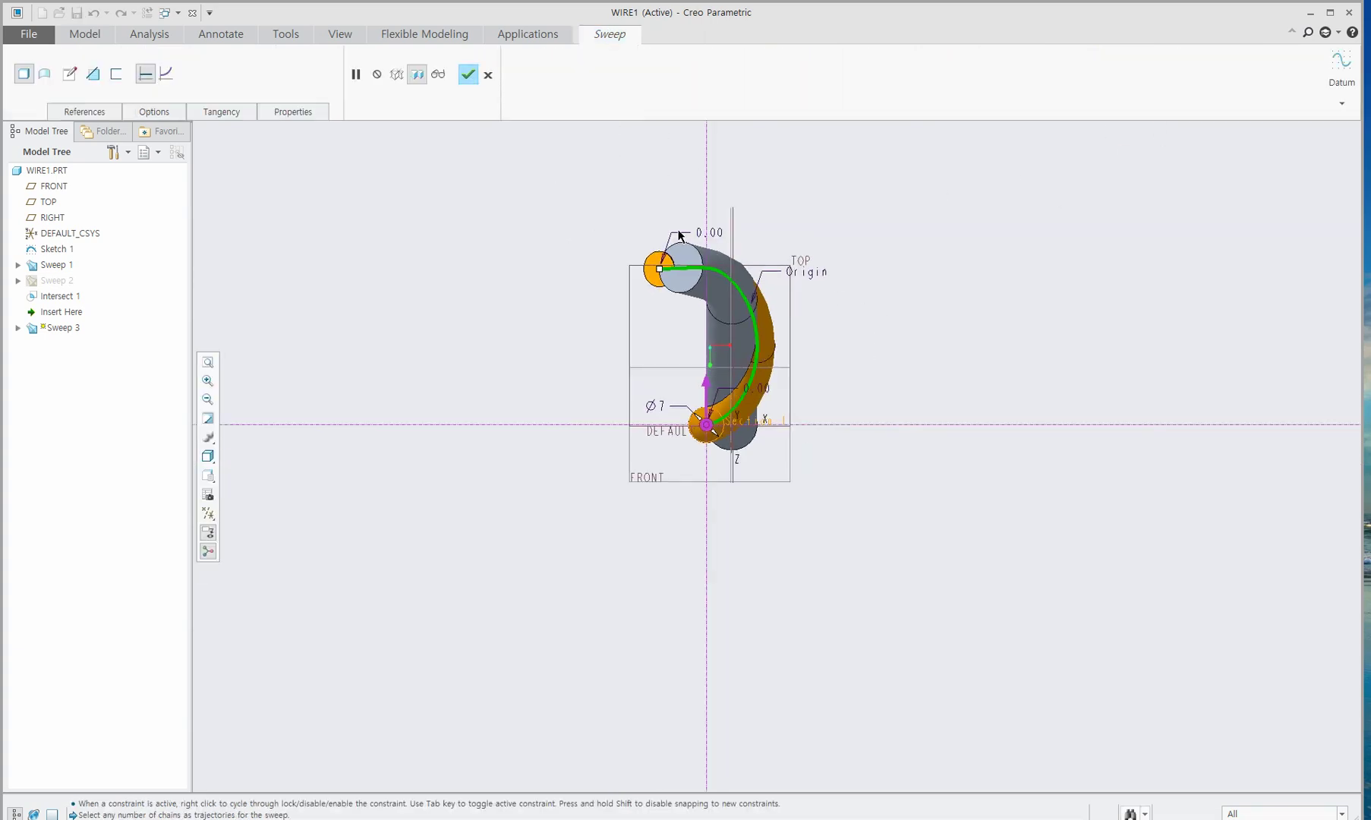
pyautogui.click(469, 75)
pyautogui.moveTo(902, 288); pyautogui.dragTo(878, 339, button='middle')
pyautogui.scroll(-3, 878, 339)
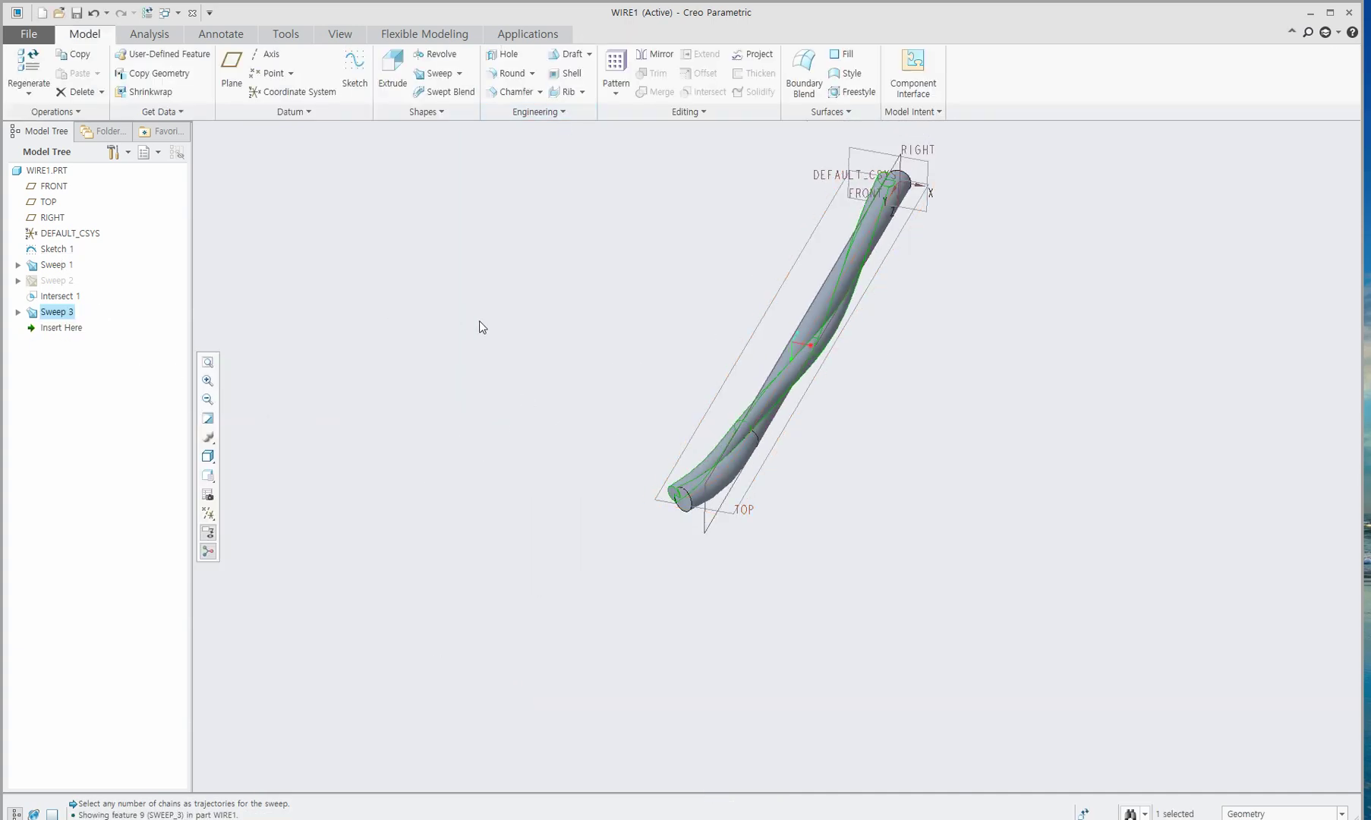
pyautogui.moveTo(489, 342); pyautogui.dragTo(521, 289, button='middle')
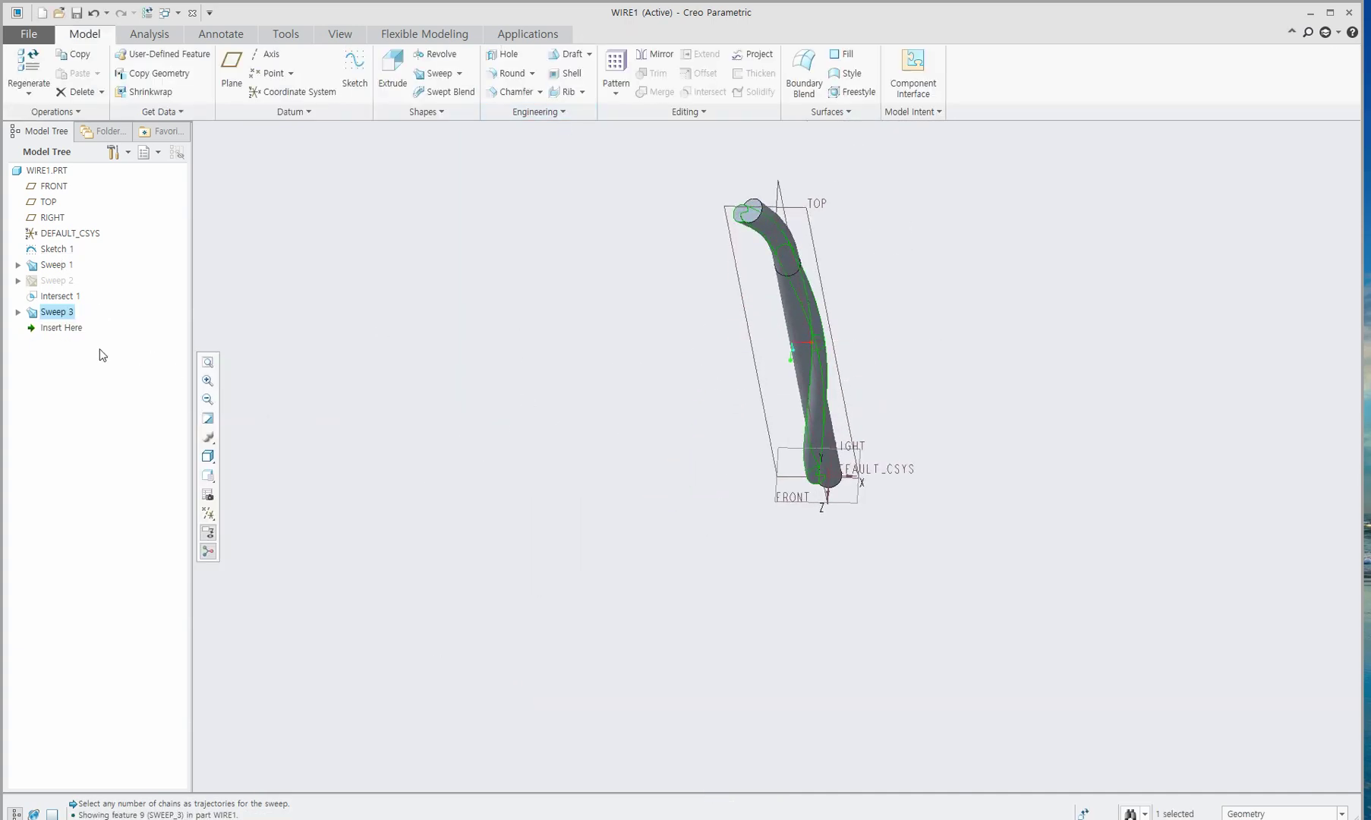
# Redefine the core sweep Sweep 1 as a surface instead of a solid, and hide it.
pyautogui.click(51, 266)
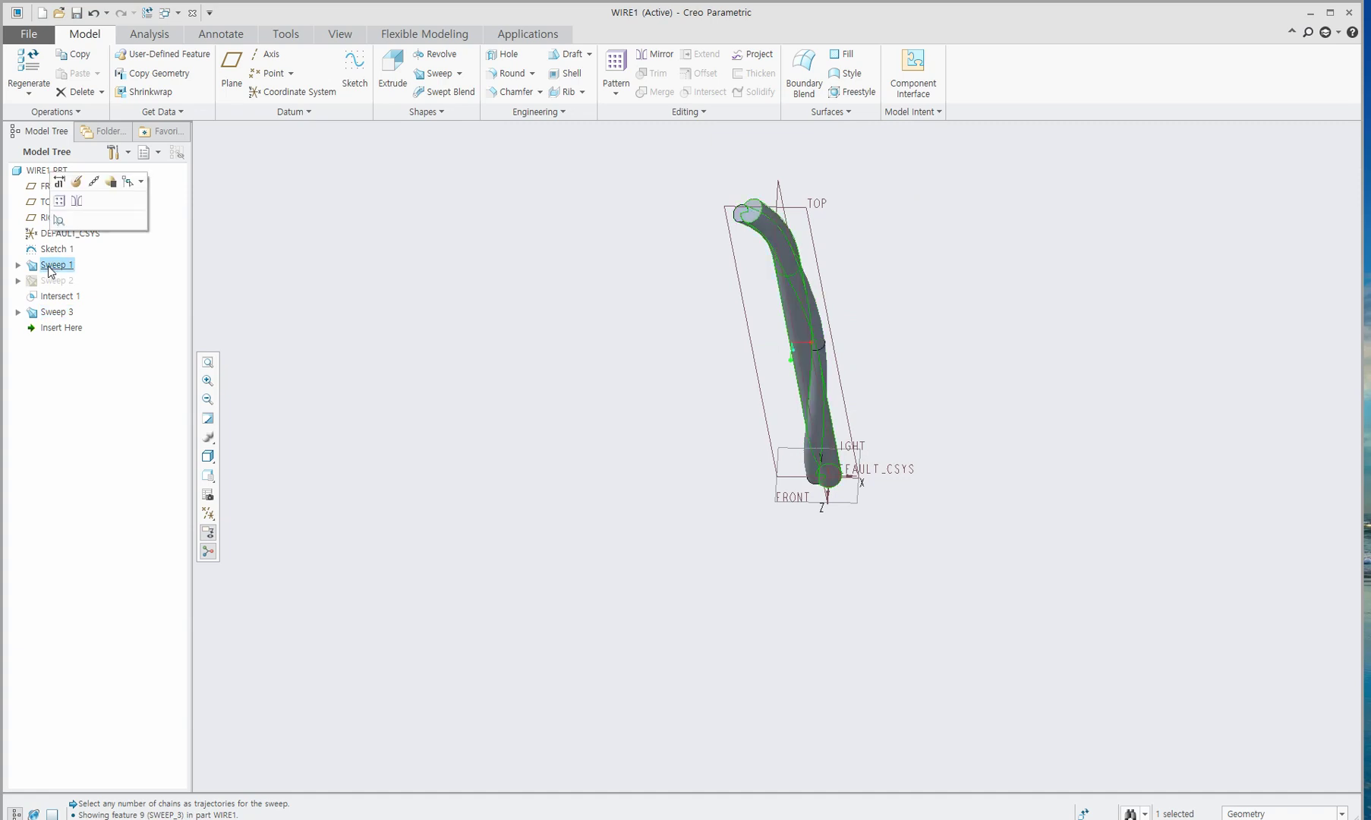
pyautogui.click(75, 181)
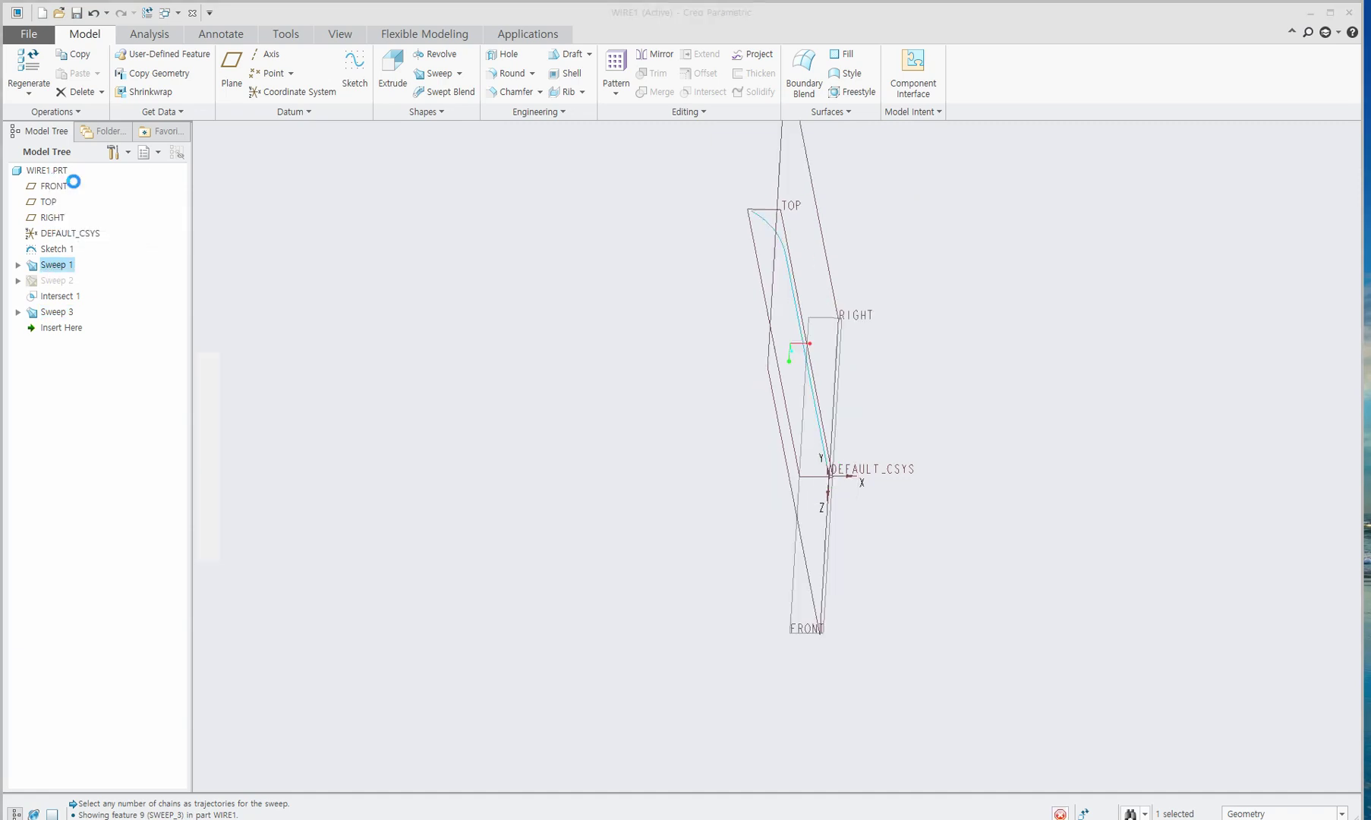
pyautogui.click(44, 74)
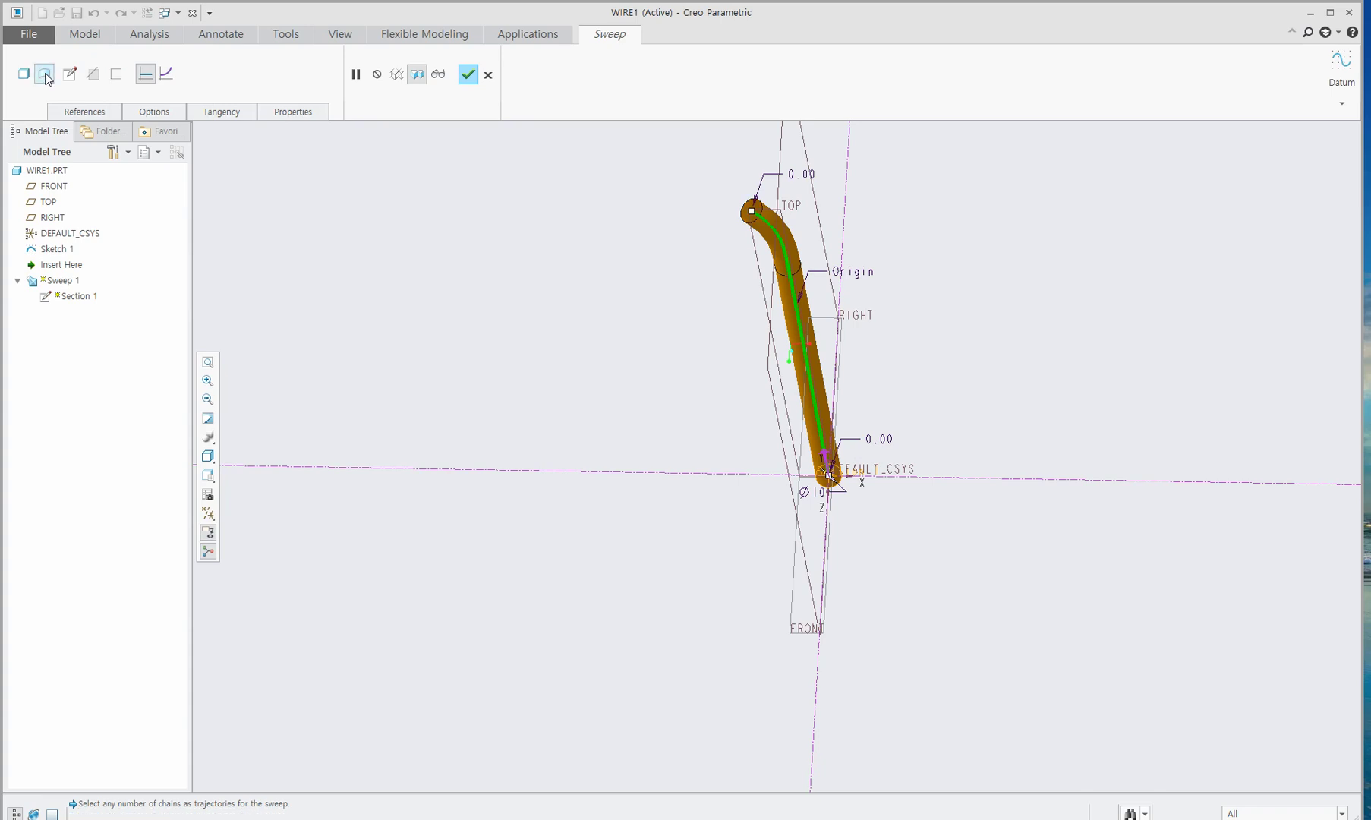
pyautogui.click(468, 74)
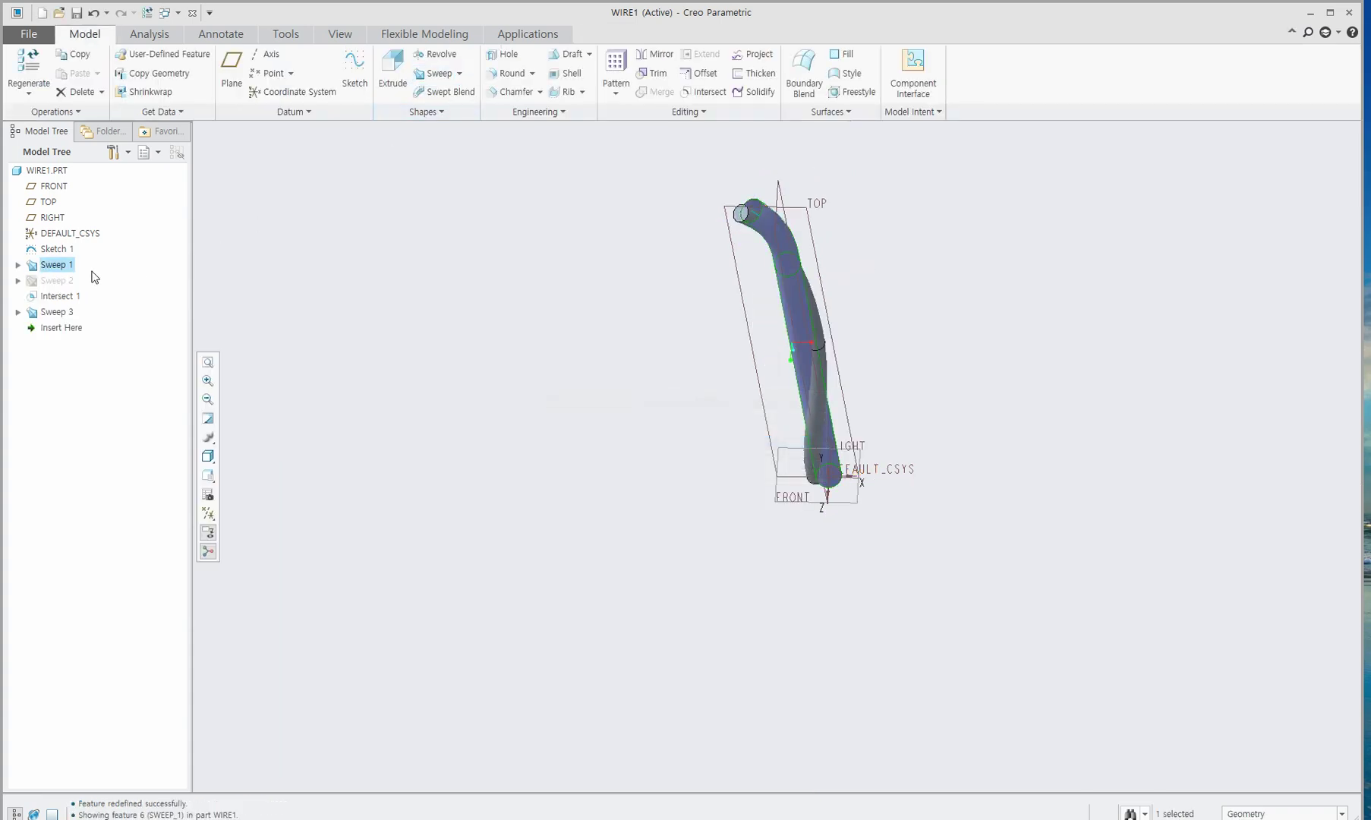
pyautogui.rightClick(55, 269)
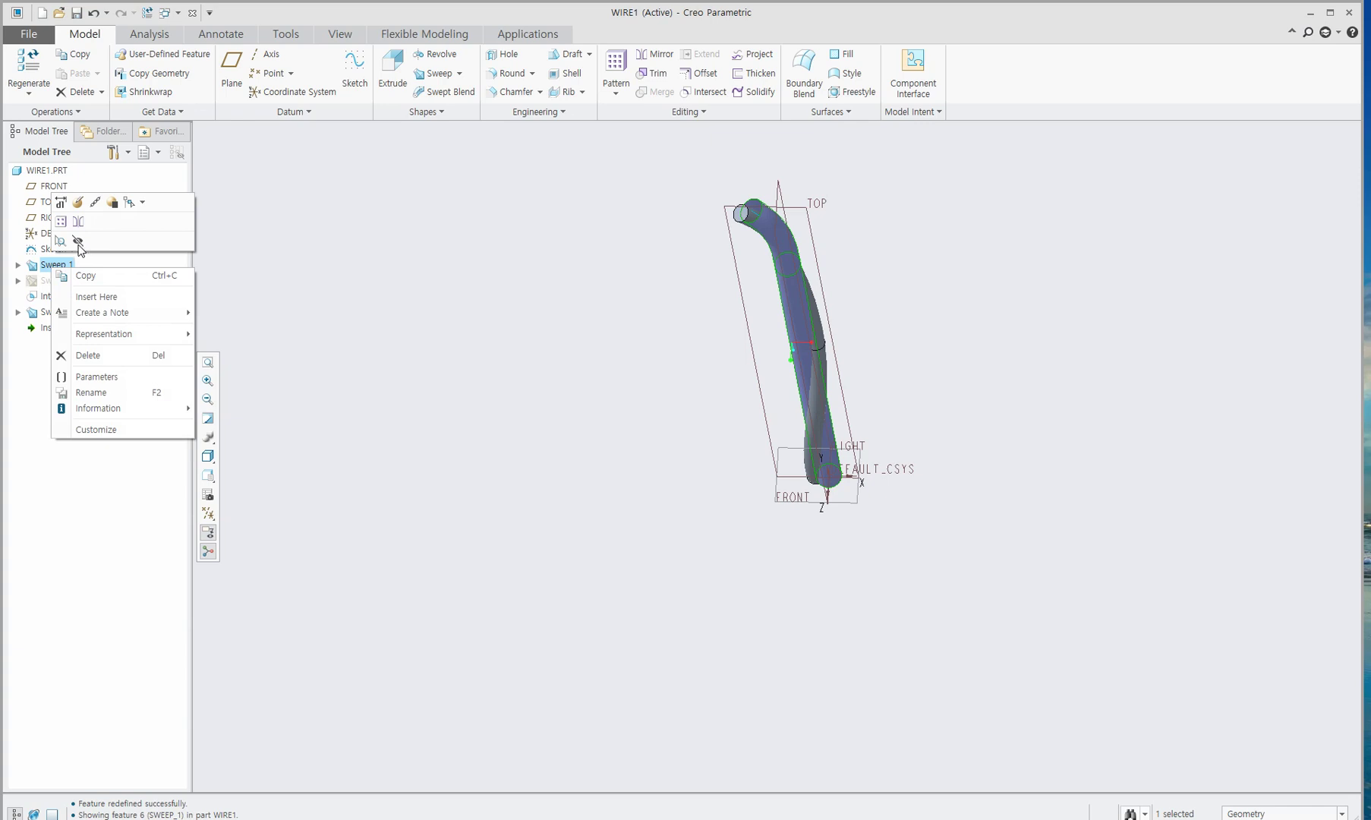
pyautogui.click(78, 242)
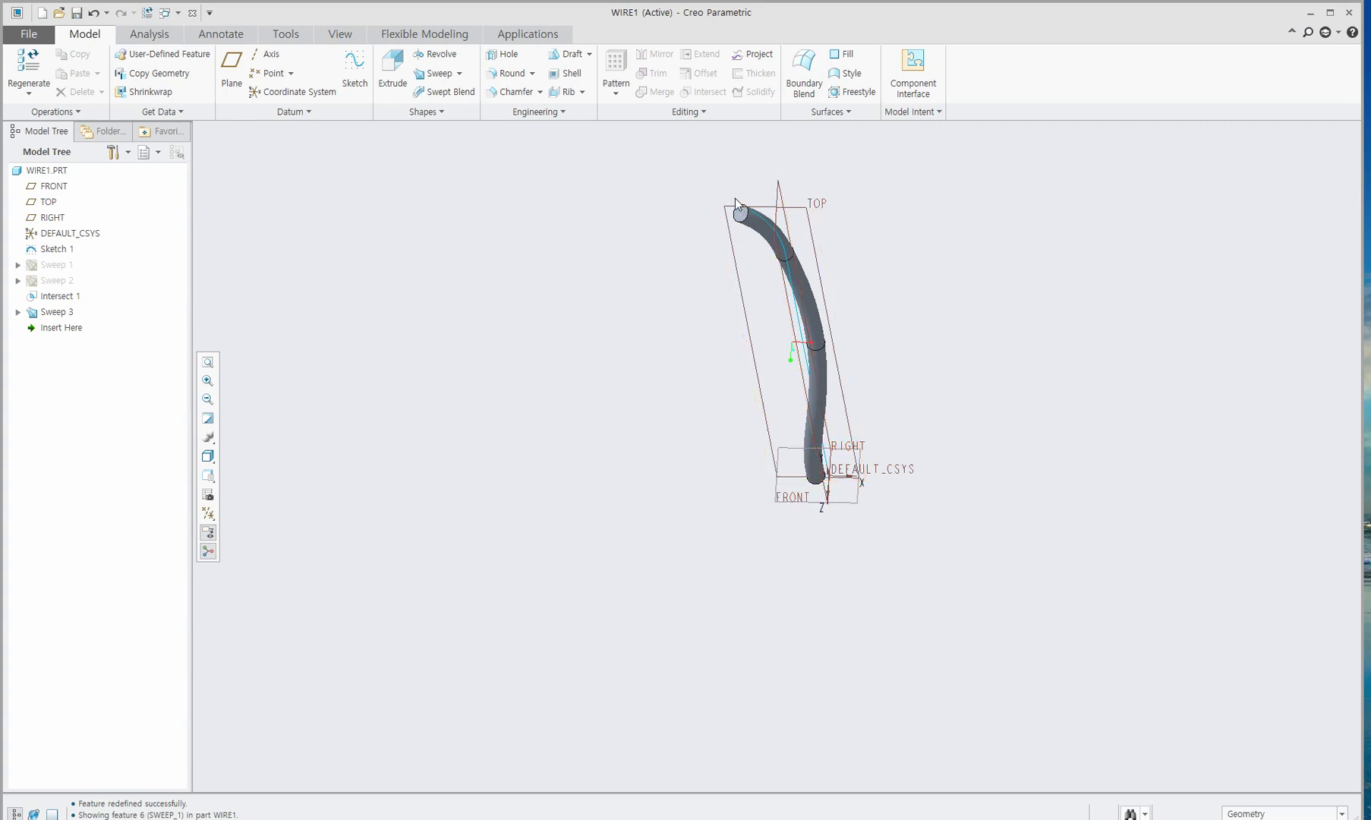
# Start an axis pattern of the wire sweep Sweep 3 about the Y axis of the default coordinate system.
pyautogui.click(65, 314)
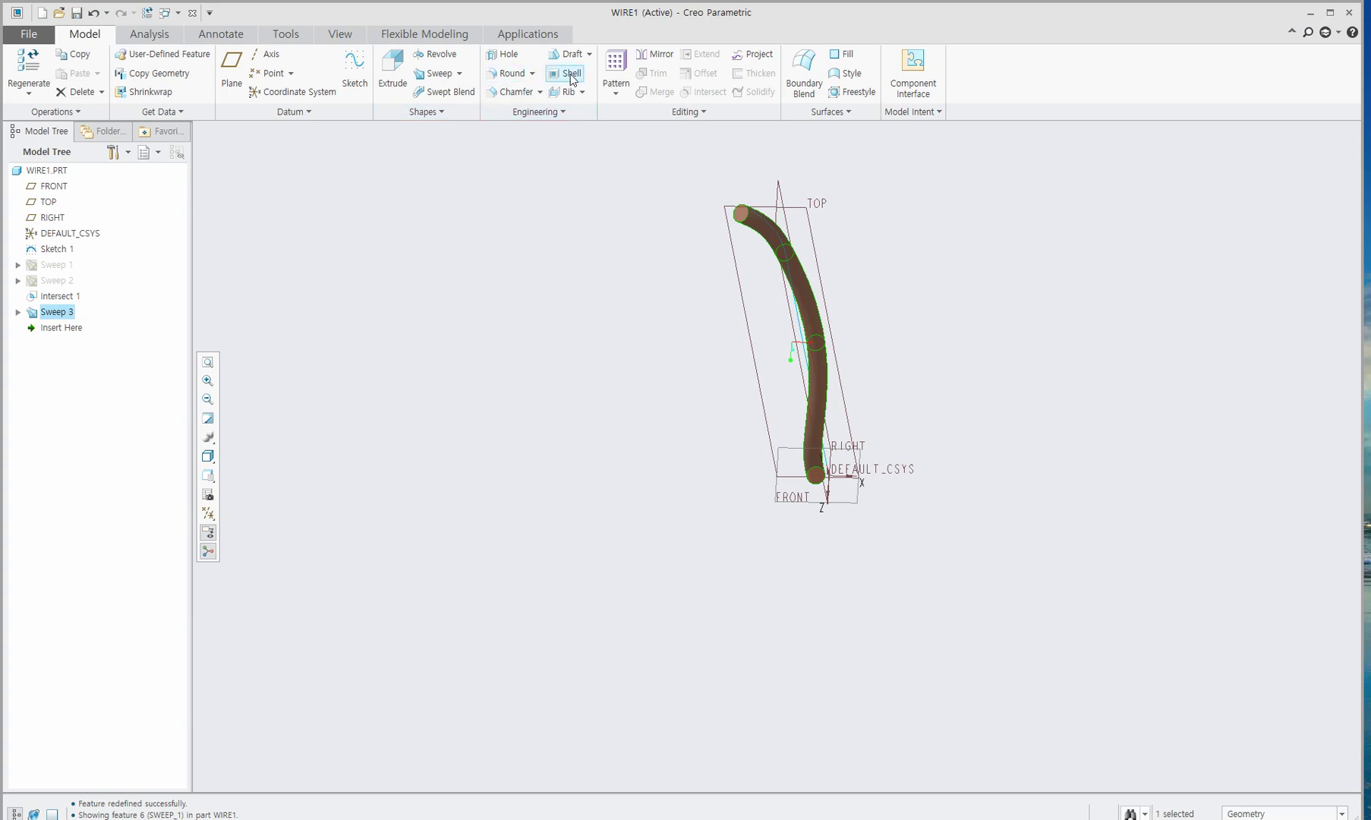
pyautogui.click(614, 68)
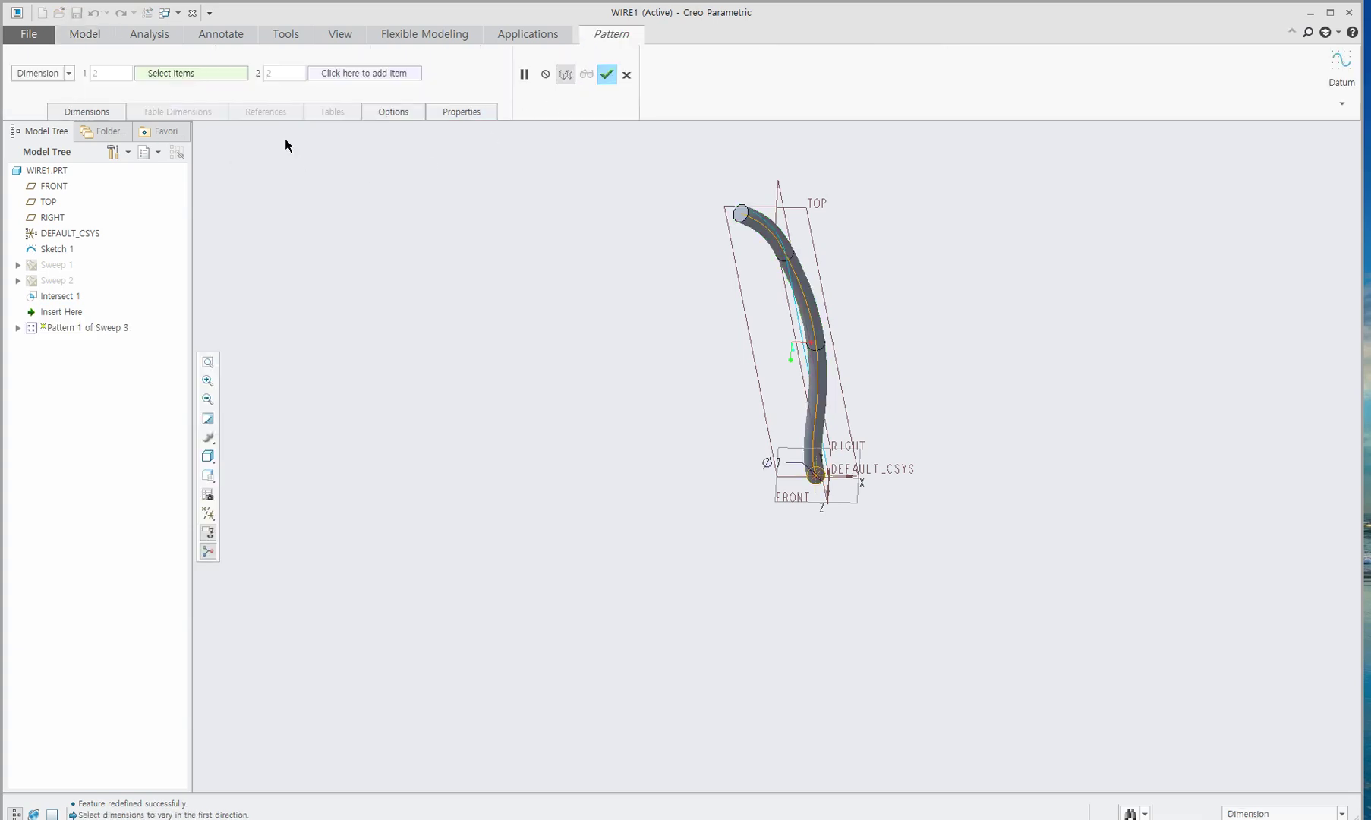
pyautogui.click(68, 74)
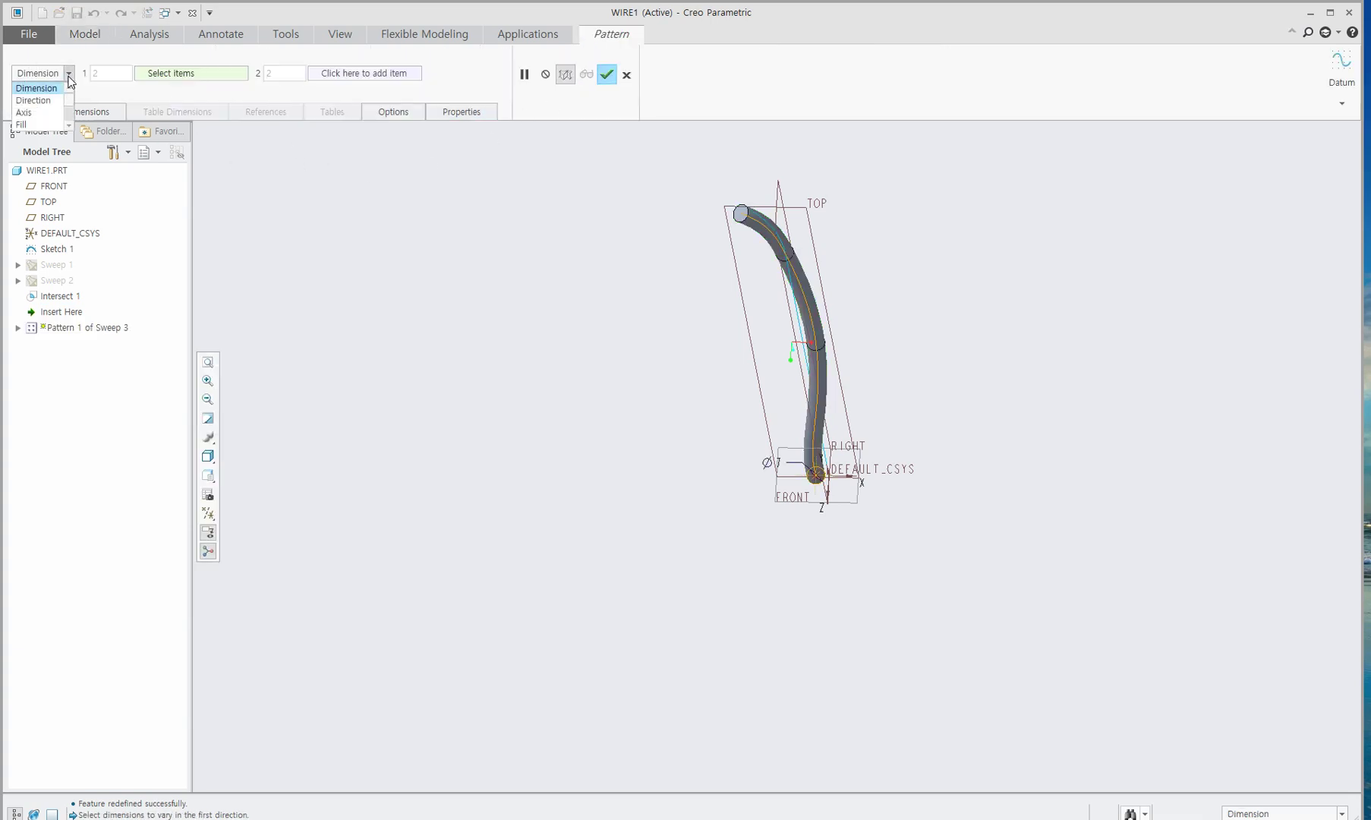
pyautogui.click(39, 111)
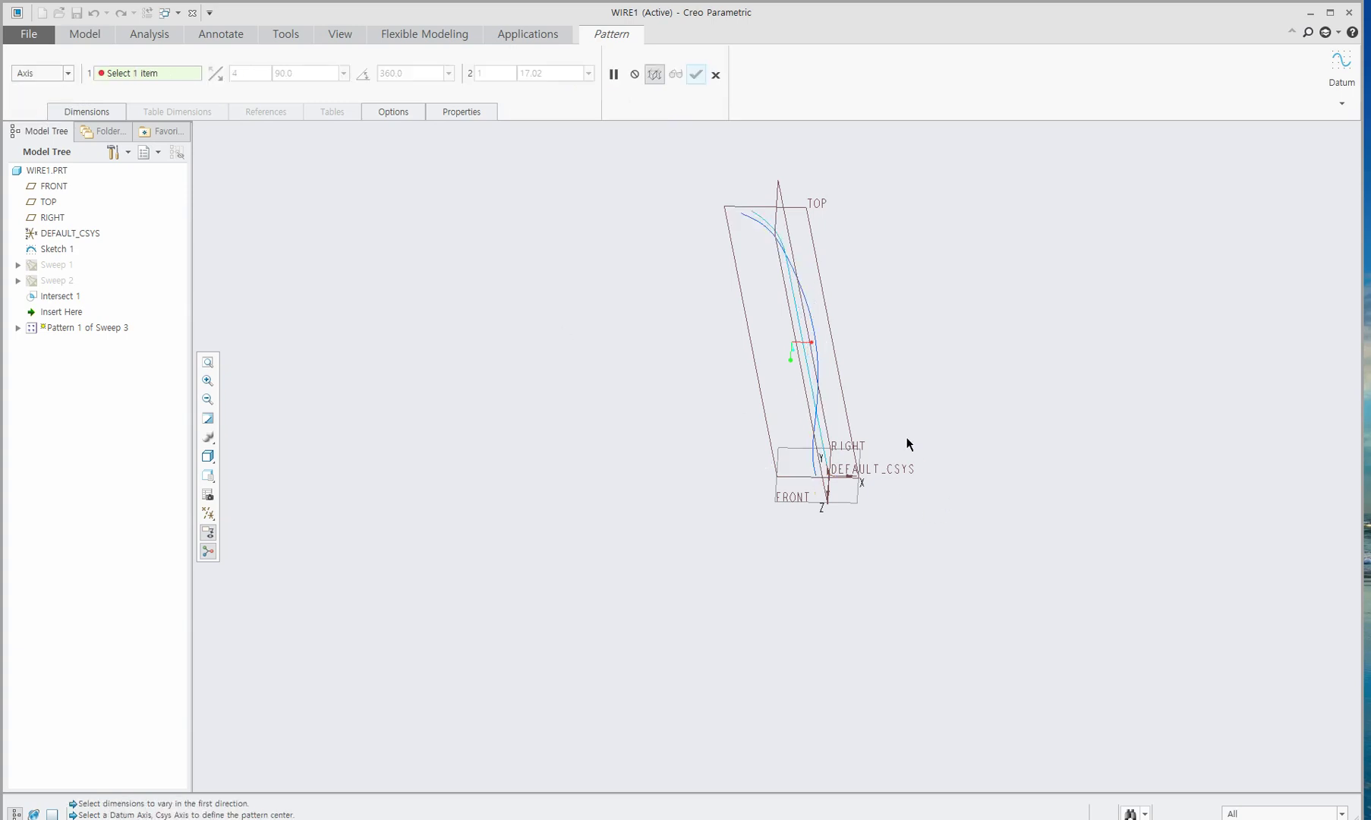
pyautogui.scroll(-3, 907, 448)
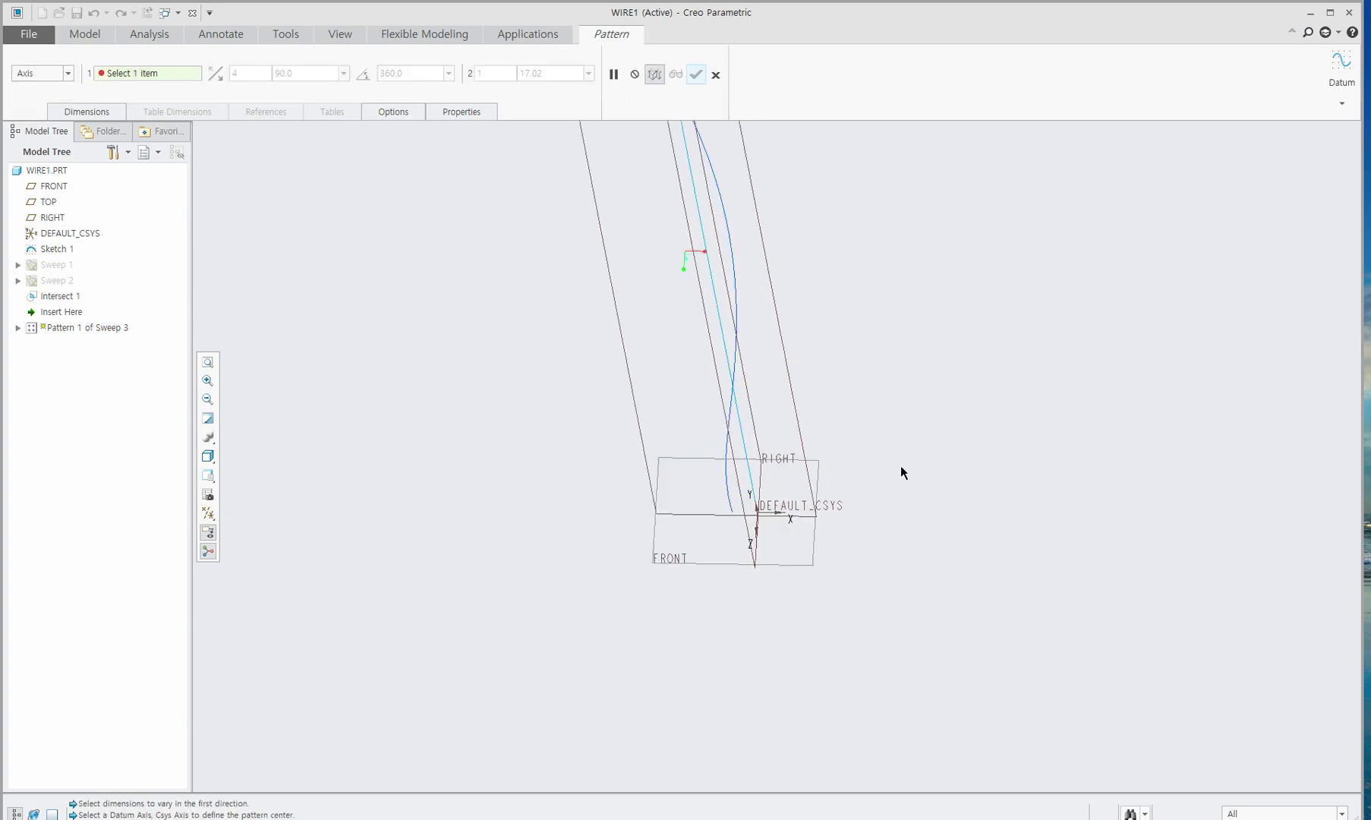
pyautogui.click(753, 501)
# Set the pattern to 3 members spaced 120 degrees apart and complete it.
pyautogui.scroll(3, 754, 508)
pyautogui.doubleClick(255, 76)
pyautogui.write('3')
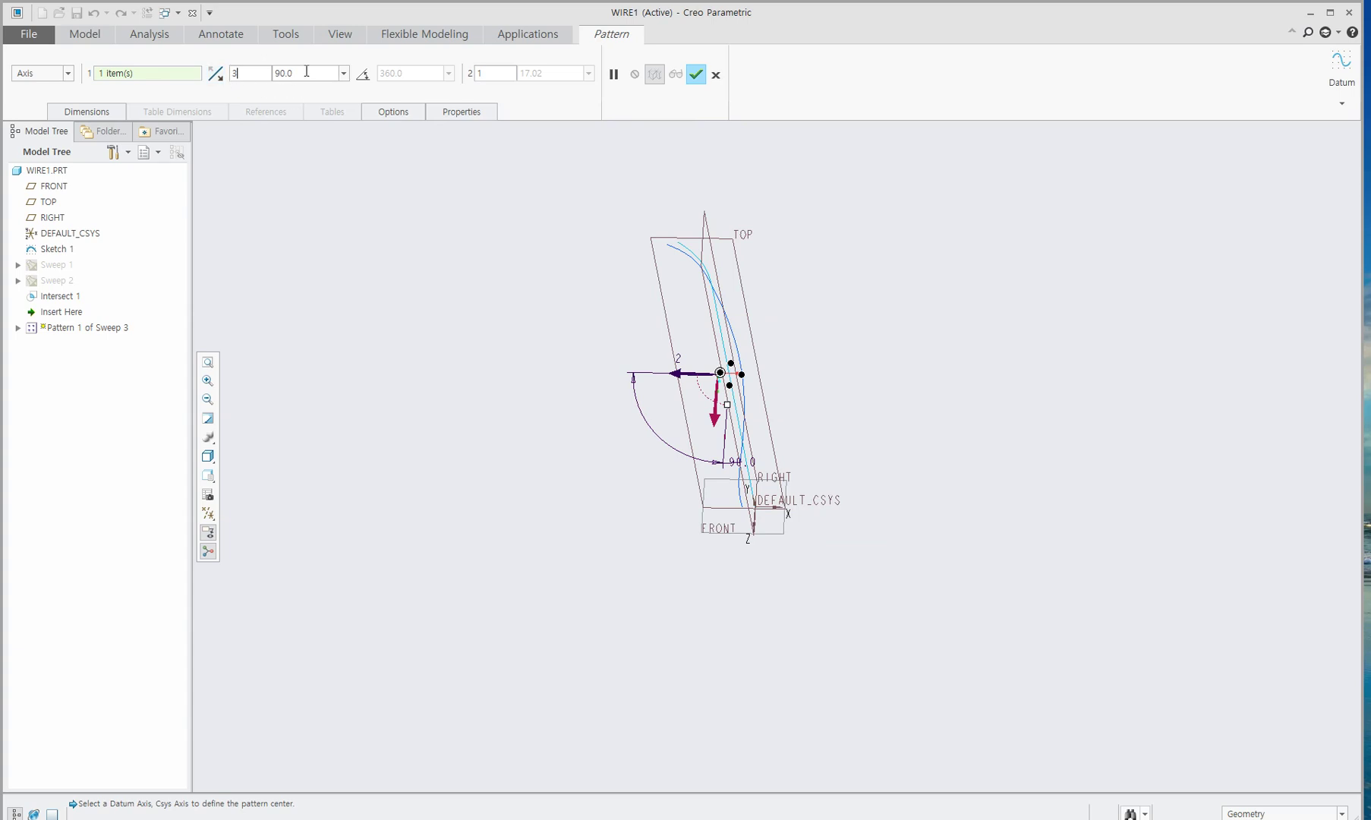
pyautogui.press('Tab')
pyautogui.write('12')
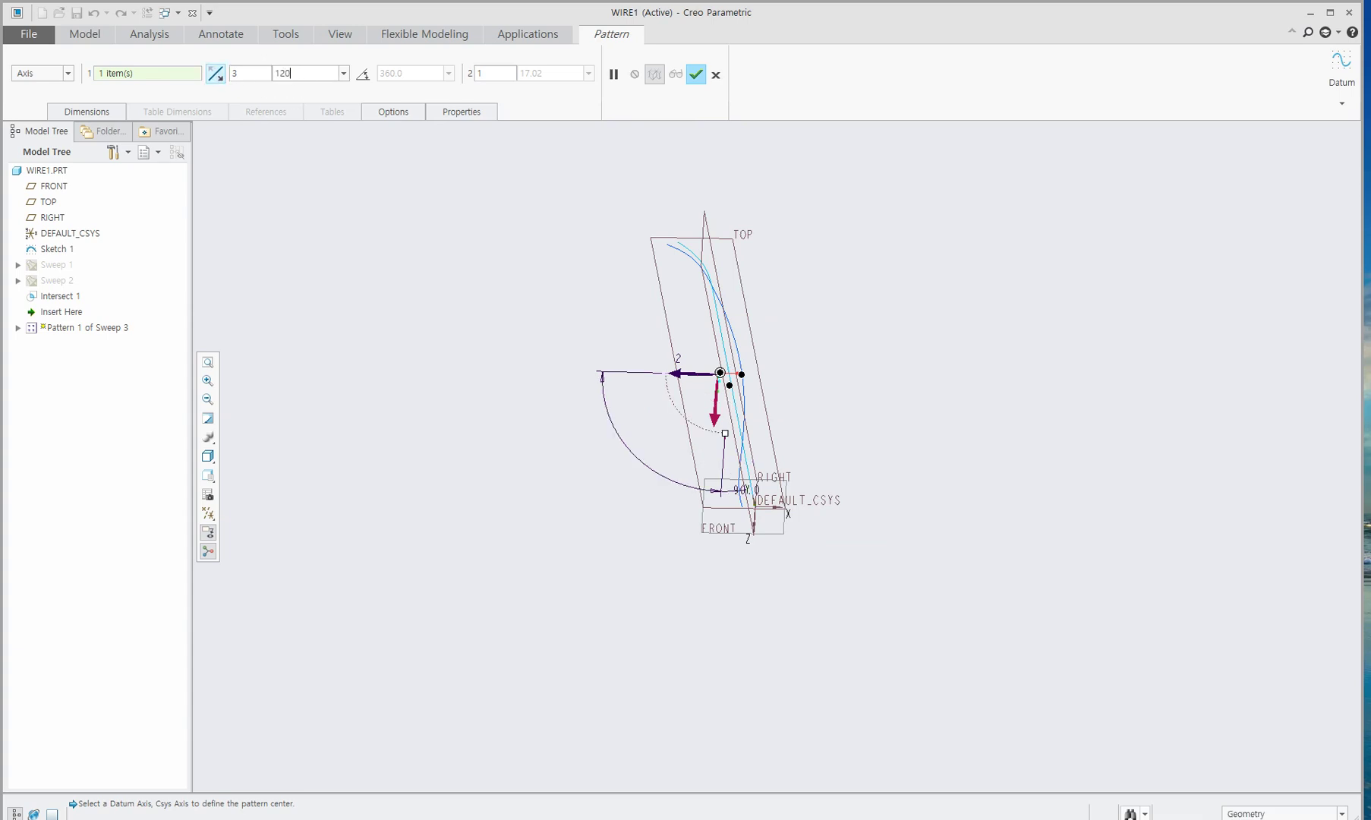
pyautogui.write('0')
pyautogui.click(693, 76)
pyautogui.click(872, 417)
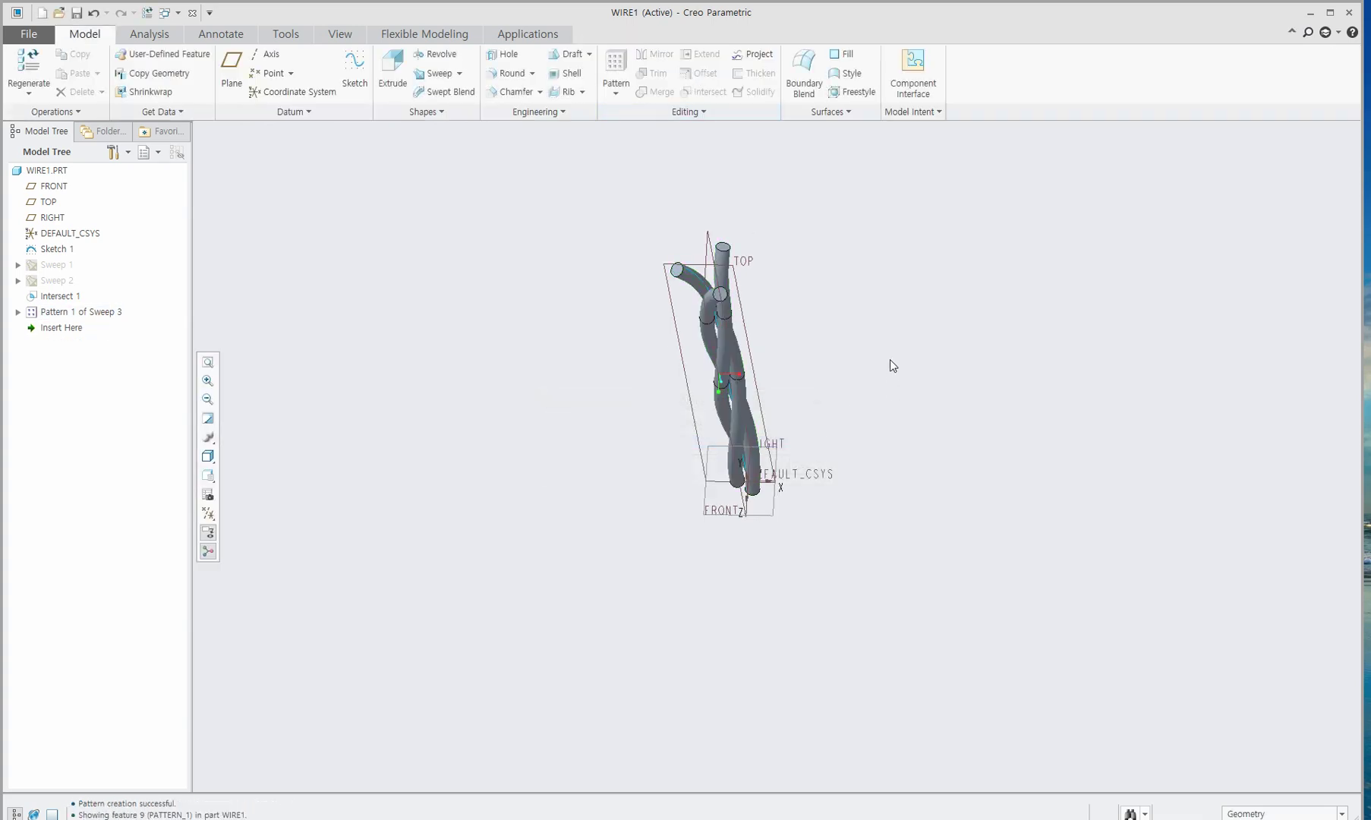
pyautogui.moveTo(890, 359); pyautogui.dragTo(830, 319, button='middle')
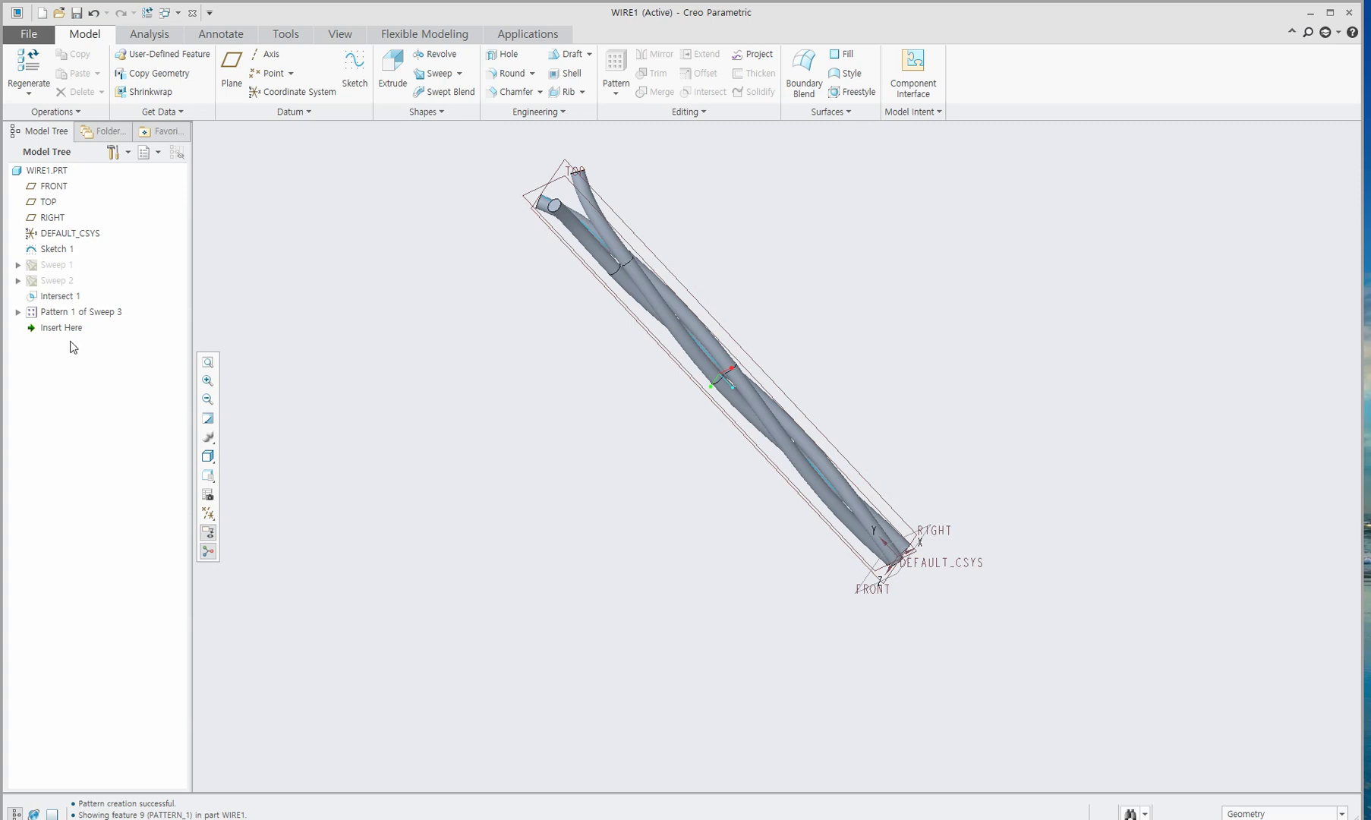
# Edit the section sketch of the twisting surface Sweep 2 and set the NUM parameter in its relations to 3.
pyautogui.click(57, 281)
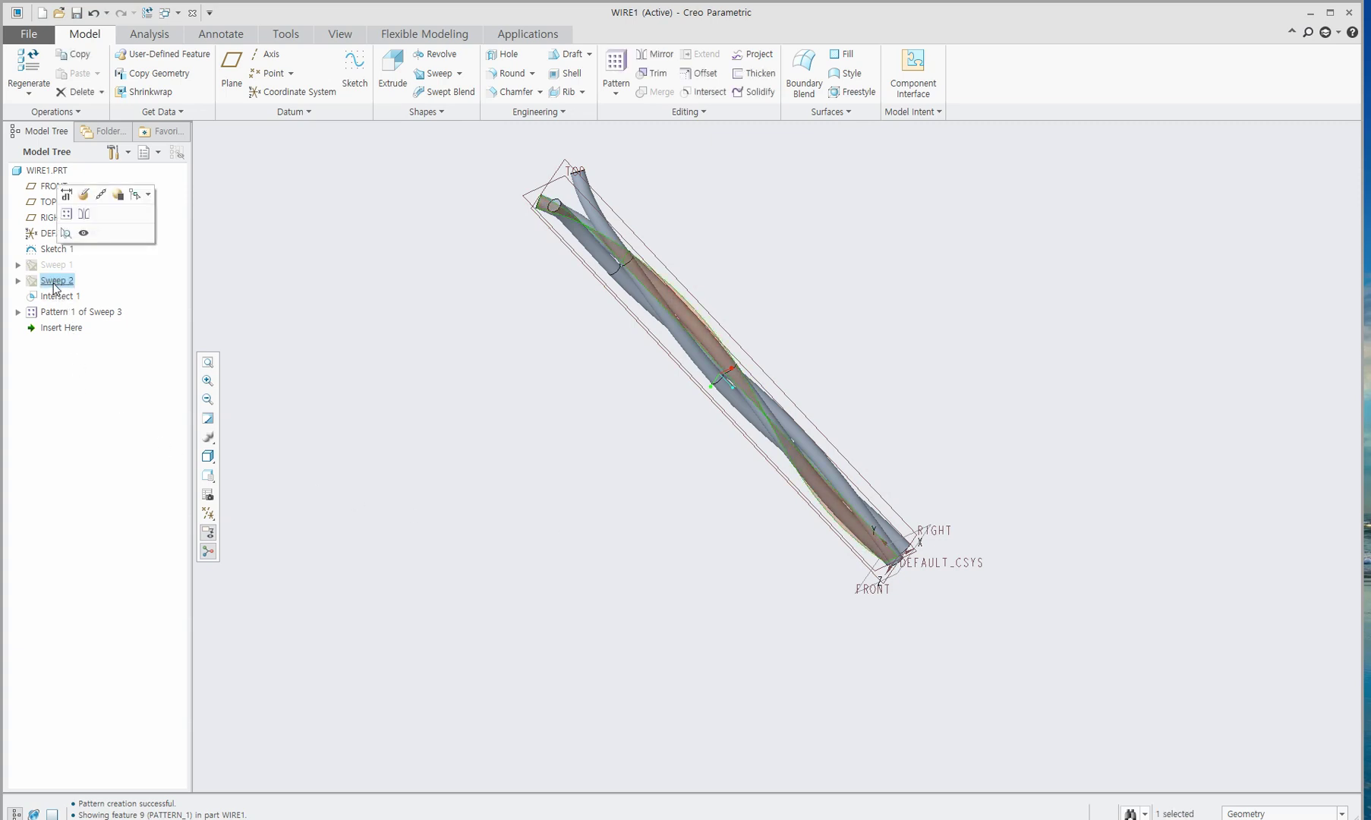
pyautogui.click(86, 215)
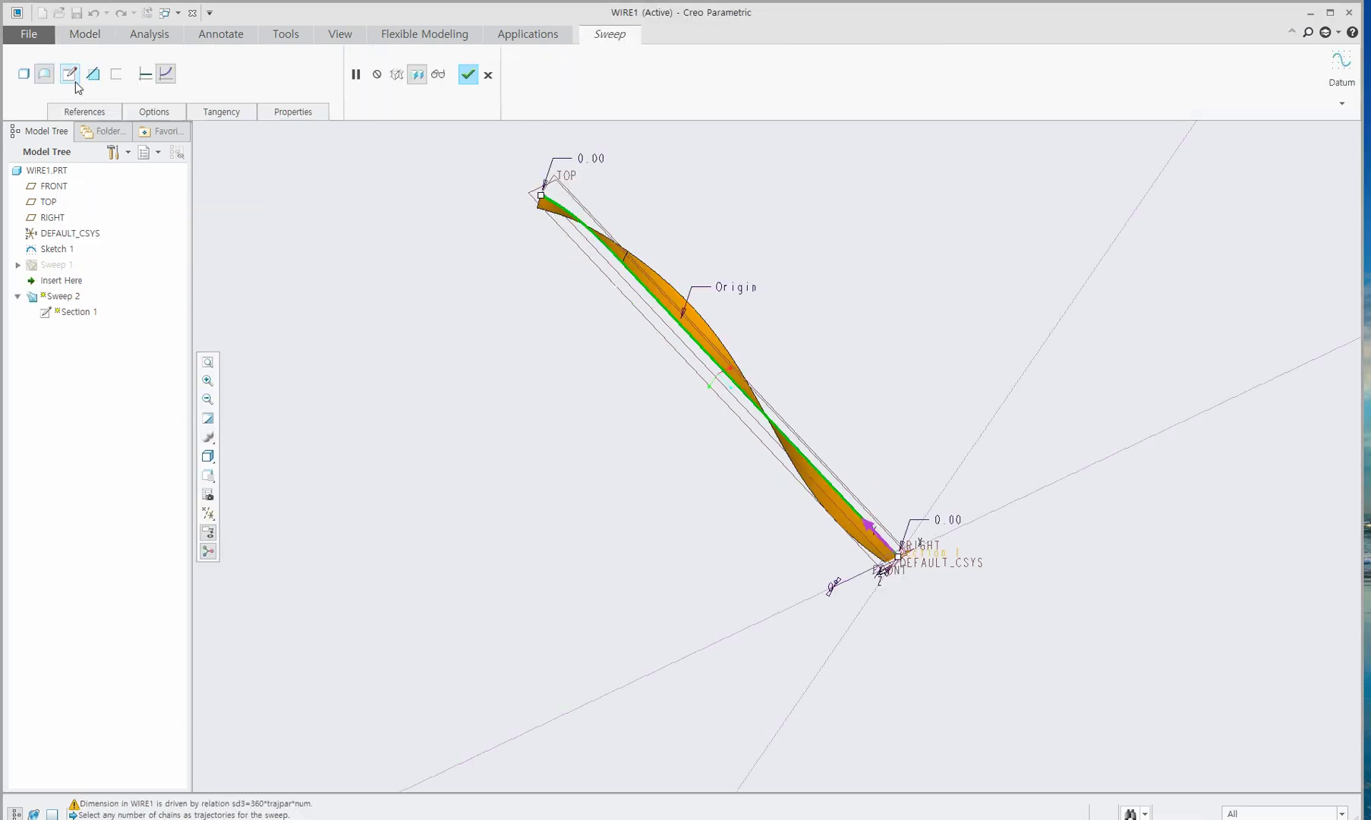
pyautogui.click(70, 74)
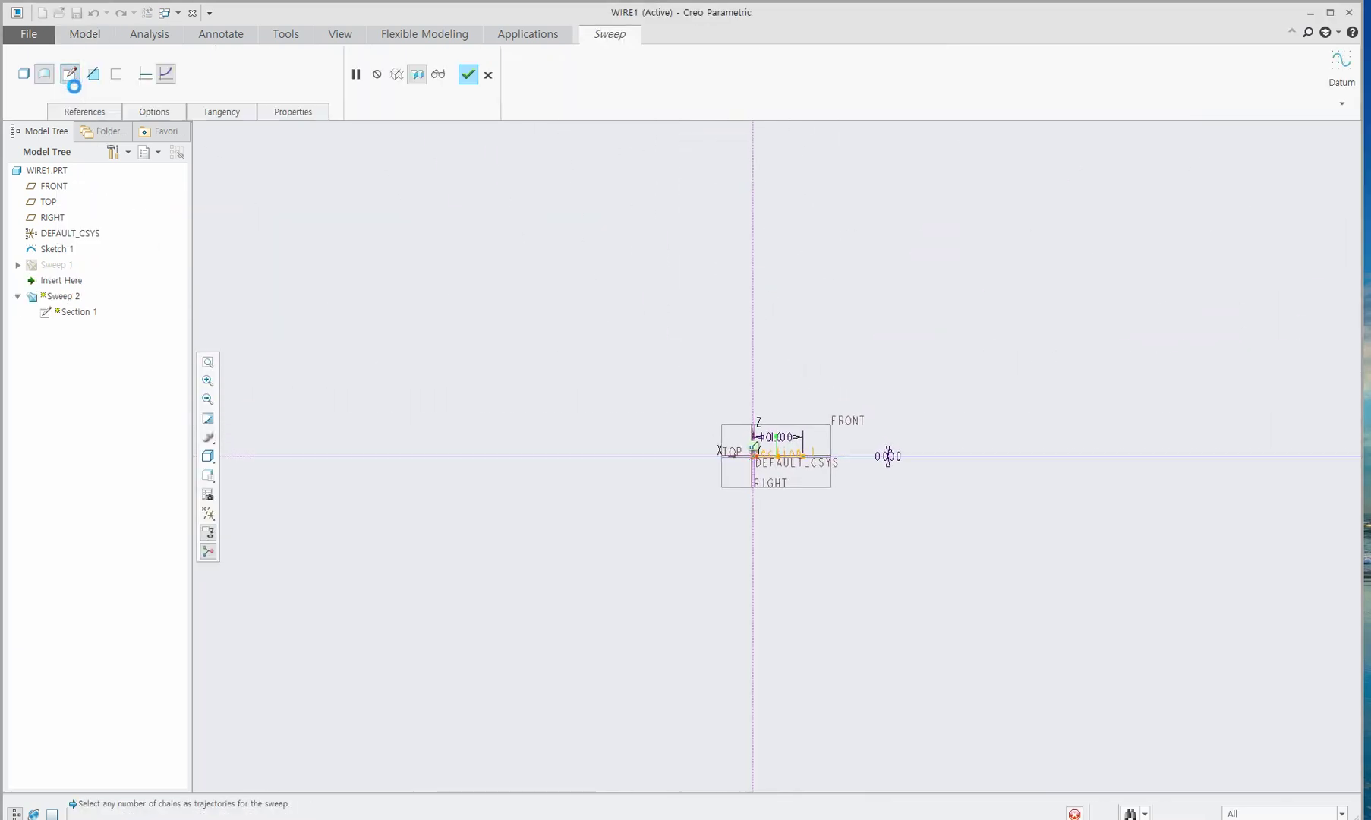
pyautogui.click(281, 38)
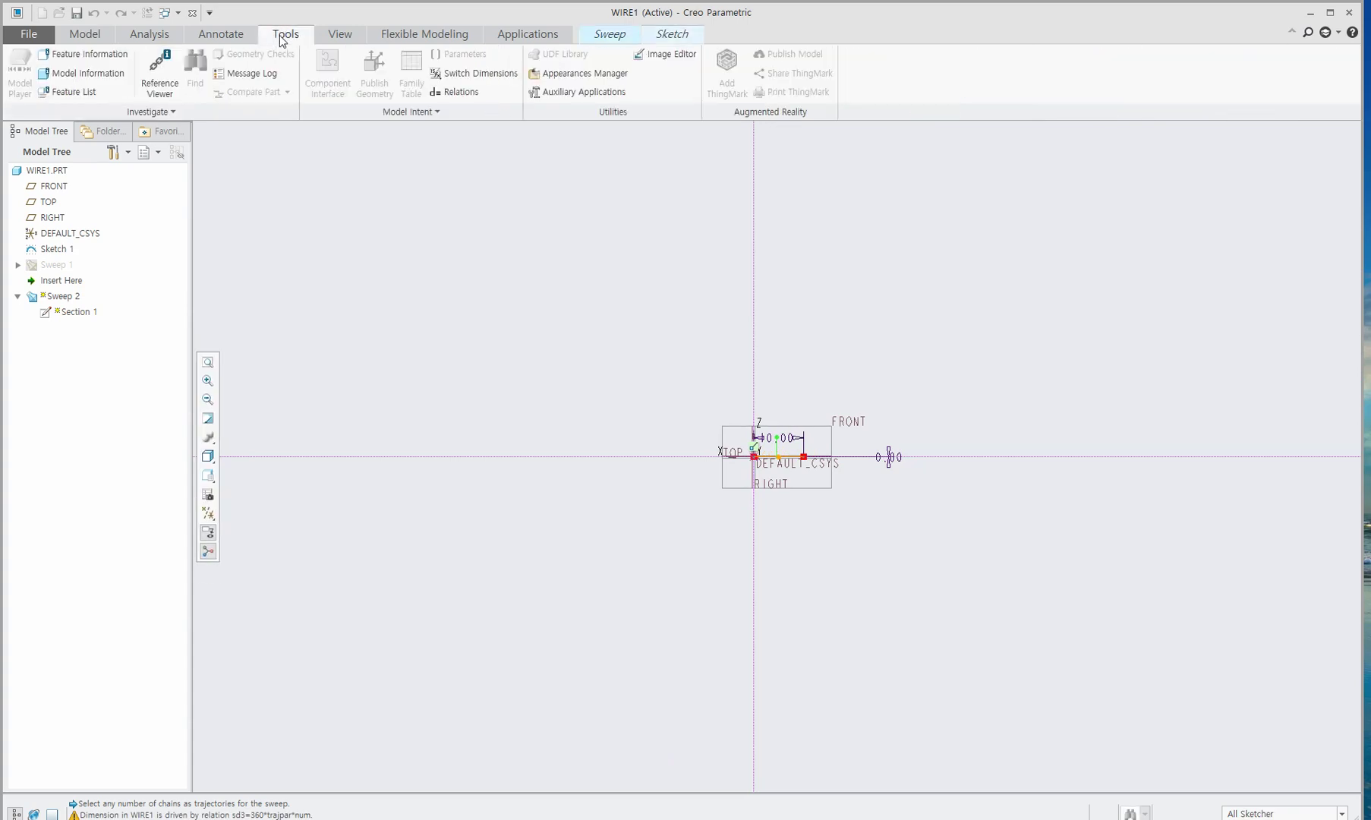
pyautogui.click(472, 93)
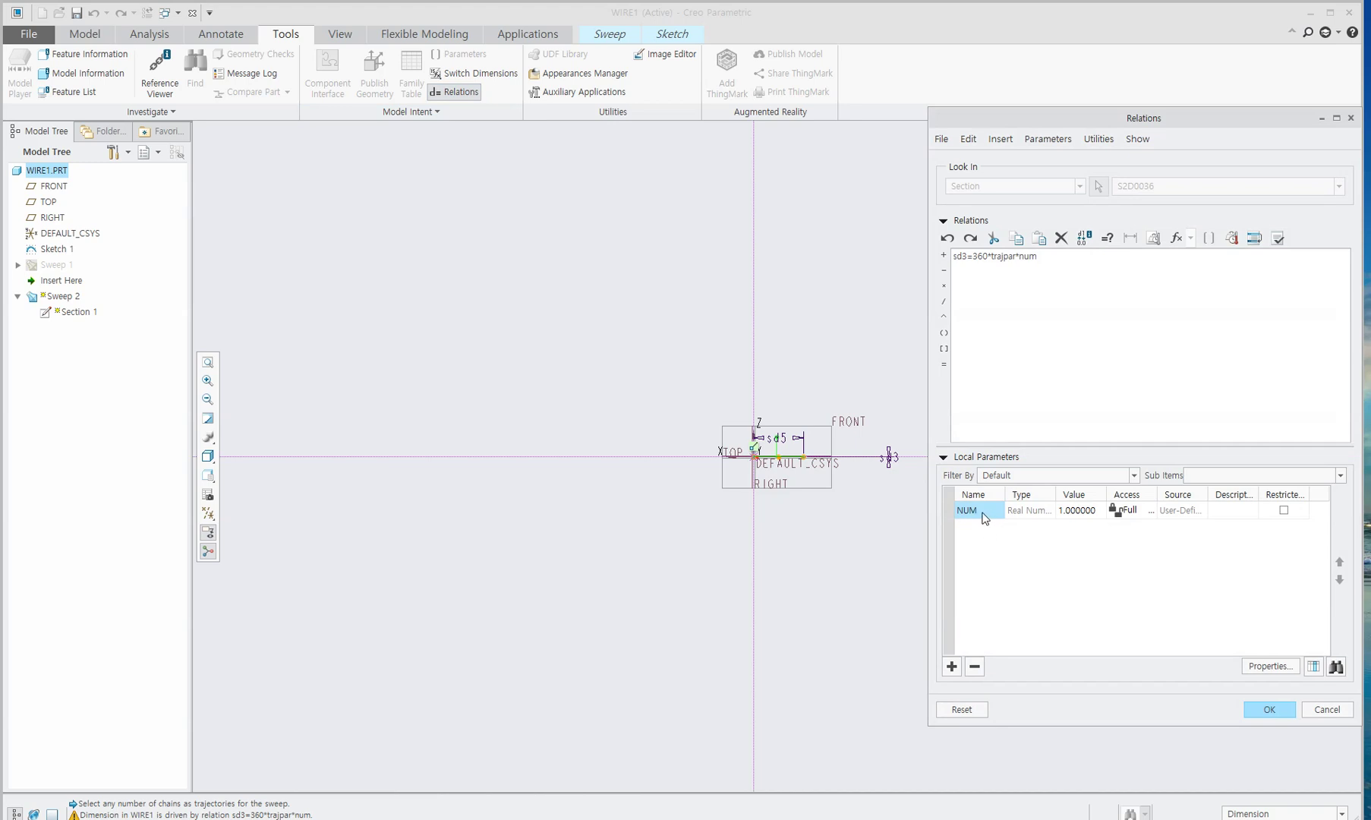
pyautogui.doubleClick(1081, 509)
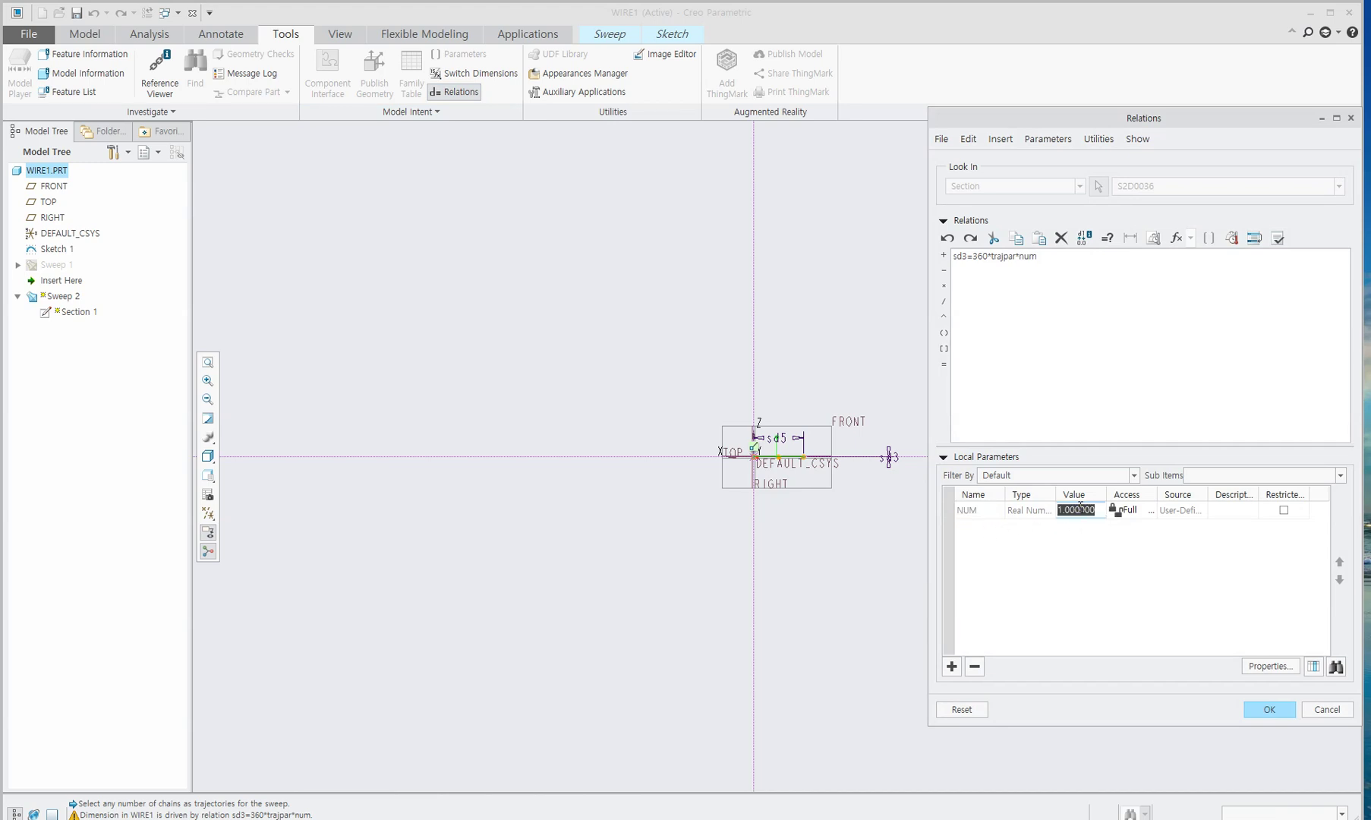
pyautogui.write('3')
pyautogui.click(1279, 707)
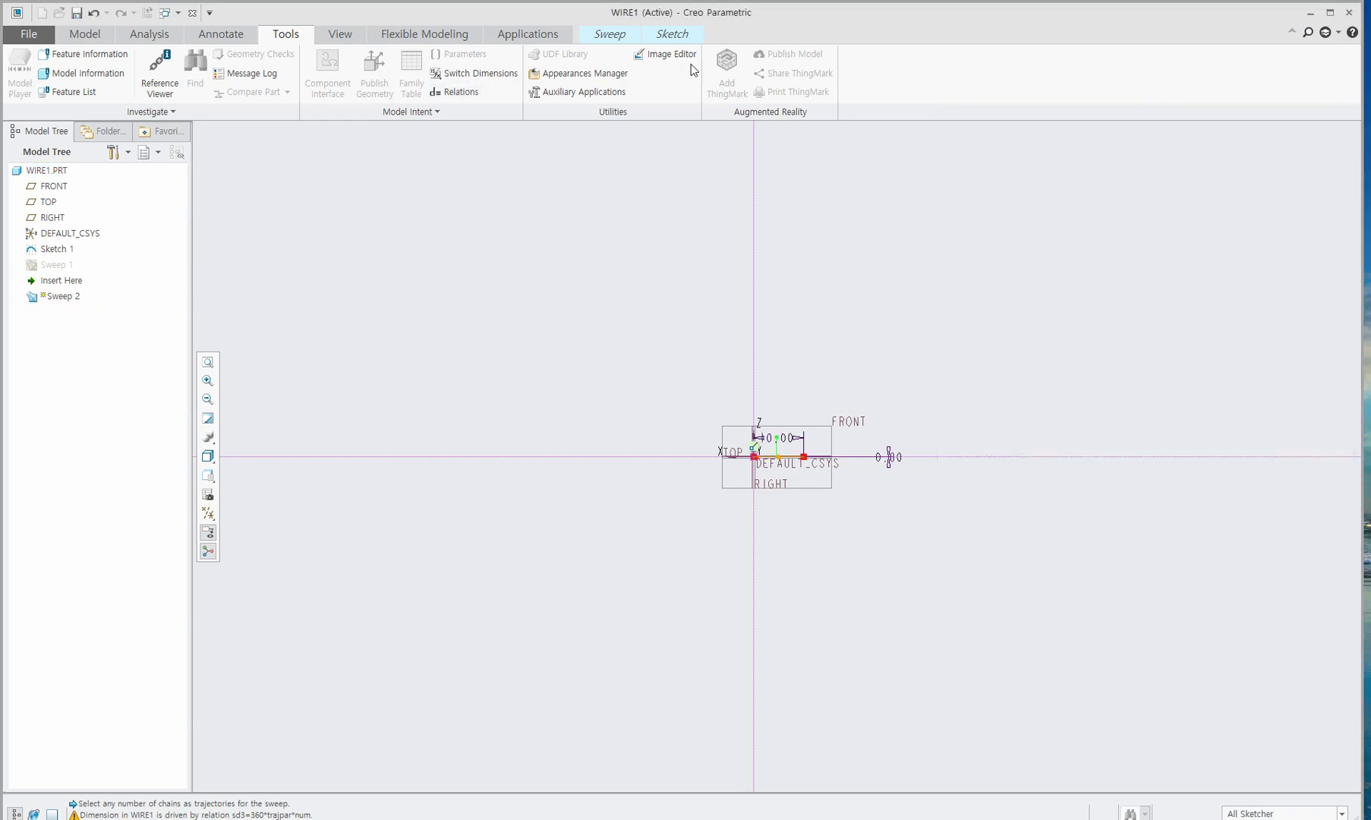
# Finish the section sketch, complete the redefined Sweep 2, and inspect the twisted strands in the default orientation.
pyautogui.click(678, 36)
pyautogui.click(1226, 76)
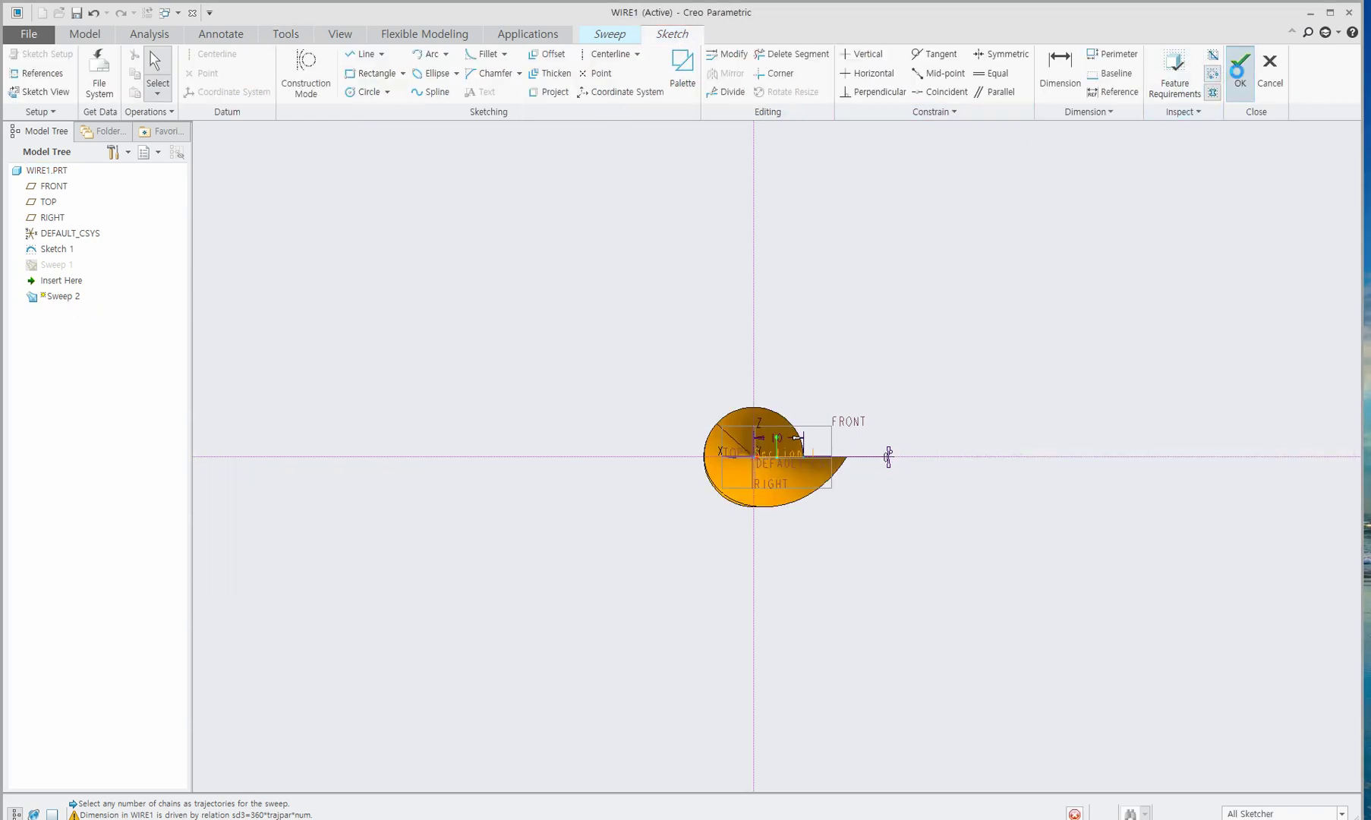
pyautogui.click(472, 79)
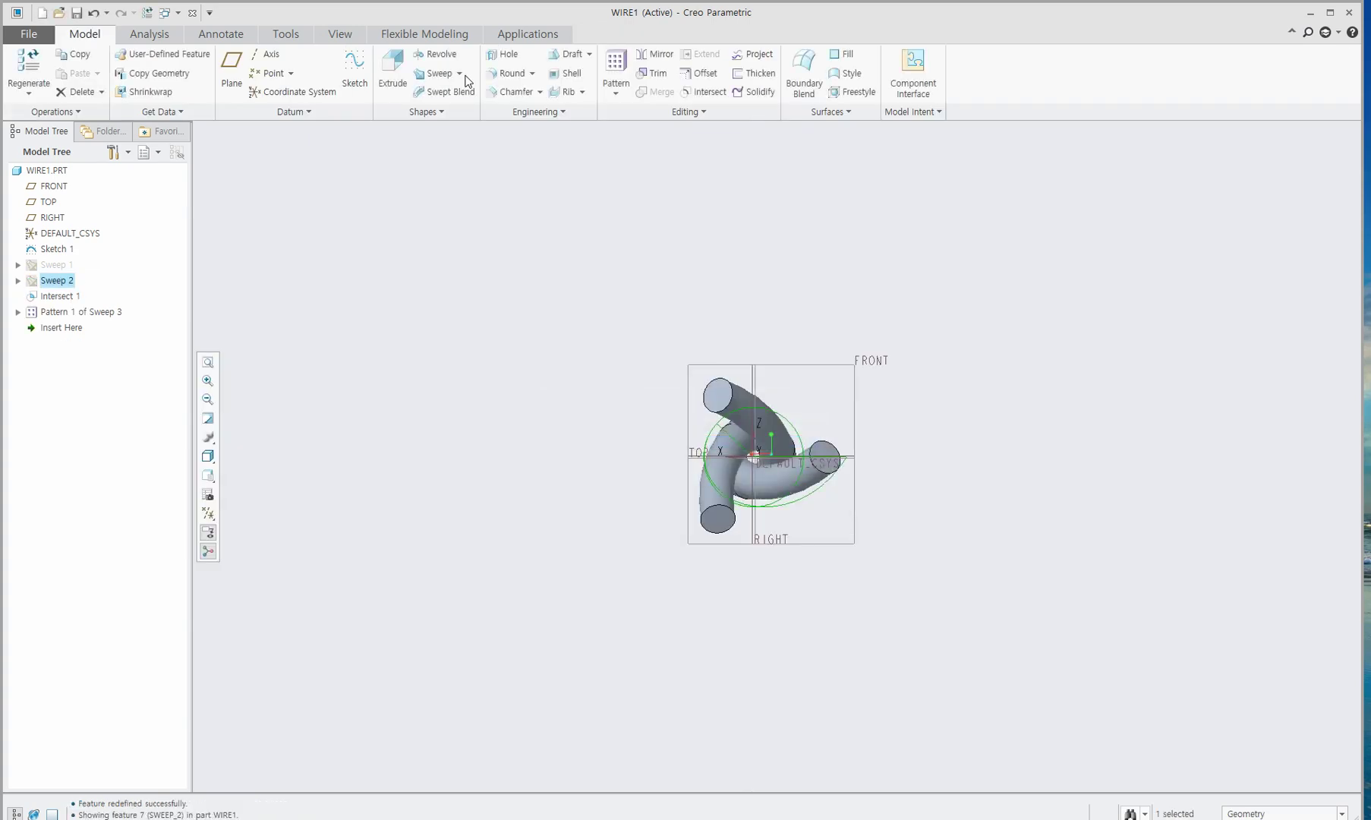
pyautogui.click(946, 388)
pyautogui.hotkey('ctrl', 'd')
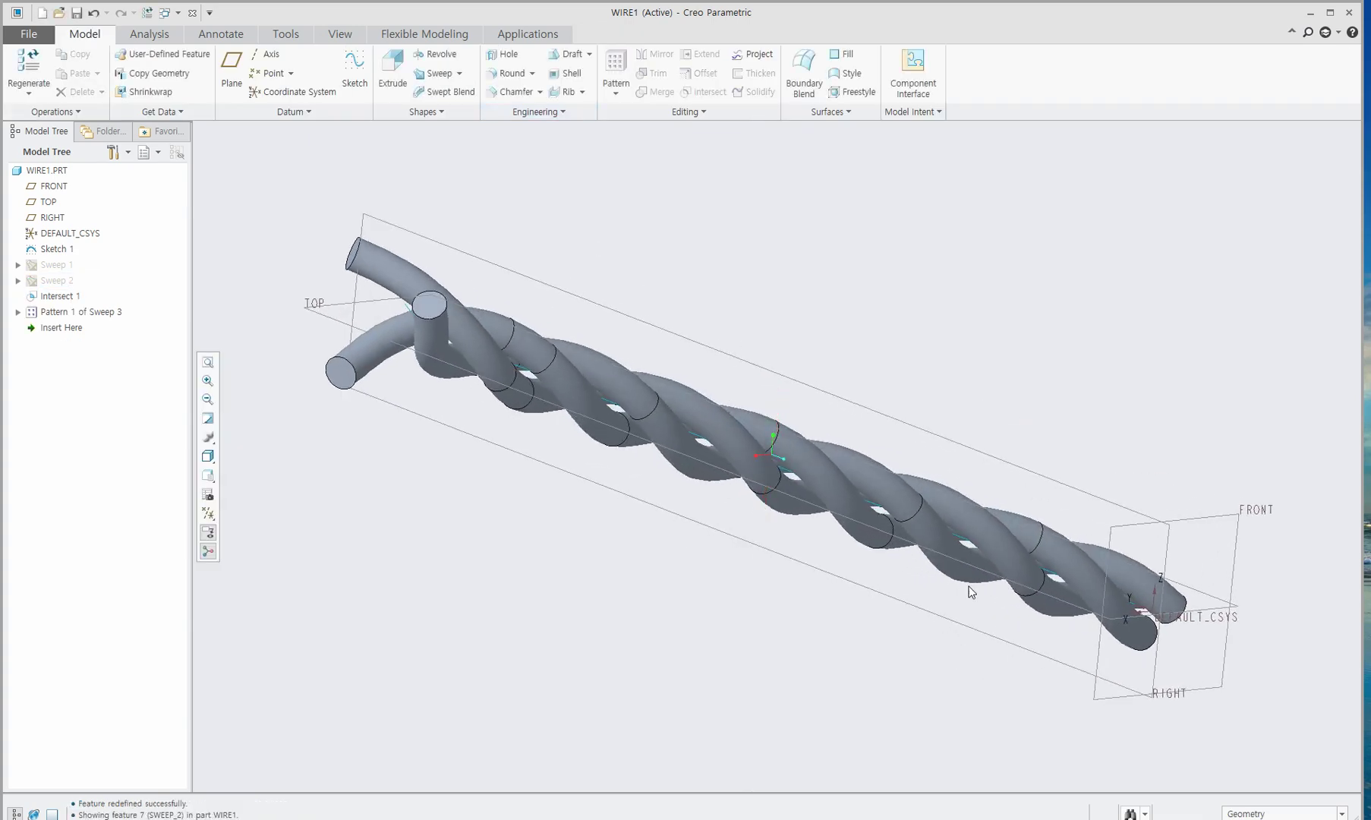
pyautogui.scroll(2, 649, 542)
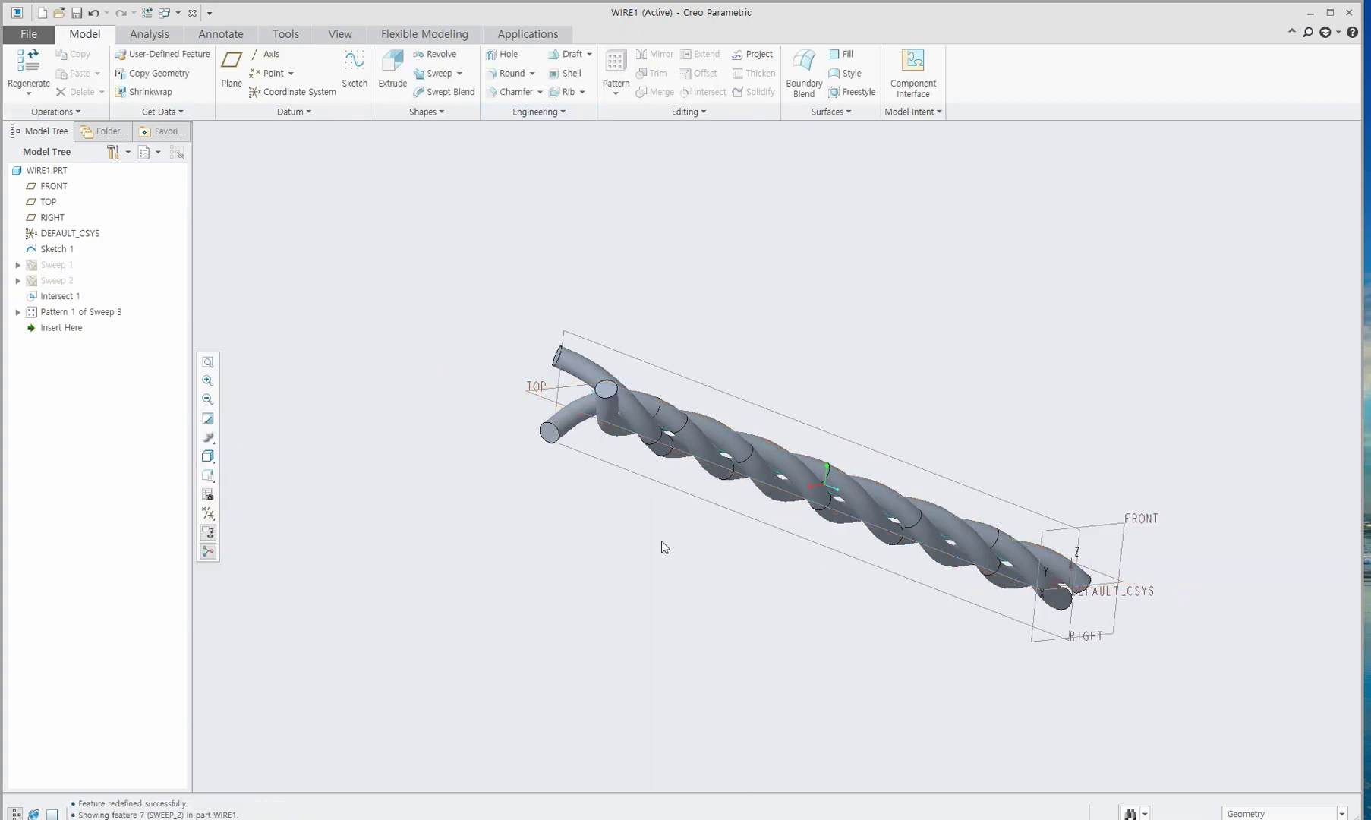
pyautogui.moveTo(648, 541); pyautogui.dragTo(657, 510, button='middle')
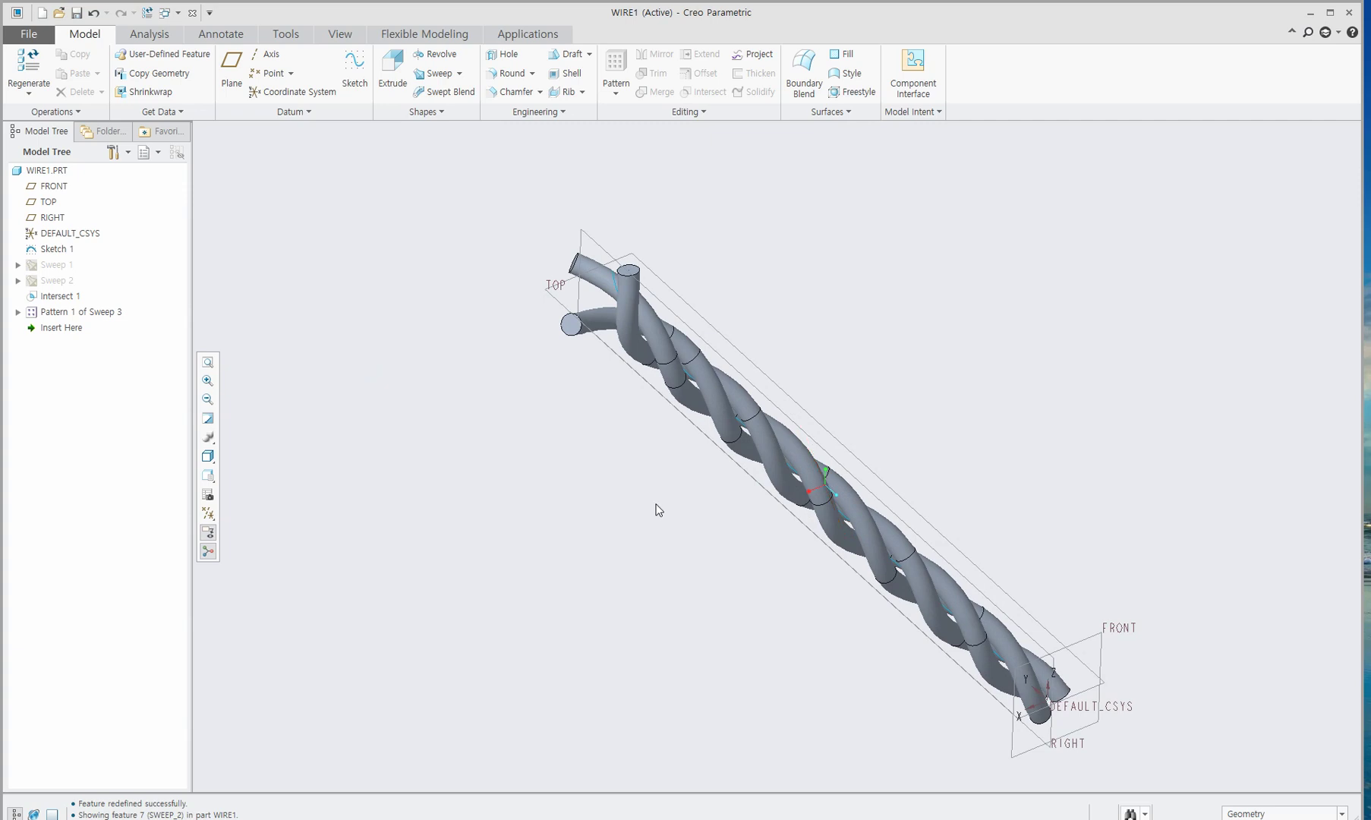